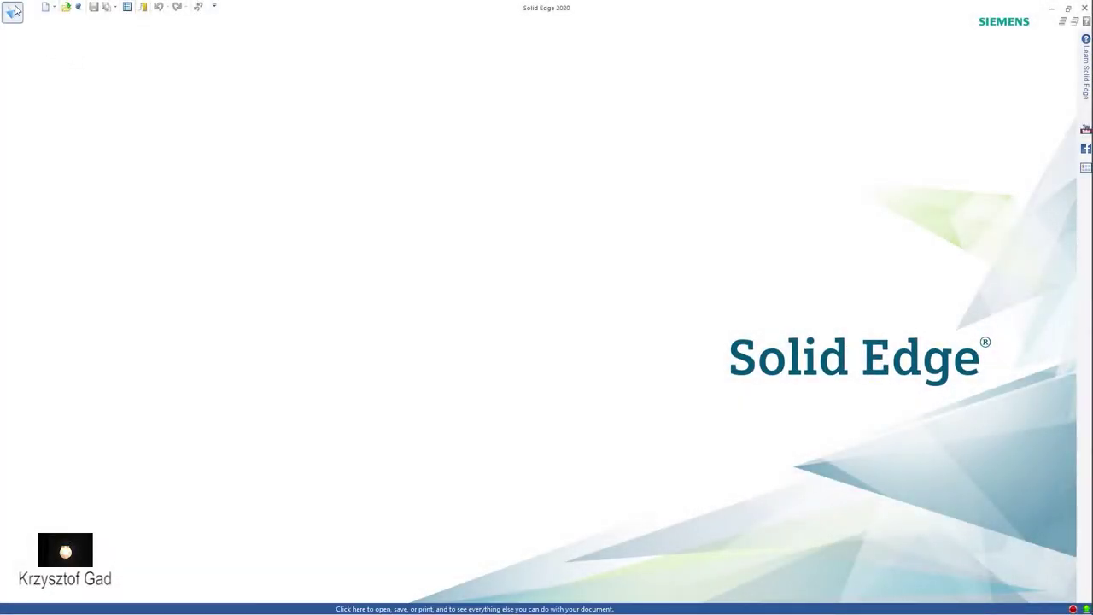
# Create a new ISO Metric Part document
pyautogui.click(14, 10)
pyautogui.click(53, 65)
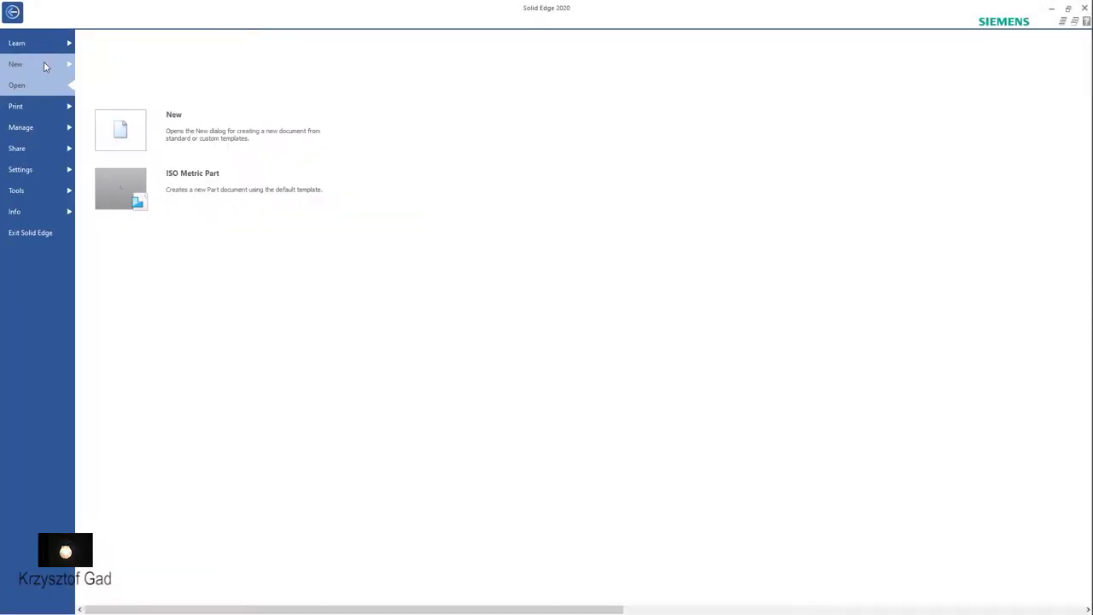
pyautogui.click(227, 188)
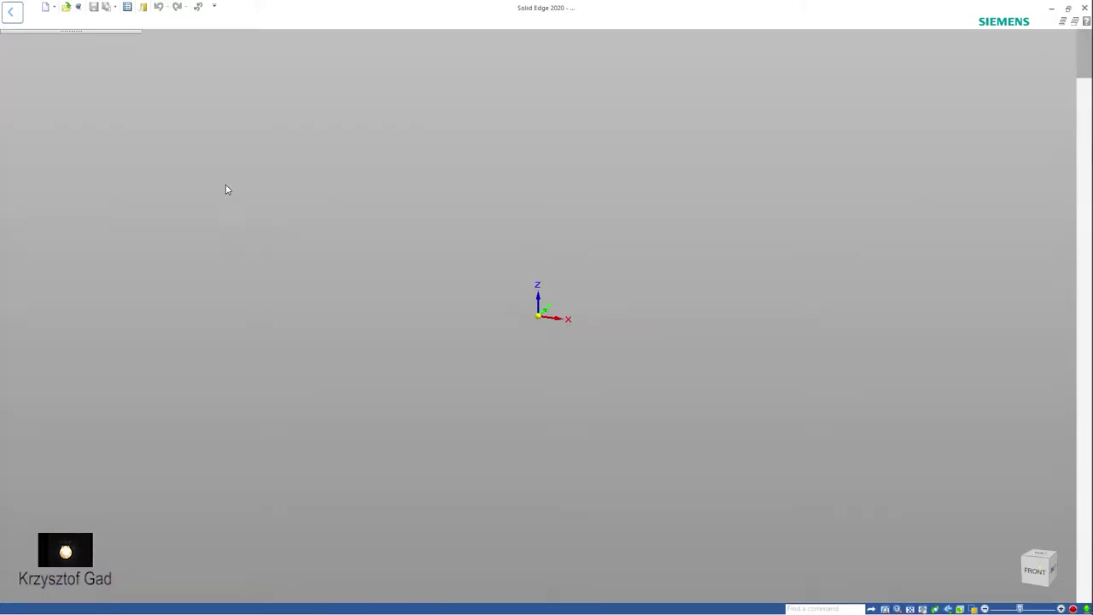
# Switch Part1 to the ordered environment and start a new sketch
pyautogui.rightClick(227, 189)
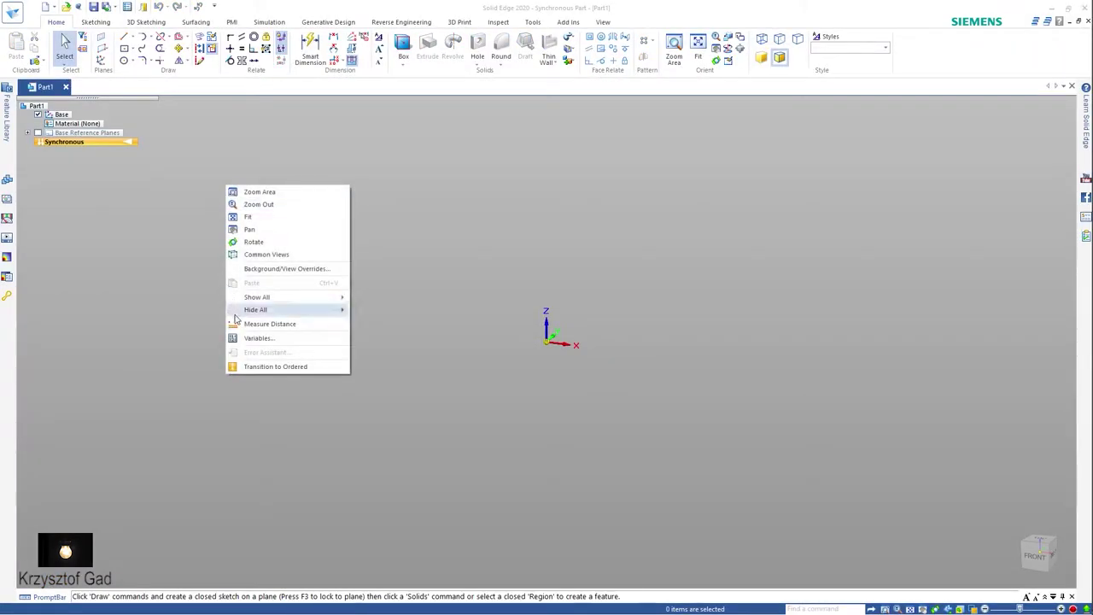
pyautogui.click(255, 366)
pyautogui.click(129, 49)
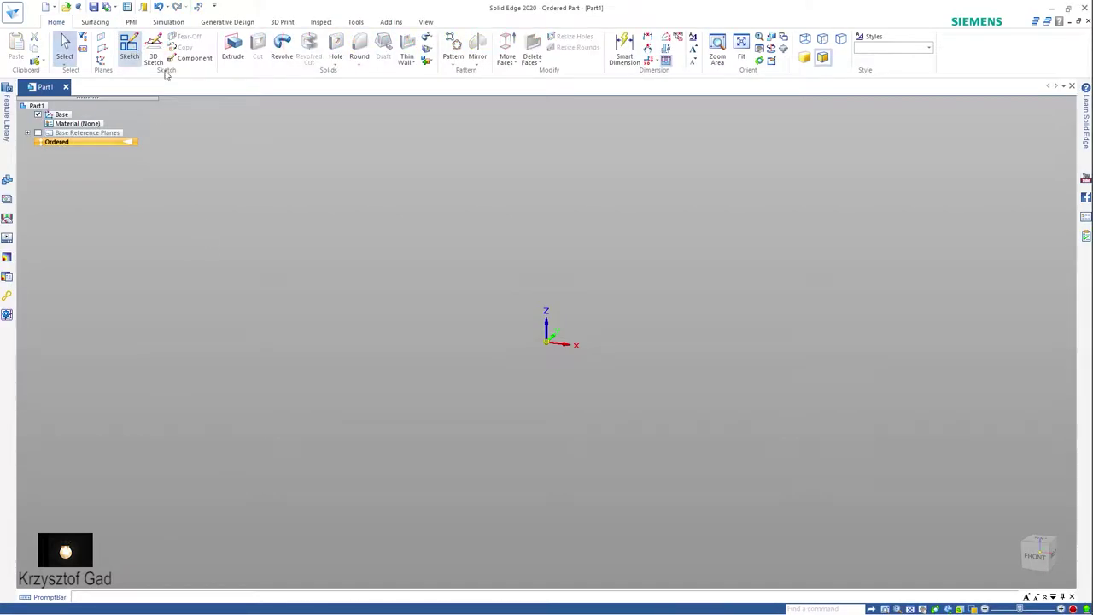
# On a base reference plane, draw a 96.5 × 25 mm rectangle centred on the origin
pyautogui.click(559, 318)
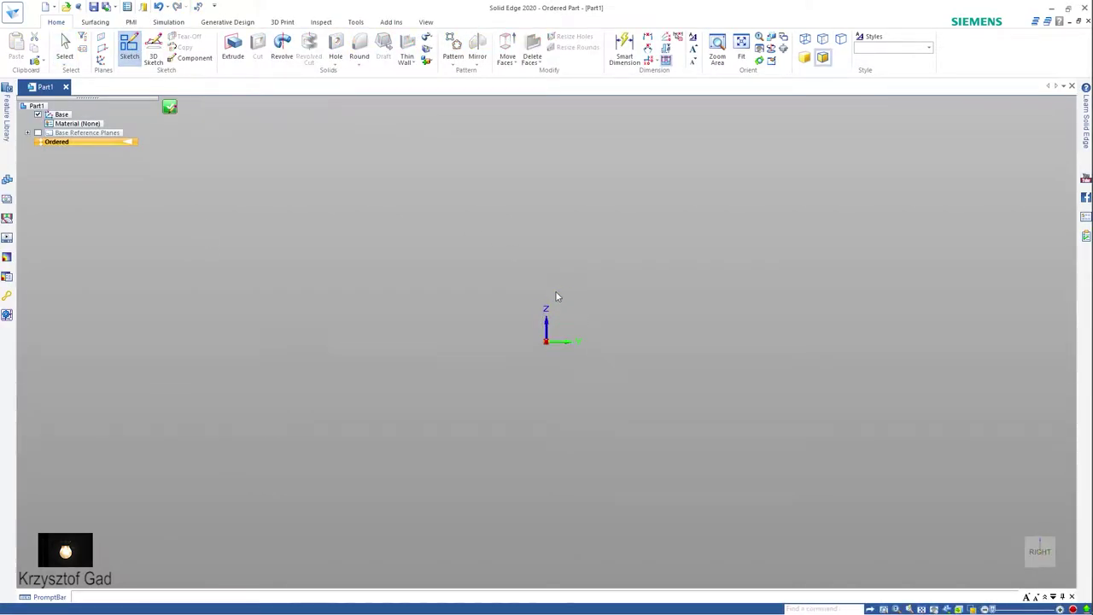
pyautogui.rightClick(524, 267)
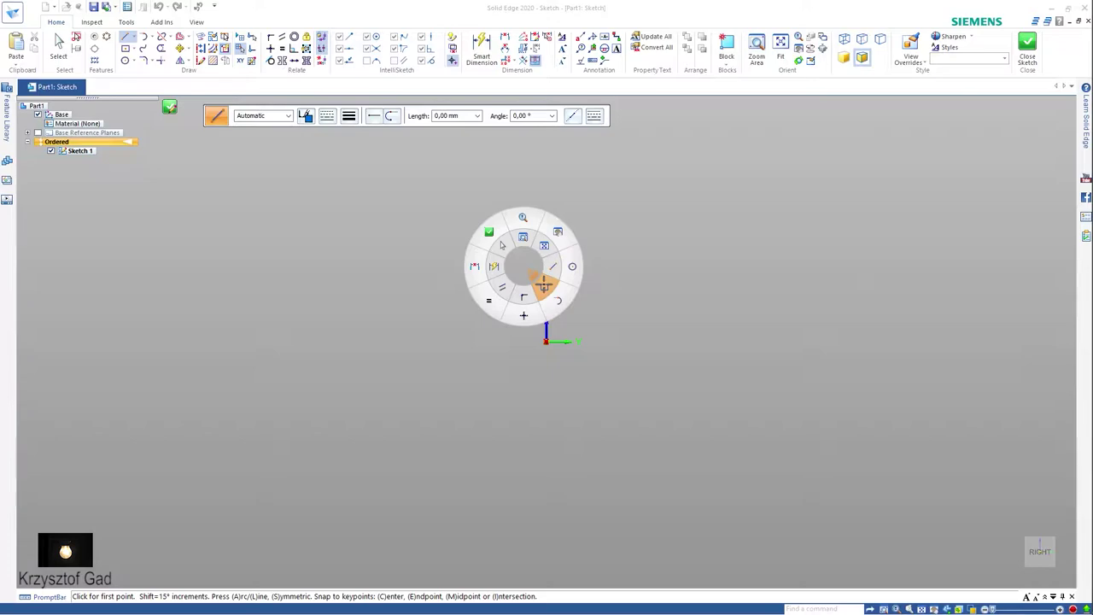
pyautogui.click(544, 286)
pyautogui.click(547, 342)
pyautogui.write('96,5')
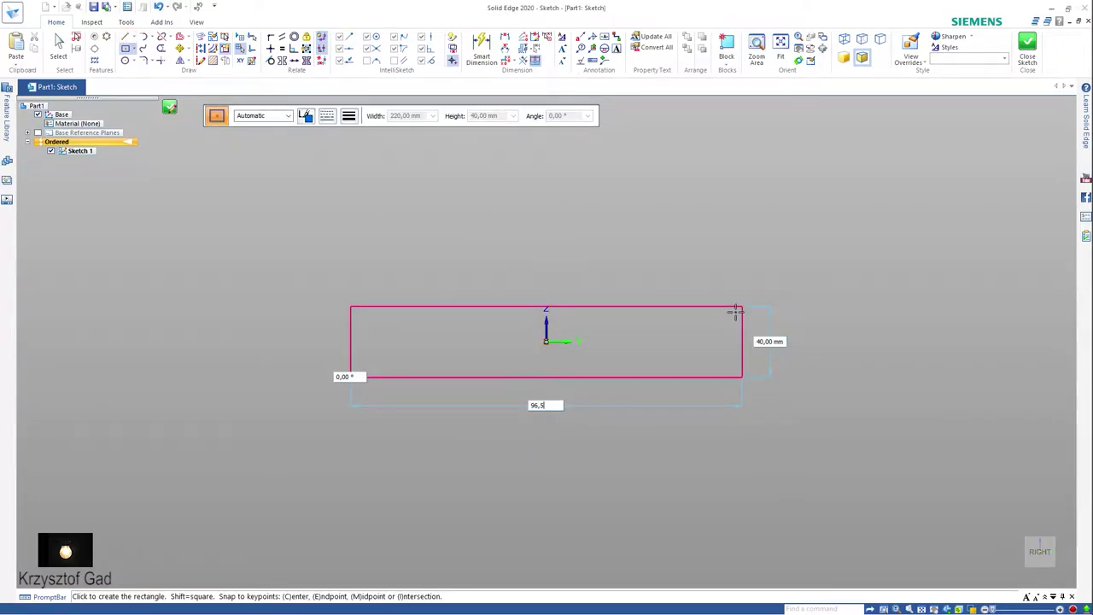
pyautogui.press('Tab')
pyautogui.write('25')
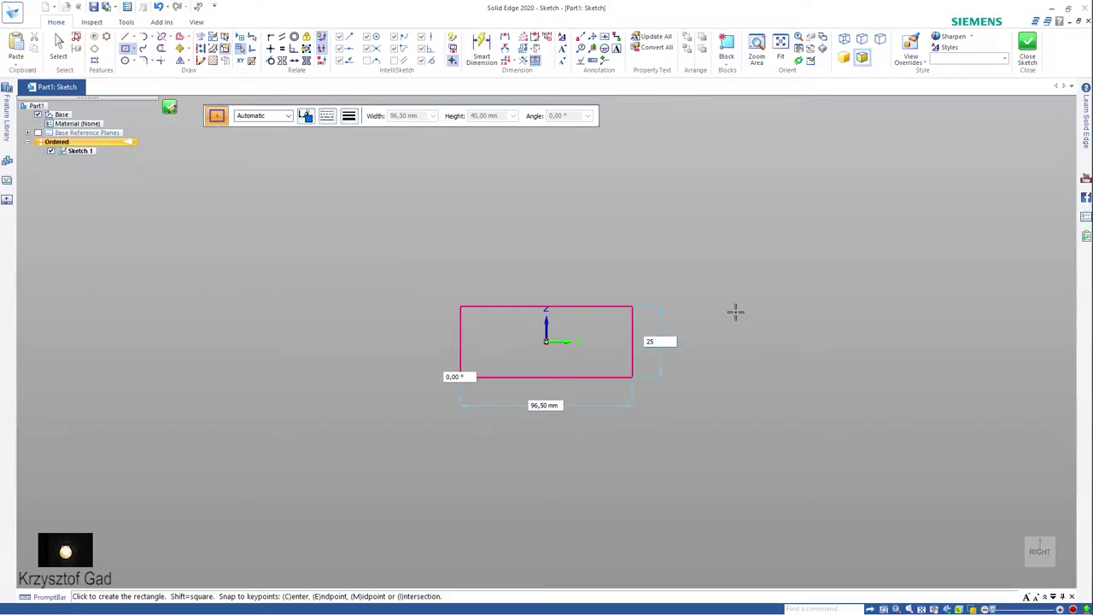
pyautogui.press('Tab')
pyautogui.press('Return')
pyautogui.hotkey('ctrl', 'f')
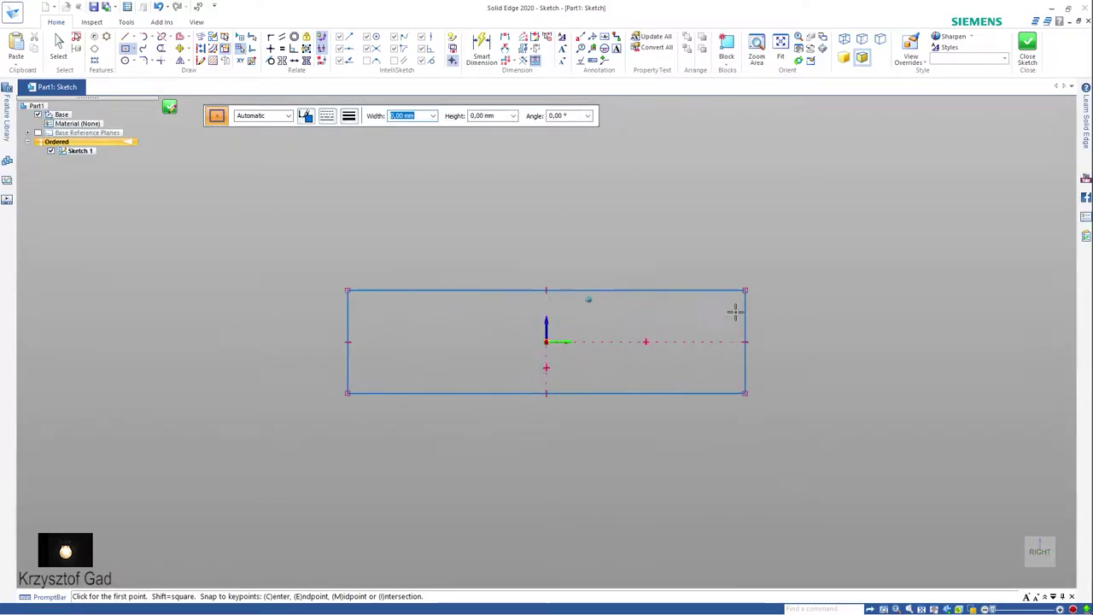
# Fillet the rectangle's right corners at R12.5 and make the leftover right line construction
pyautogui.click(145, 63)
pyautogui.write('12.5')
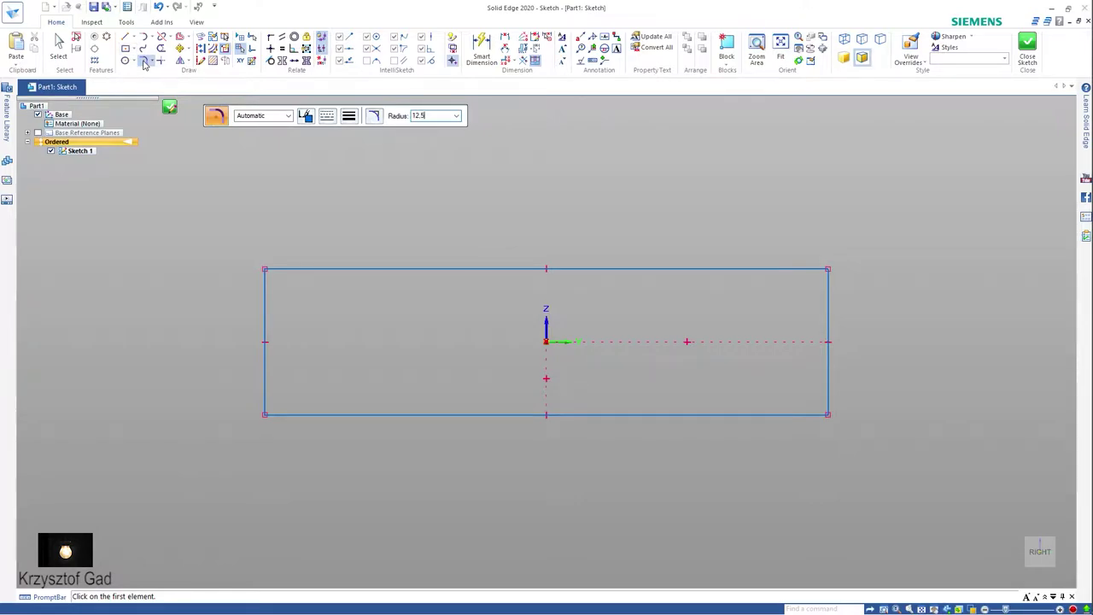
pyautogui.click(816, 268)
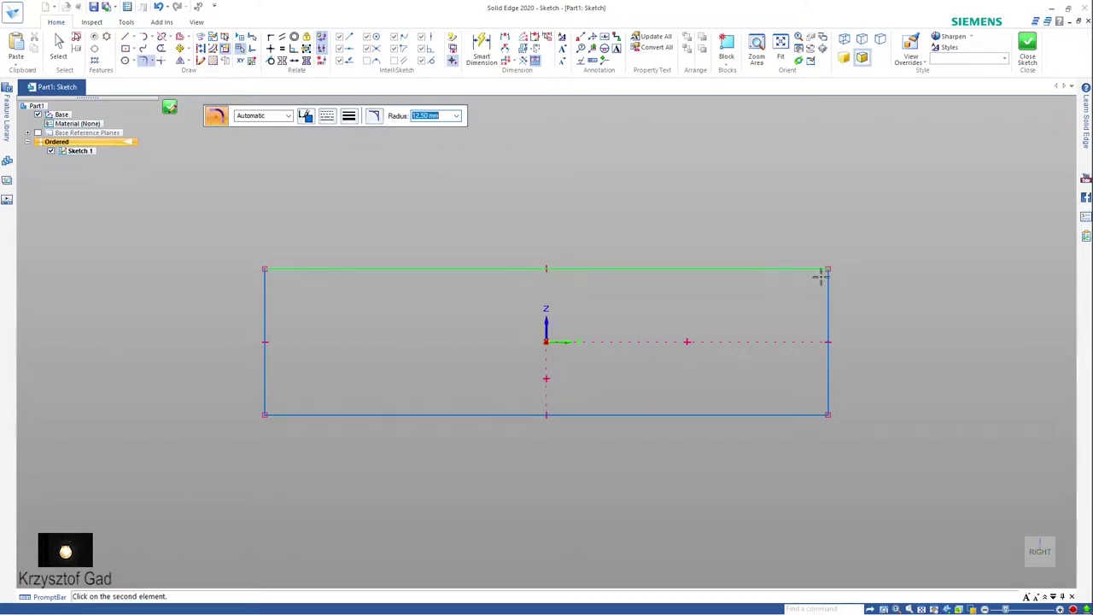
pyautogui.click(806, 415)
pyautogui.press('Escape')
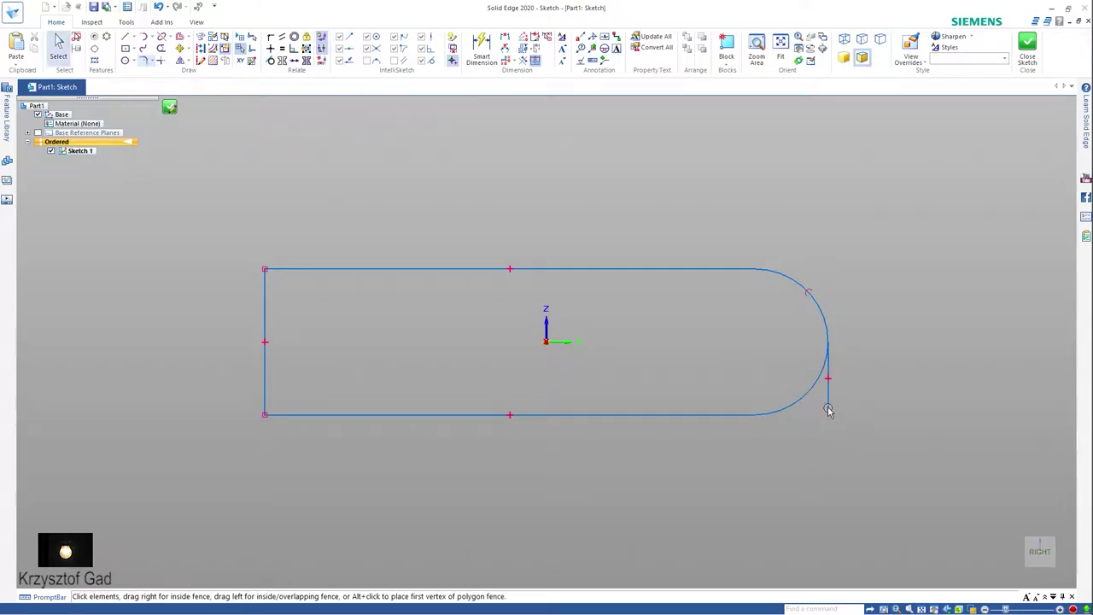
pyautogui.click(815, 406)
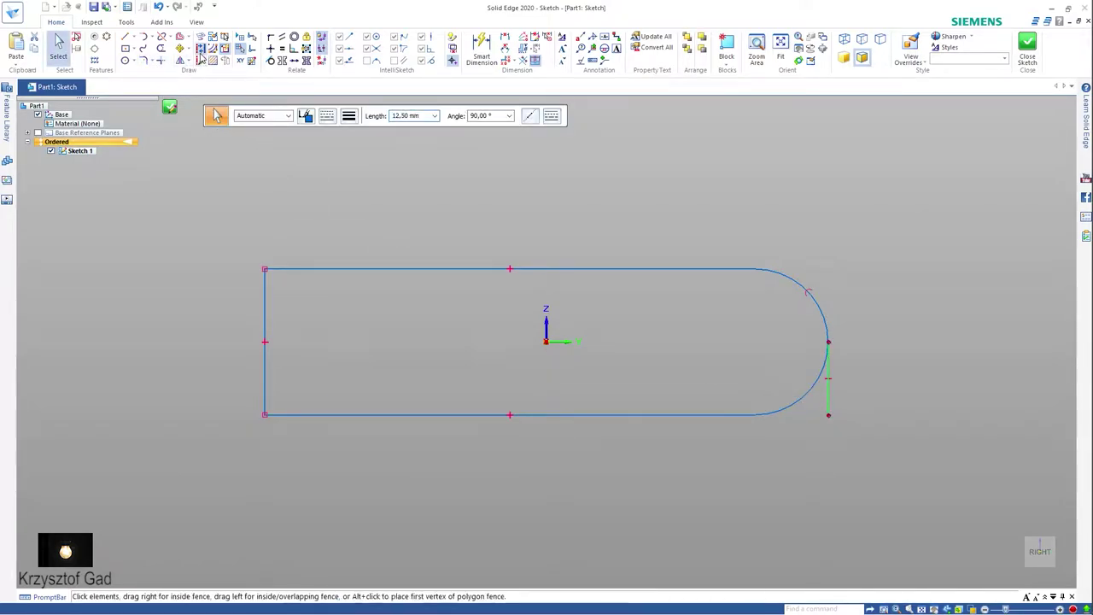
pyautogui.click(199, 60)
pyautogui.press('Escape')
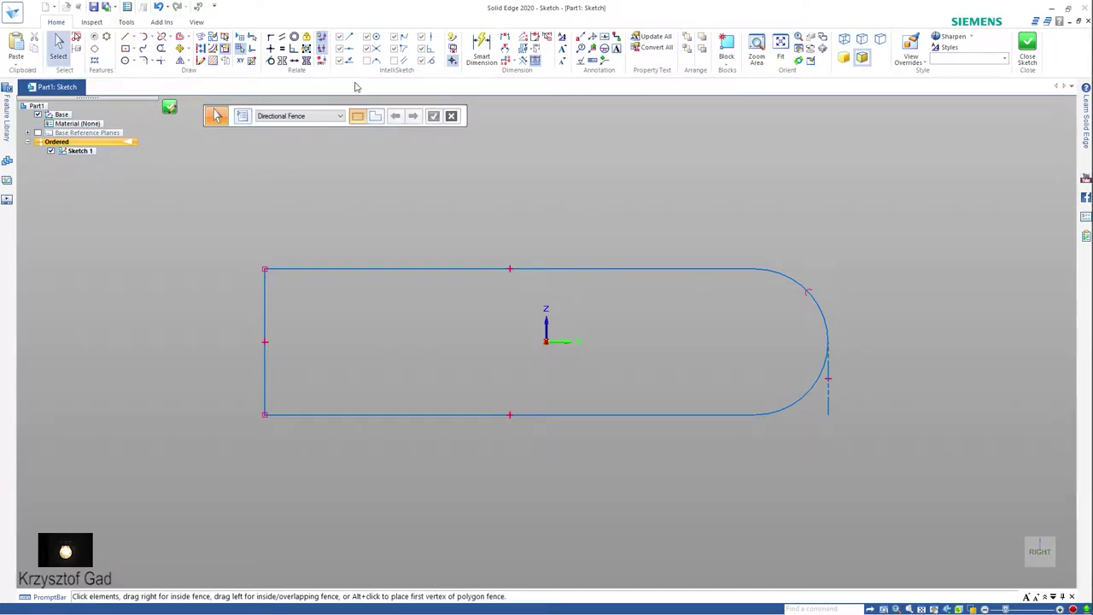
# Close Sketch 1 and extrude the rounded profile 8 mm into Protrusion 1
pyautogui.click(1028, 50)
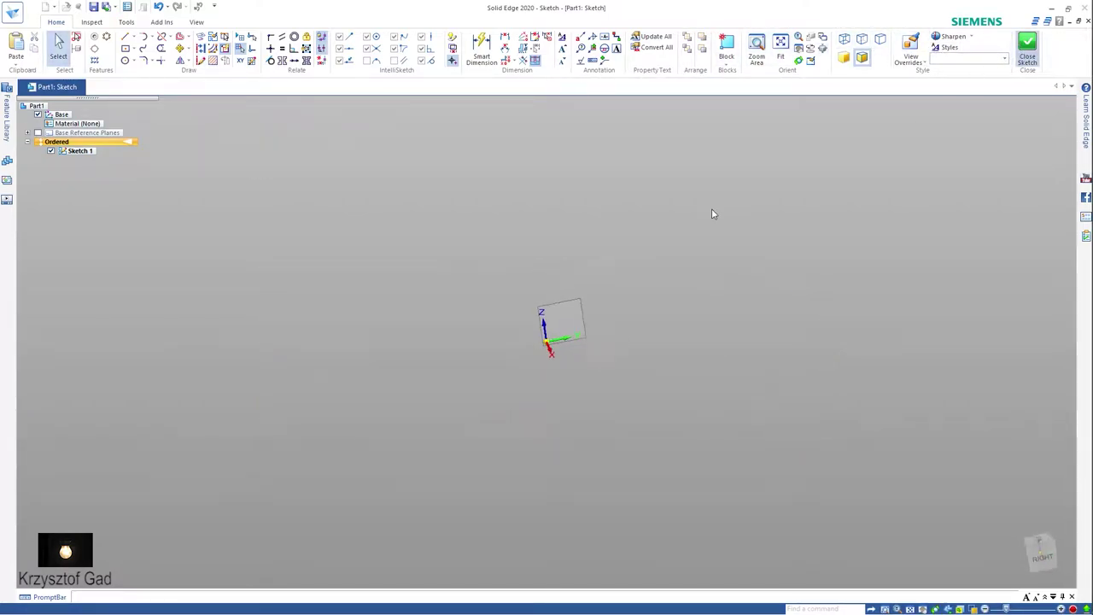
pyautogui.rightClick(664, 248)
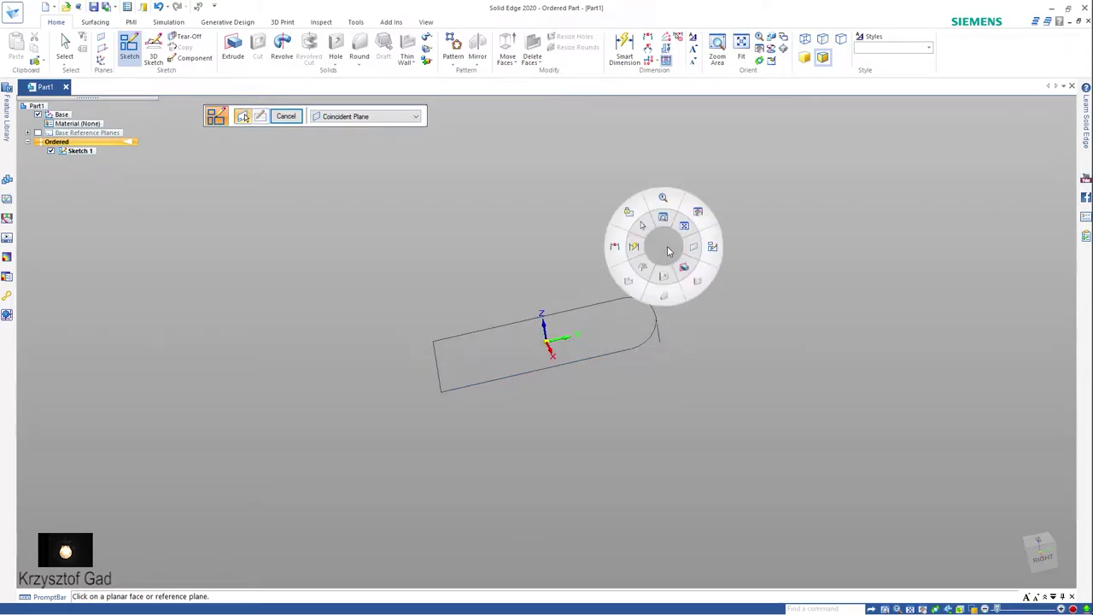
pyautogui.click(684, 267)
pyautogui.click(611, 298)
pyautogui.rightClick(599, 280)
pyautogui.write('8')
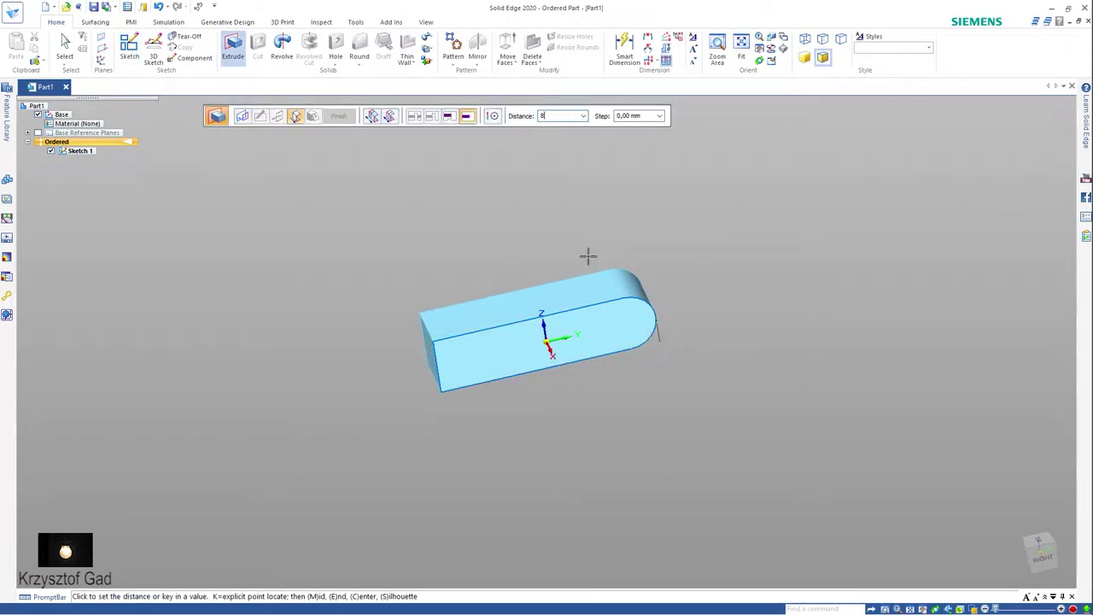
pyautogui.press('Return')
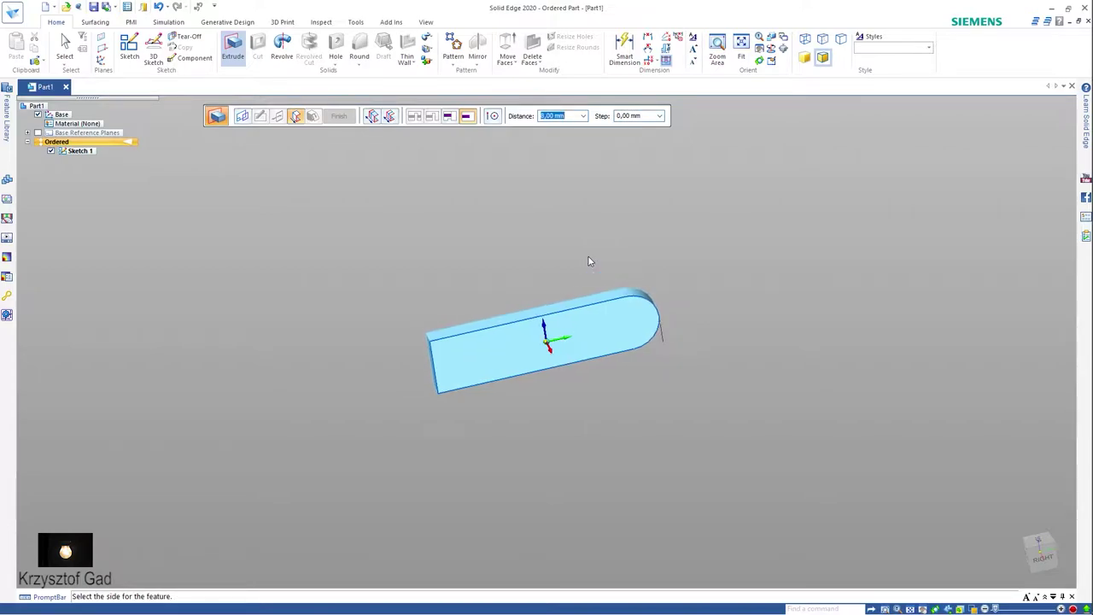
pyautogui.click(587, 259)
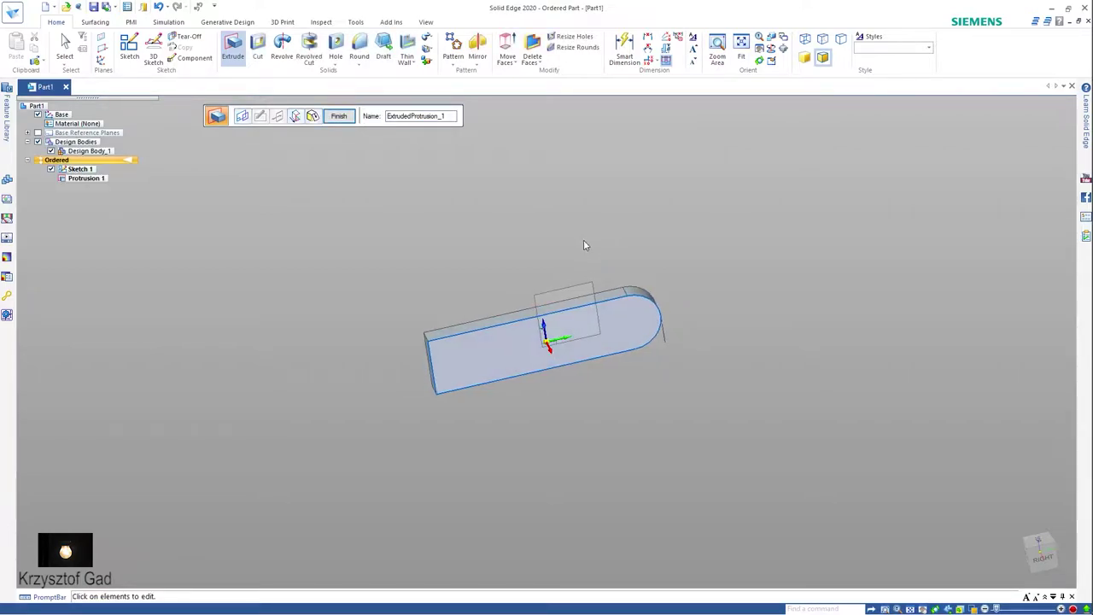
pyautogui.click(338, 115)
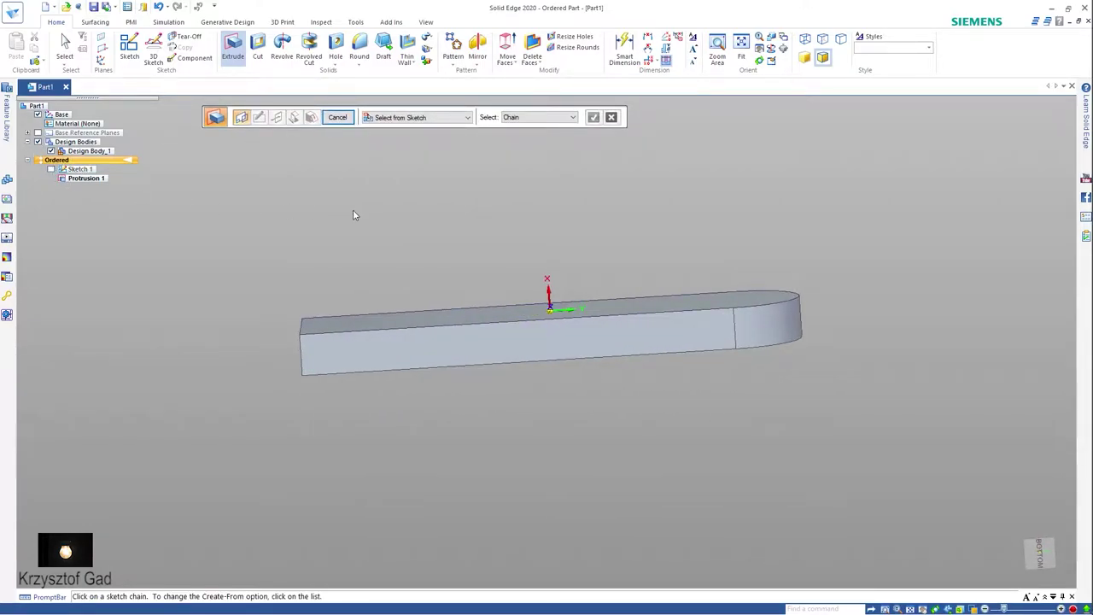
# Add Round 1 to the top edge at the plate's square left end
pyautogui.click(364, 48)
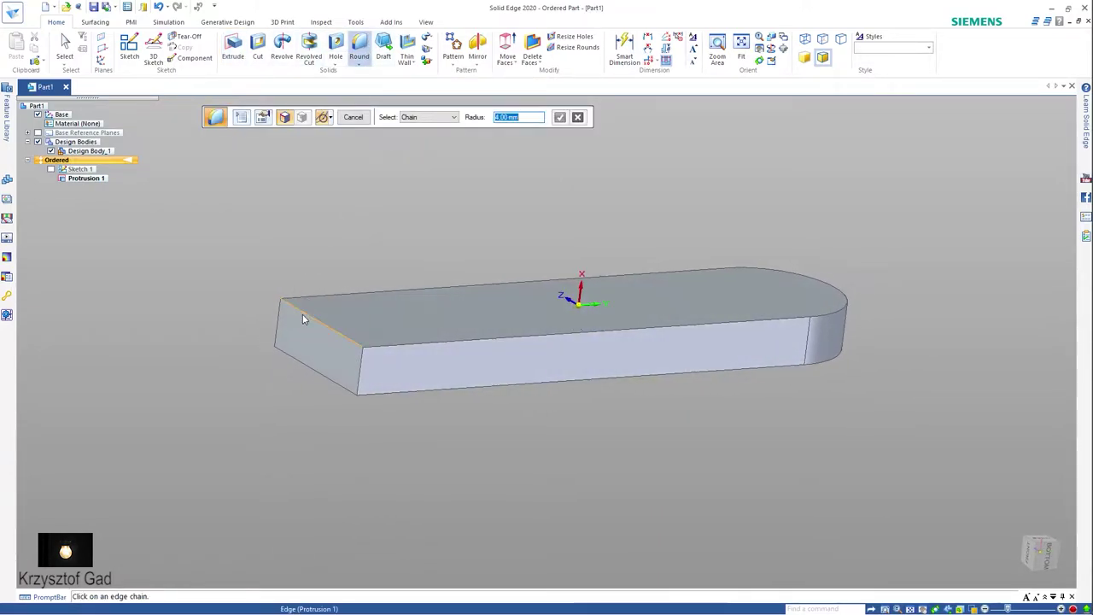
pyautogui.click(302, 316)
pyautogui.write('5')
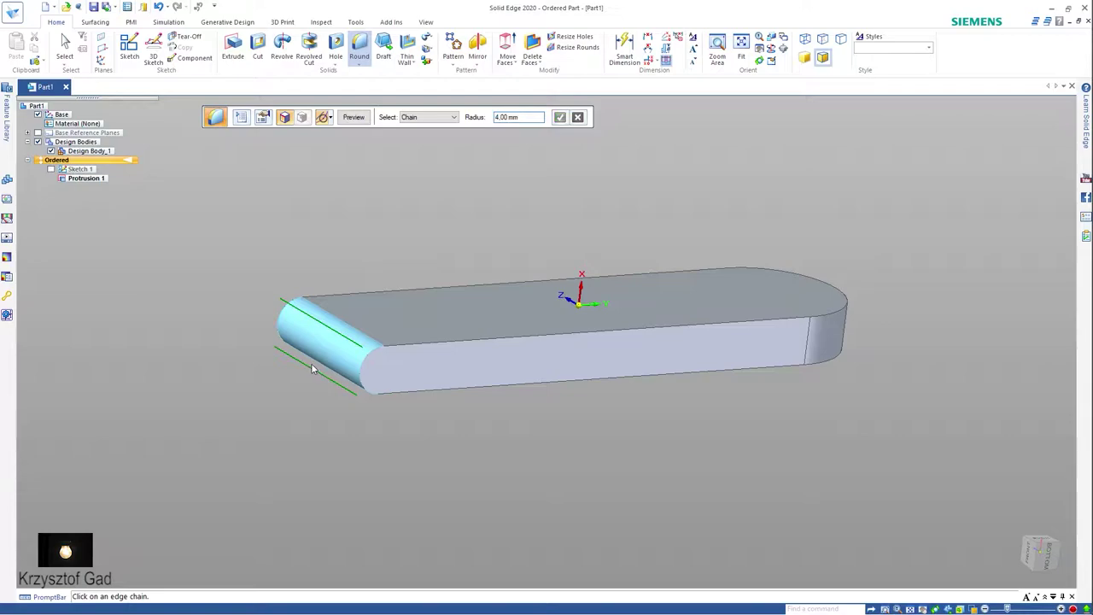
pyautogui.press('Return')
pyautogui.moveTo(269, 224); pyautogui.dragTo(349, 157, button='middle')
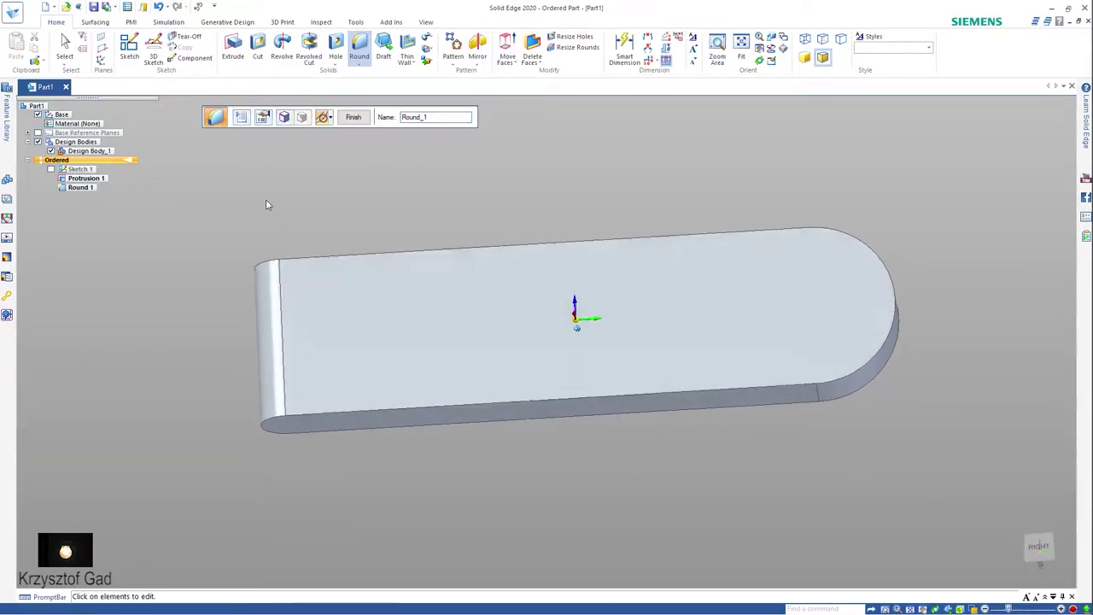
pyautogui.click(352, 117)
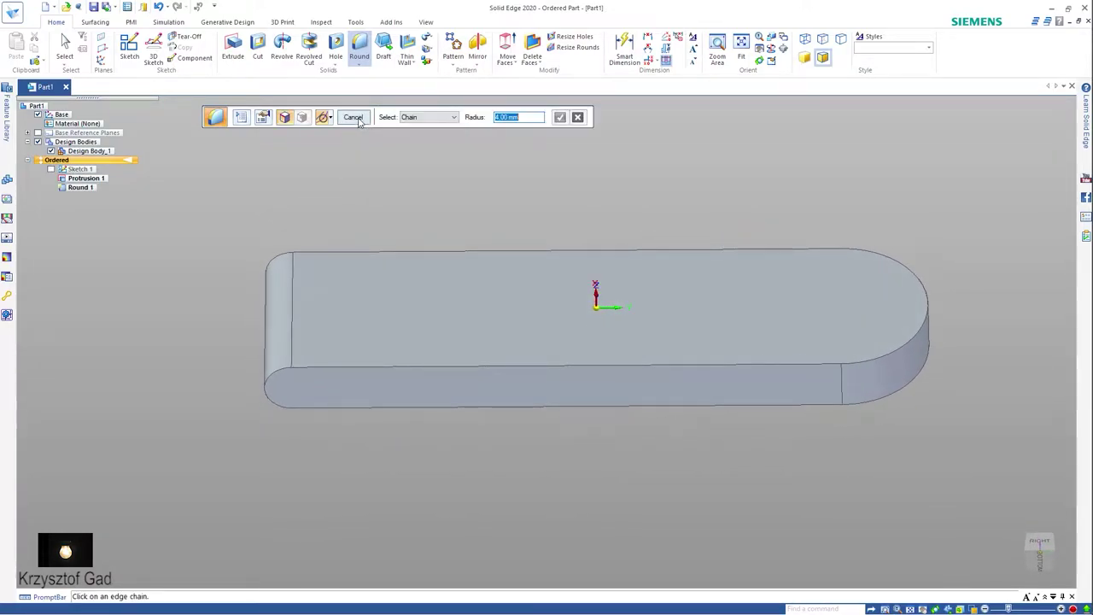
pyautogui.press('Escape')
pyautogui.moveTo(372, 176); pyautogui.dragTo(341, 141, button='middle')
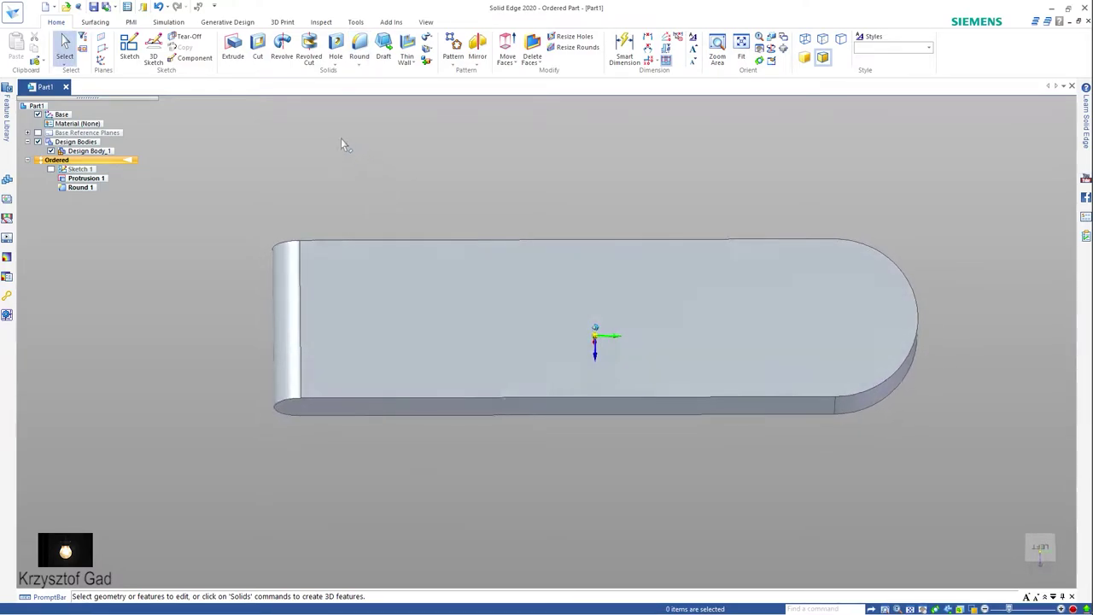
# Try a thin wall with the top face open, then undo it
pyautogui.click(410, 48)
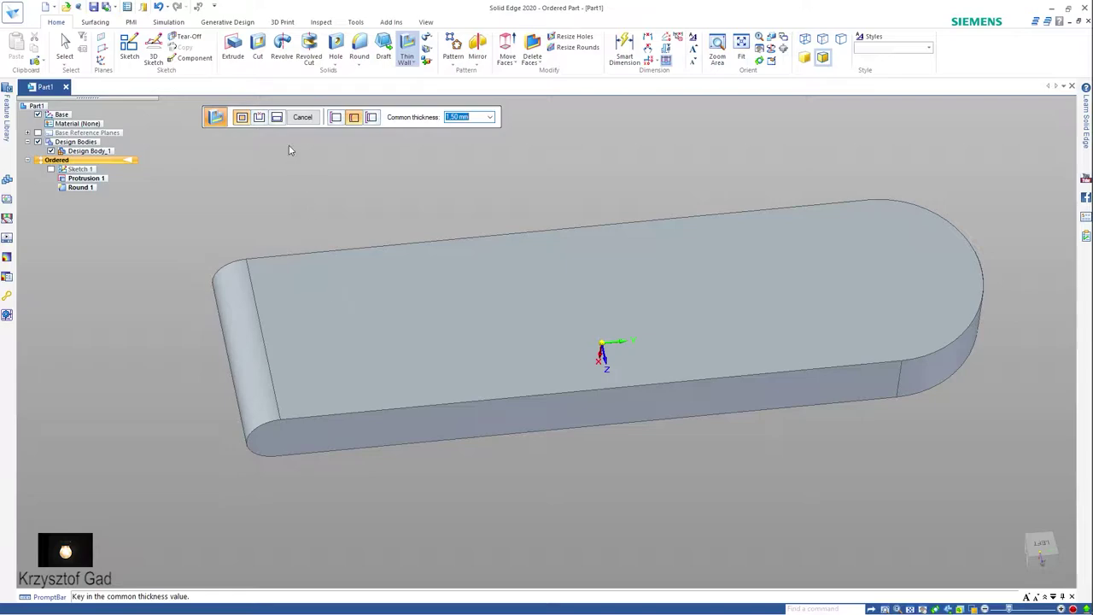
pyautogui.click(261, 120)
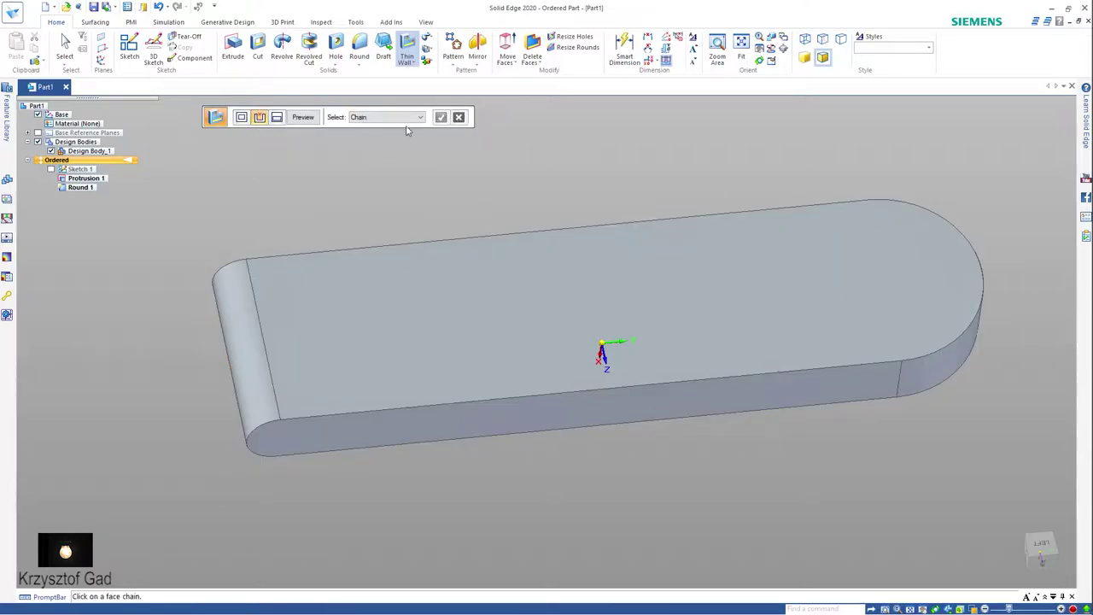
pyautogui.click(408, 120)
pyautogui.click(363, 129)
pyautogui.click(400, 296)
pyautogui.press('Return')
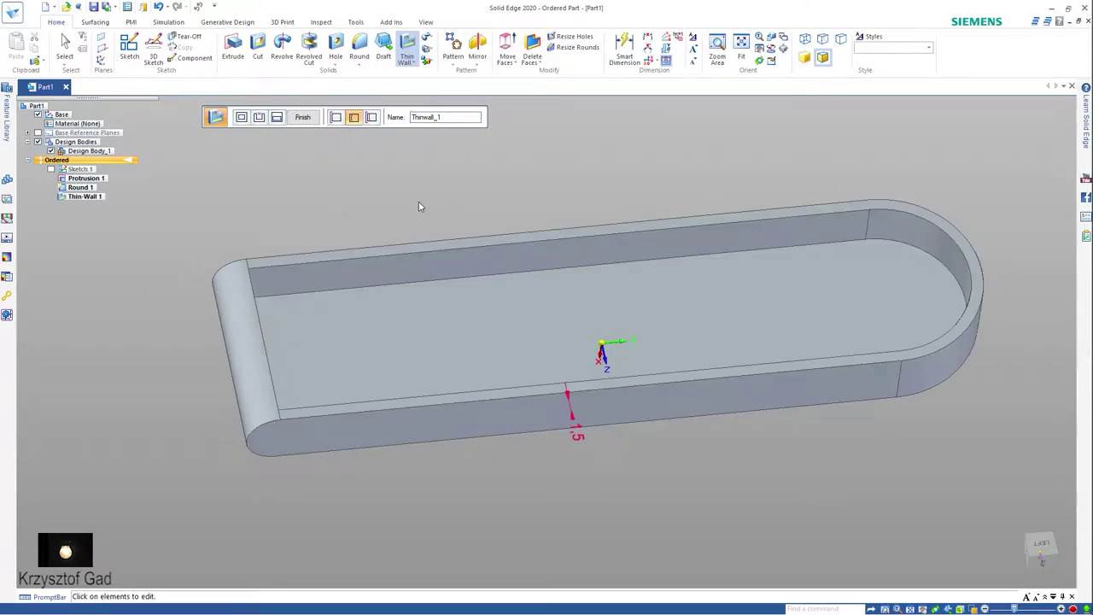
pyautogui.press('Escape')
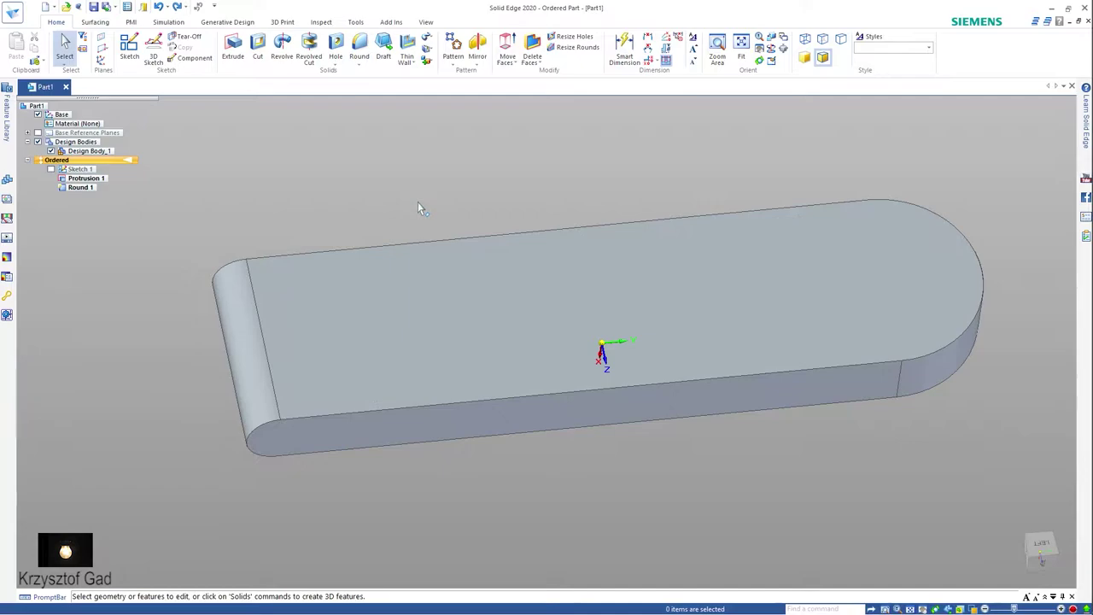
# Shell the slab with a 1 mm thin wall, leaving the top face open
pyautogui.click(409, 53)
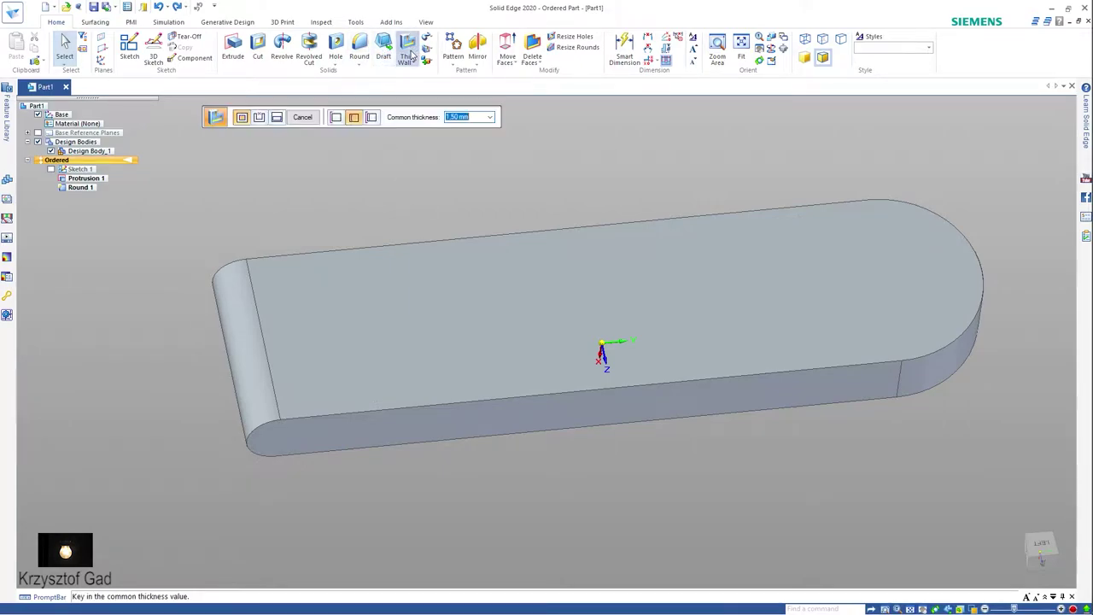
pyautogui.write('1')
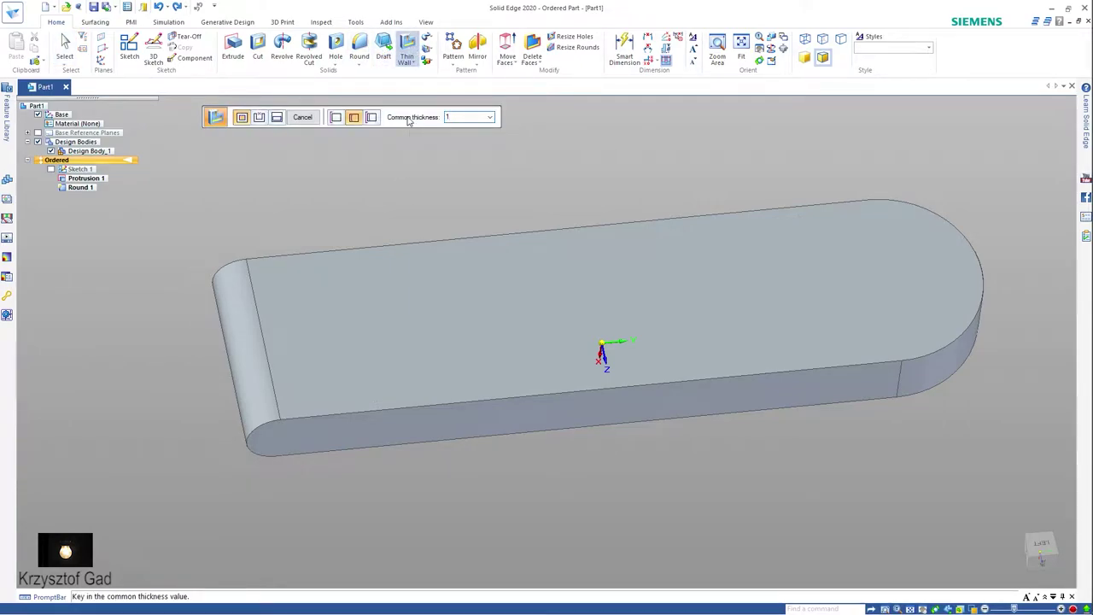
pyautogui.press('Return')
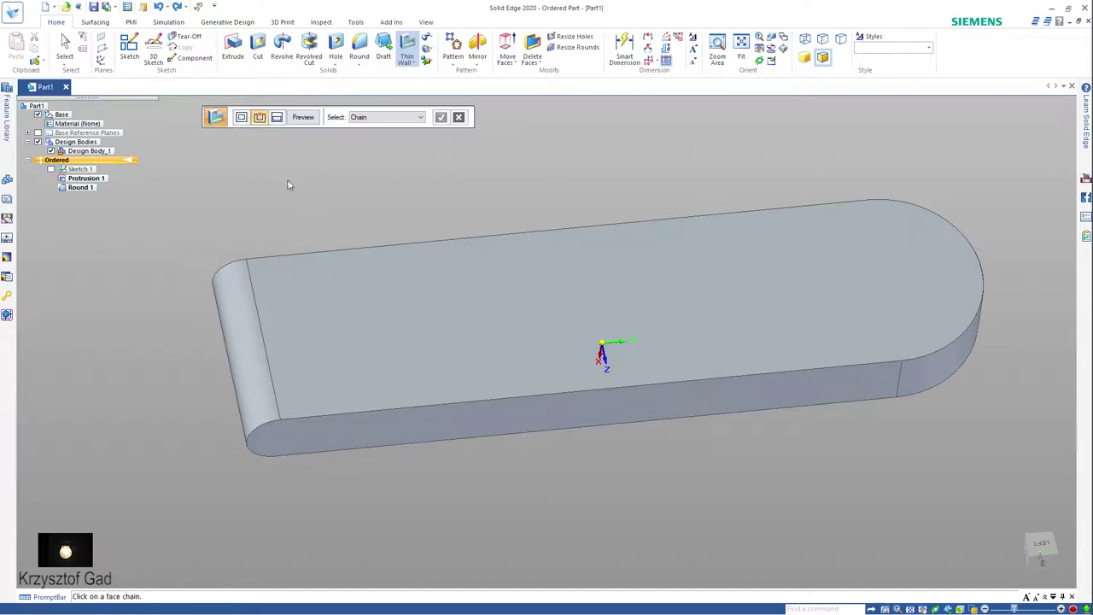
pyautogui.click(391, 119)
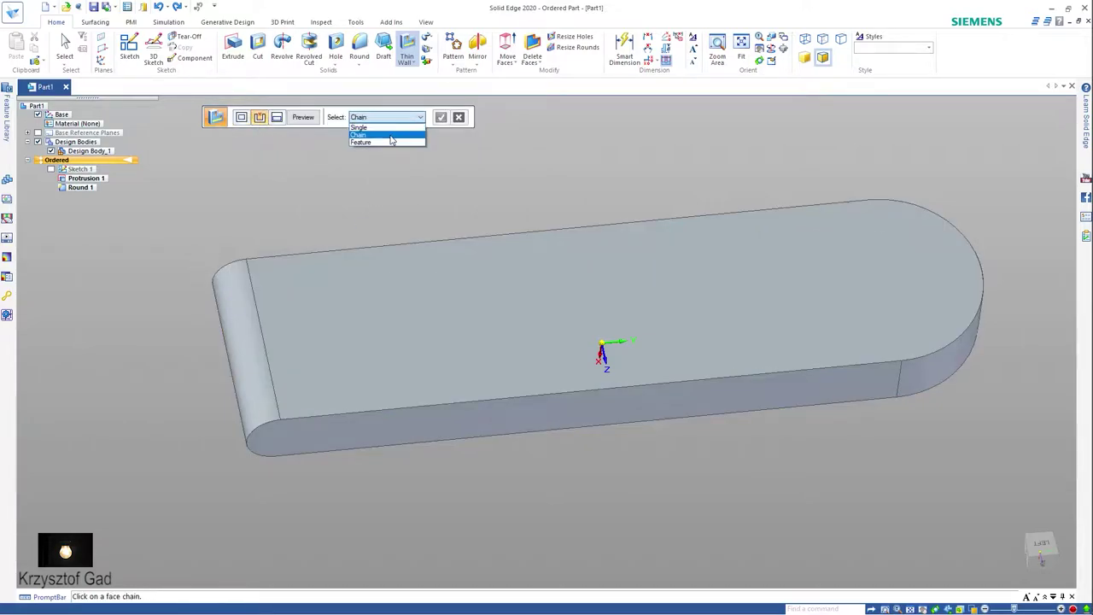
pyautogui.click(388, 128)
pyautogui.click(375, 309)
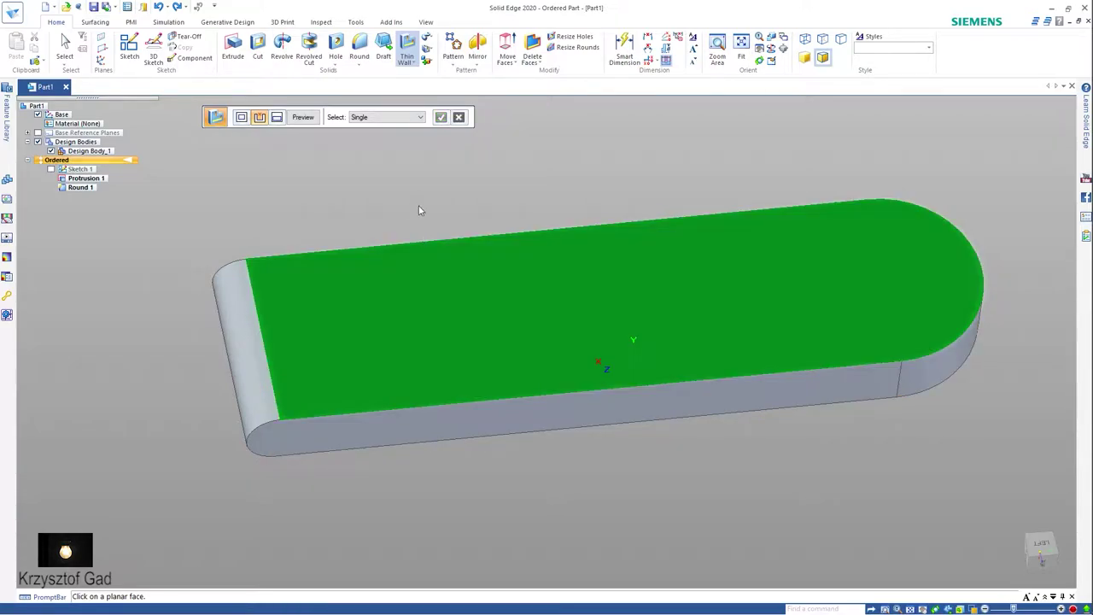
pyautogui.rightClick(417, 201)
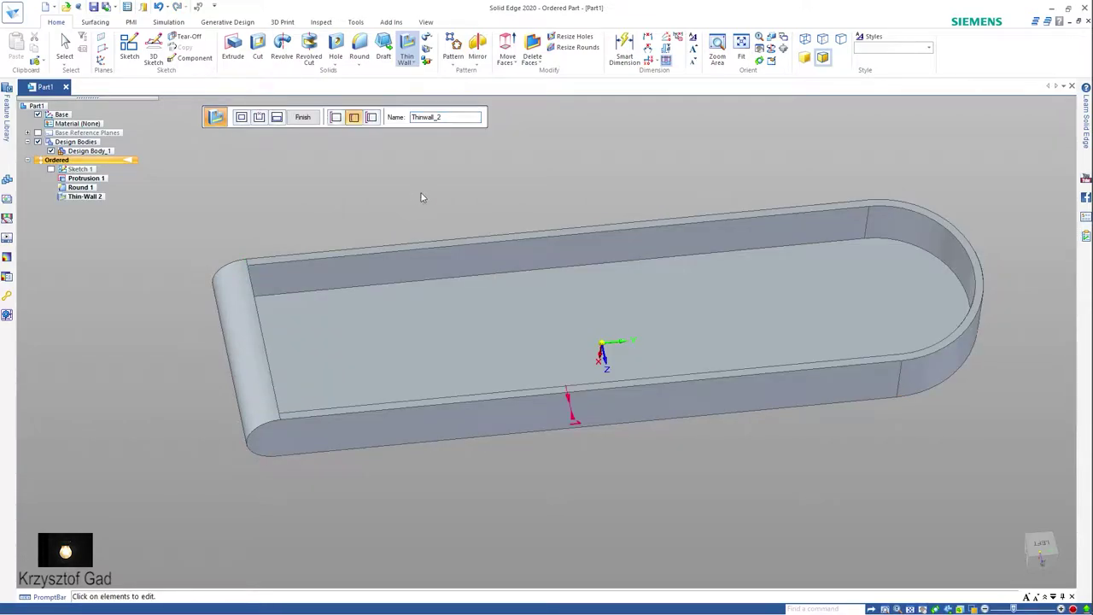
pyautogui.moveTo(420, 202)
pyautogui.mouseDown(button='middle')
pyautogui.moveTo(313, 134)
pyautogui.moveTo(241, 181)
pyautogui.mouseUp(button='middle')
pyautogui.click(303, 119)
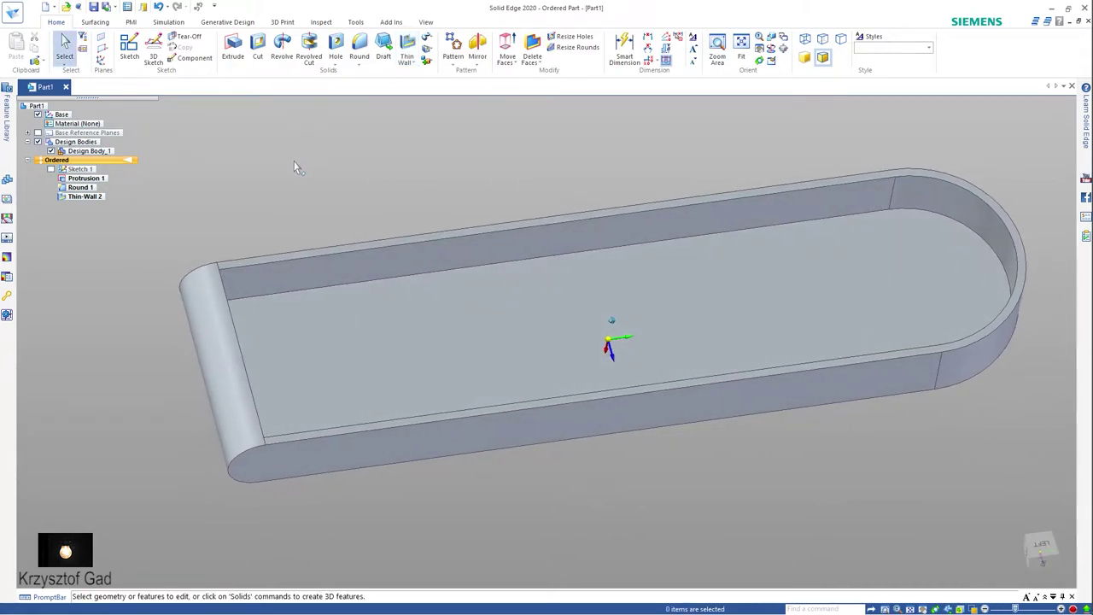
# On the front side face, sketch an 8 mm circle centred on the rounded end
pyautogui.click(129, 47)
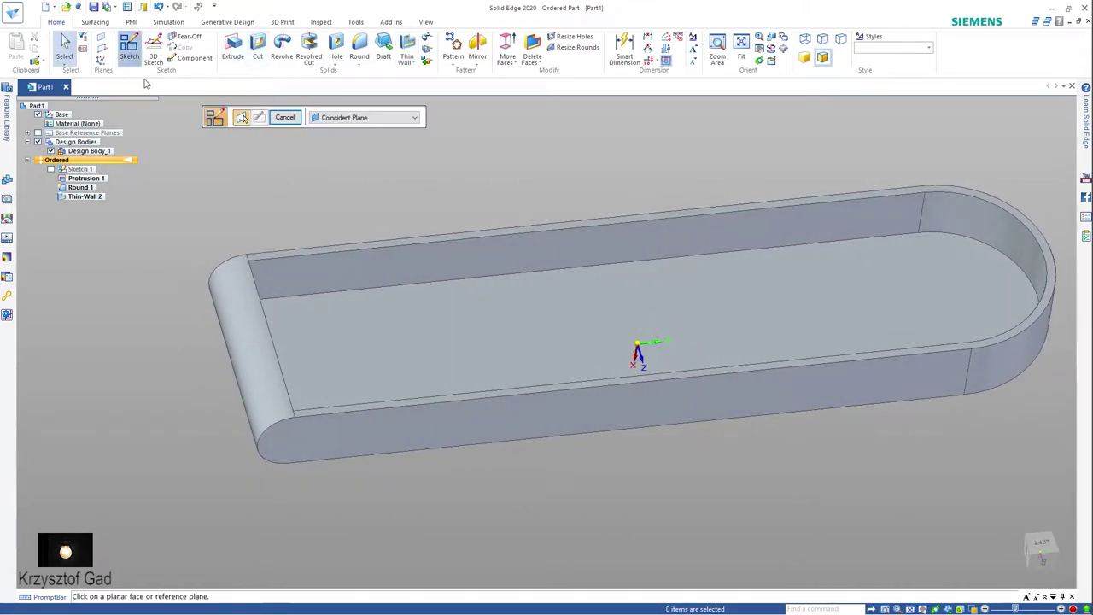
pyautogui.click(307, 435)
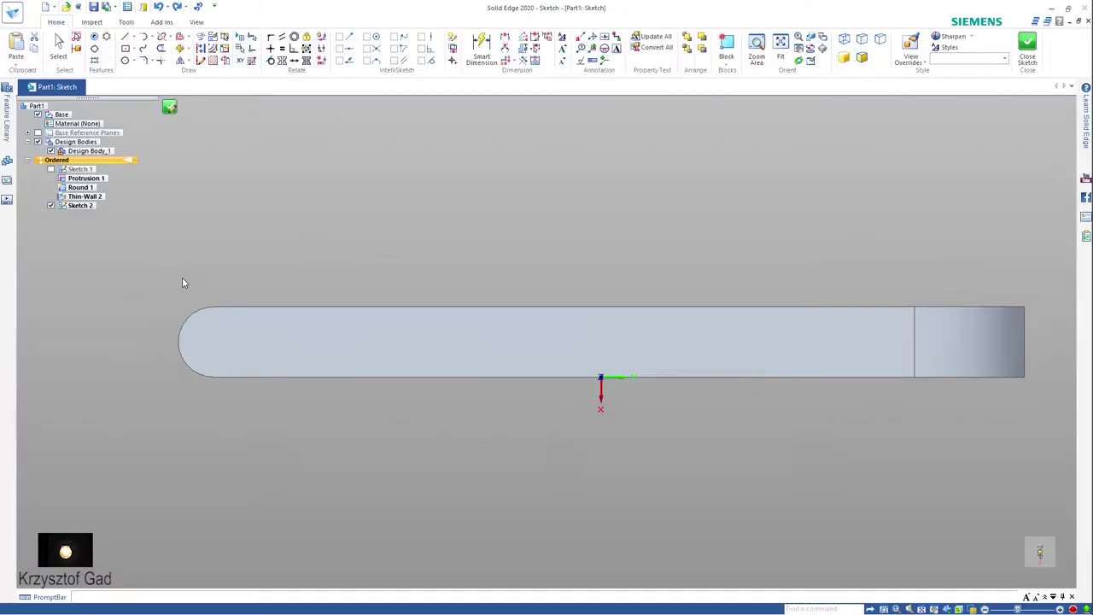
pyautogui.moveTo(180, 277); pyautogui.dragTo(238, 277, button='right')
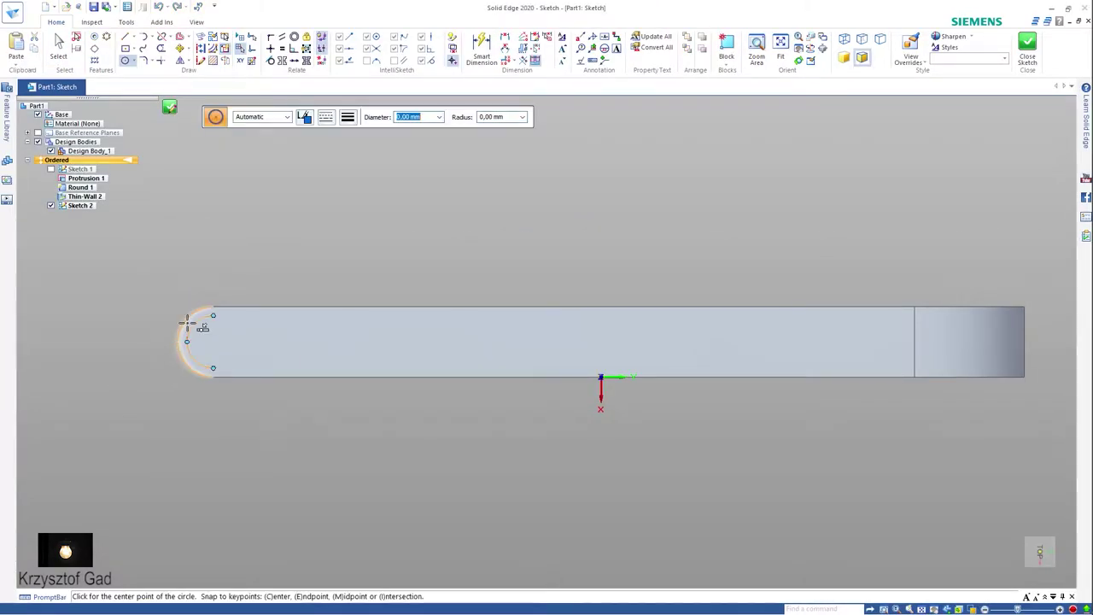
pyautogui.click(213, 344)
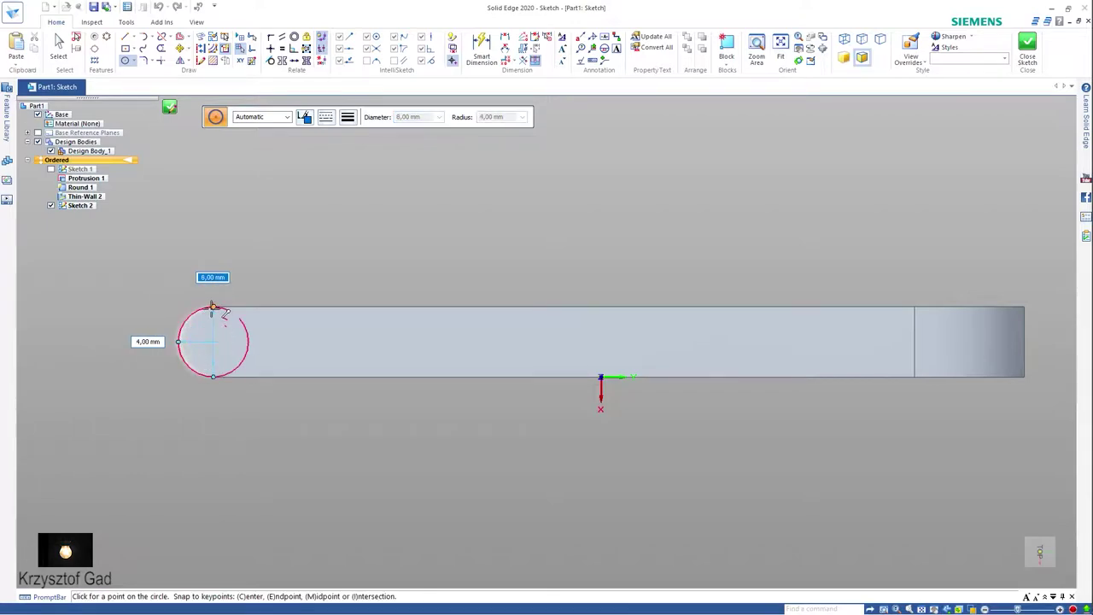
pyautogui.click(214, 308)
pyautogui.click(799, 61)
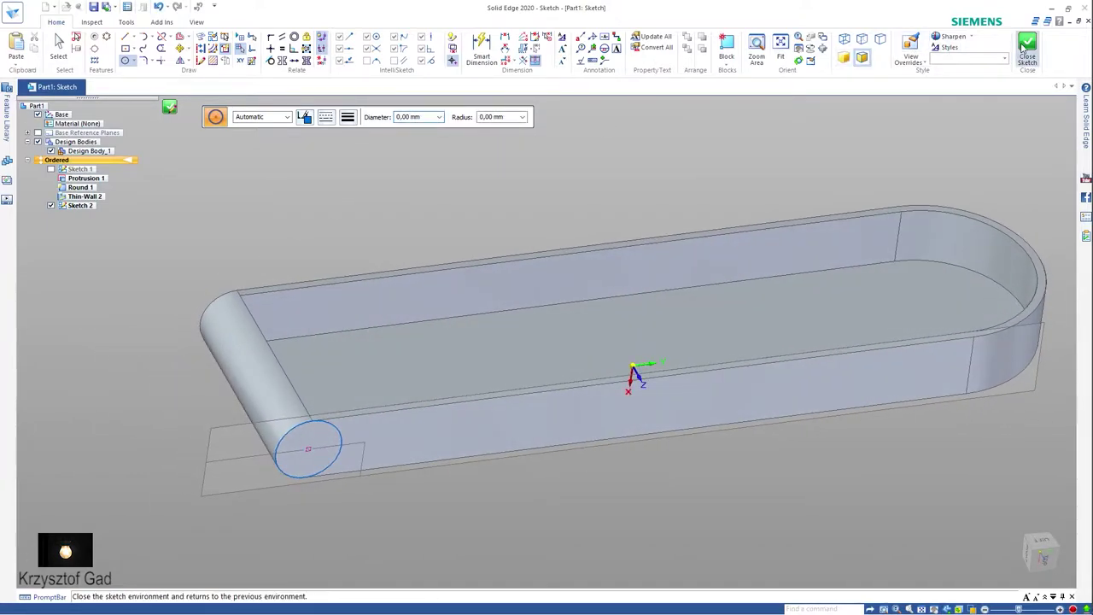
pyautogui.click(1027, 48)
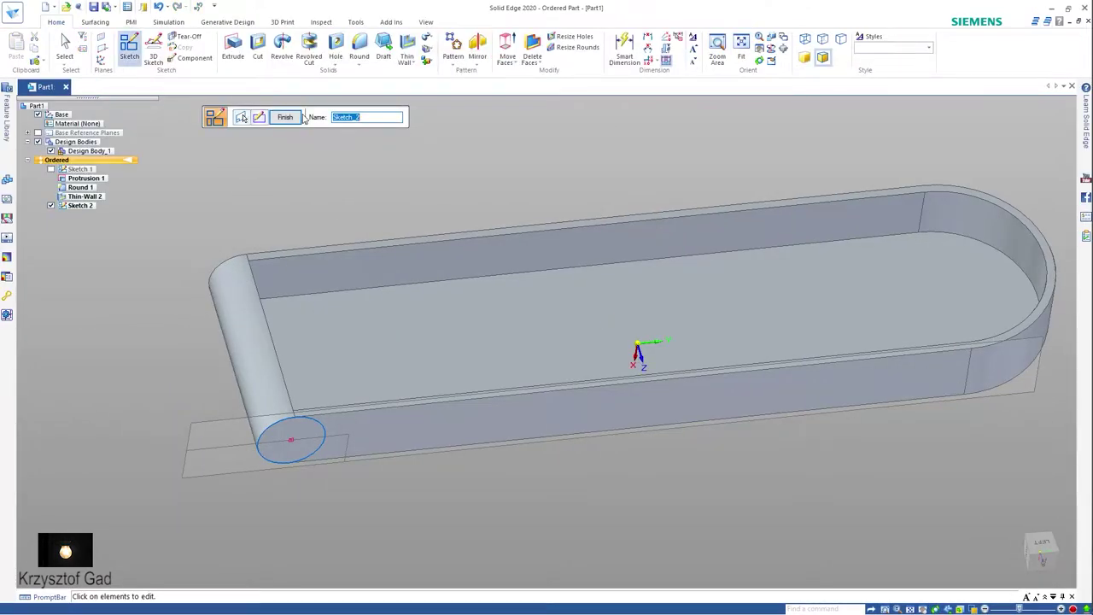
# Extrude the 8 mm end circle 1 mm into a cylindrical boss, Protrusion 2
pyautogui.click(285, 117)
pyautogui.click(232, 49)
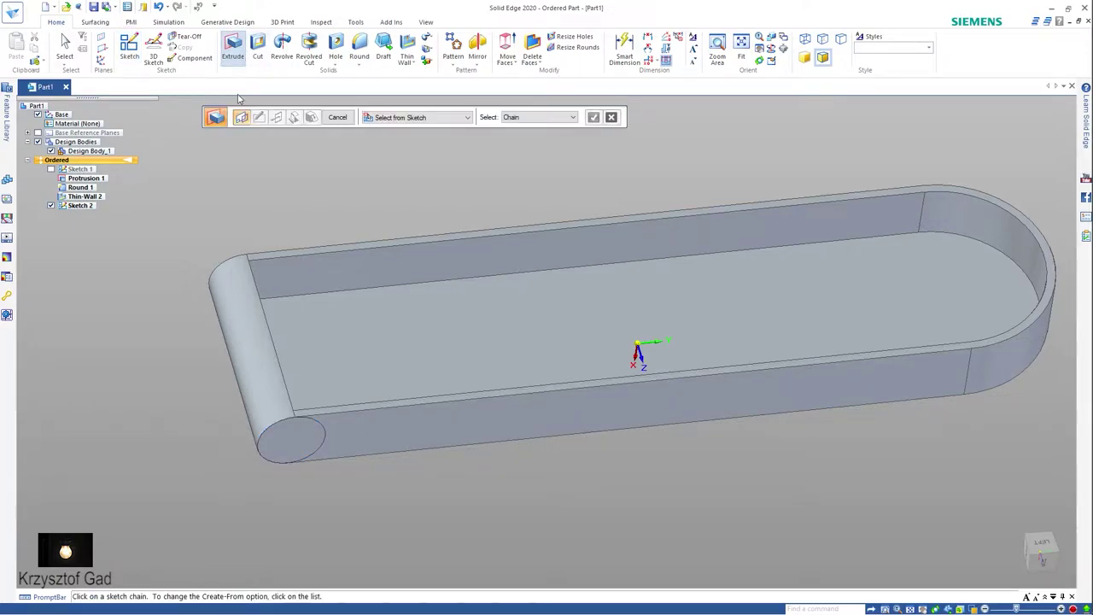
pyautogui.click(321, 433)
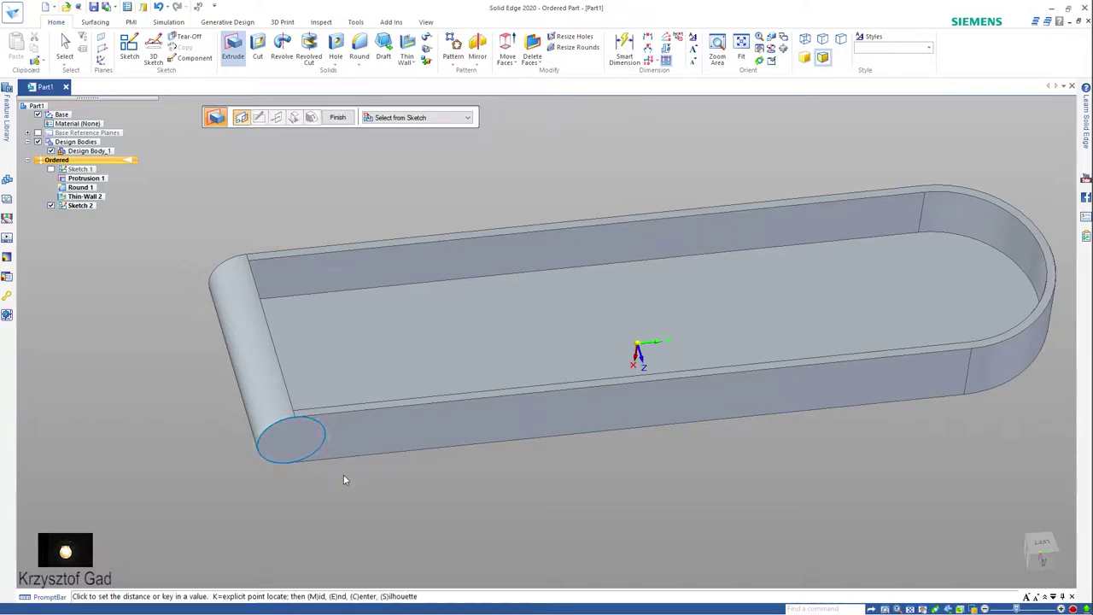
pyautogui.write('1')
pyautogui.press('Return')
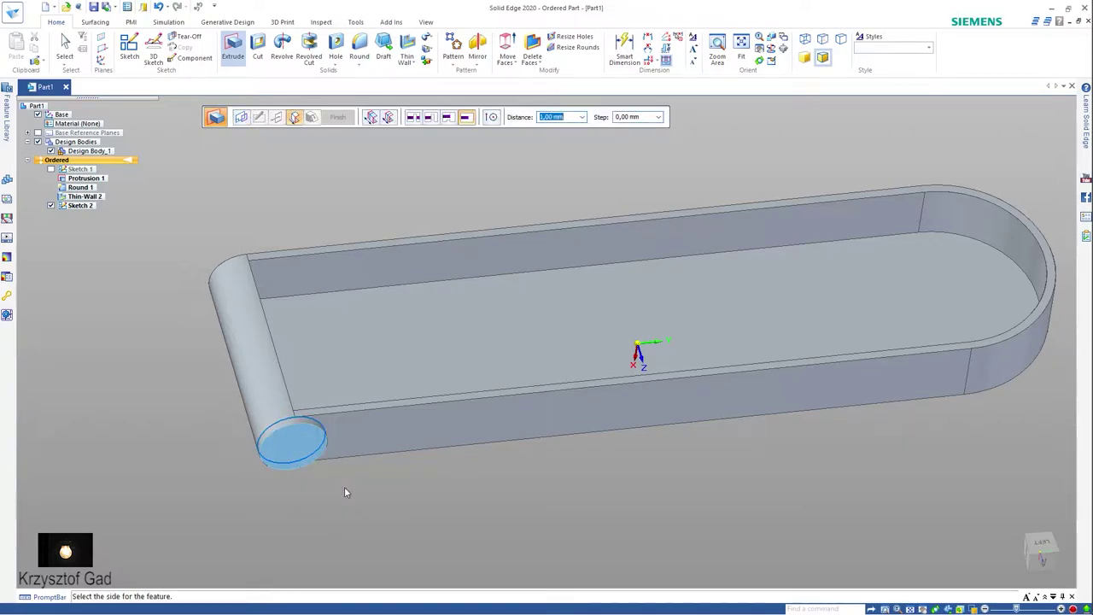
pyautogui.click(345, 492)
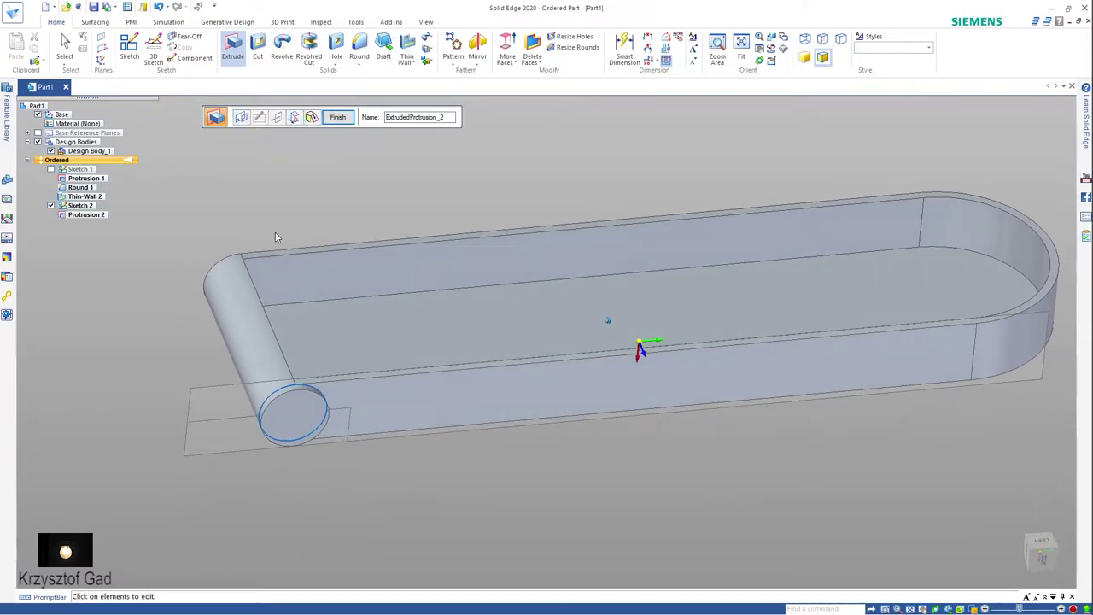
pyautogui.click(337, 117)
pyautogui.press('Escape')
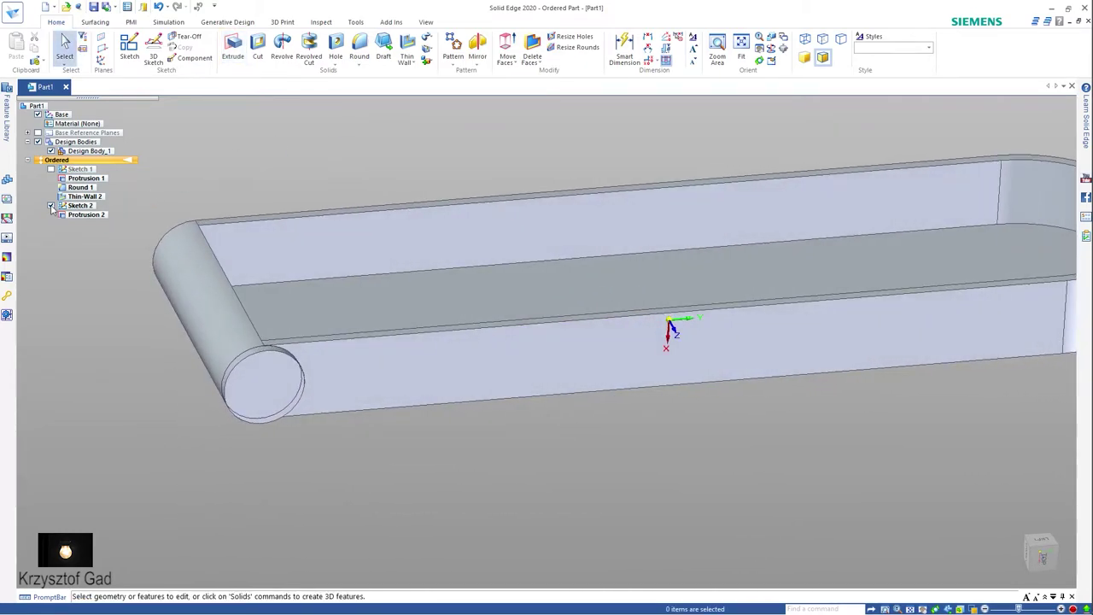
# On the boss end face, sketch a concentric circle with a Ø6 diameter dimension
pyautogui.click(129, 47)
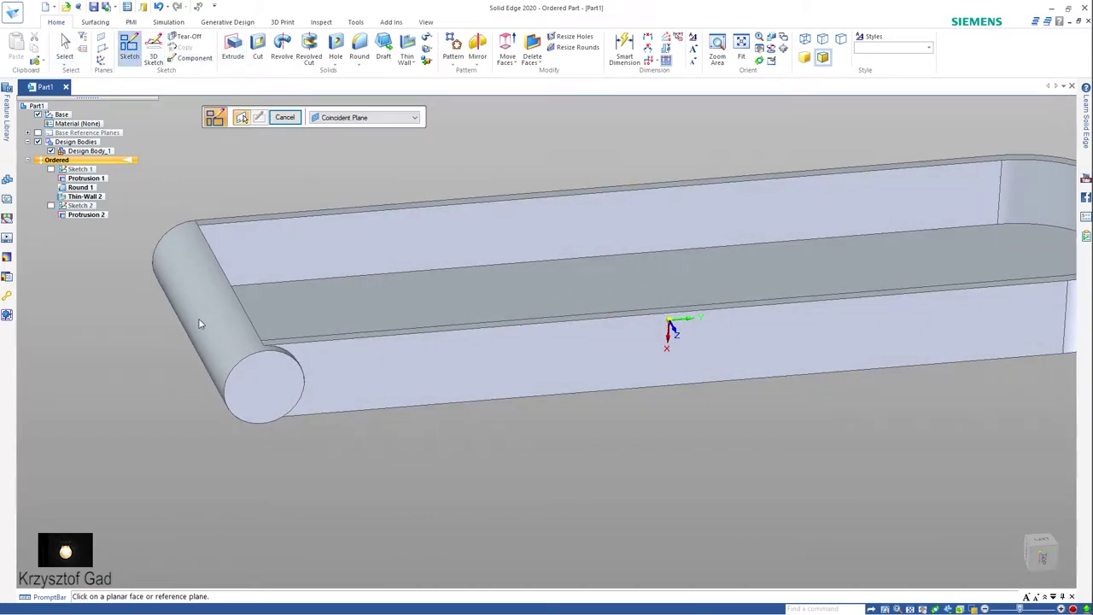
pyautogui.click(254, 397)
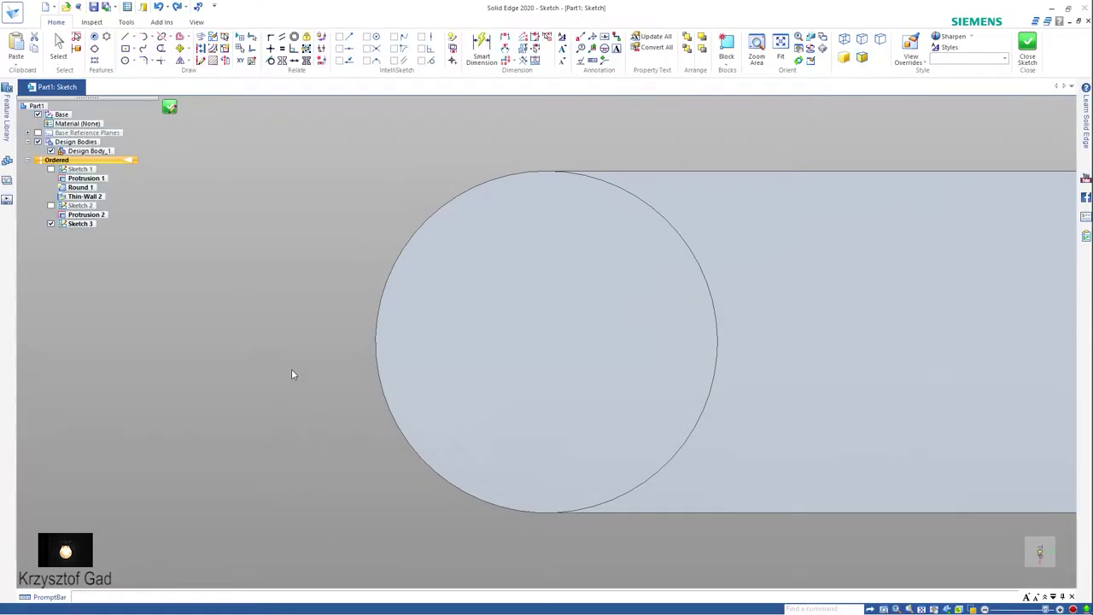
pyautogui.moveTo(320, 369); pyautogui.dragTo(375, 373, button='right')
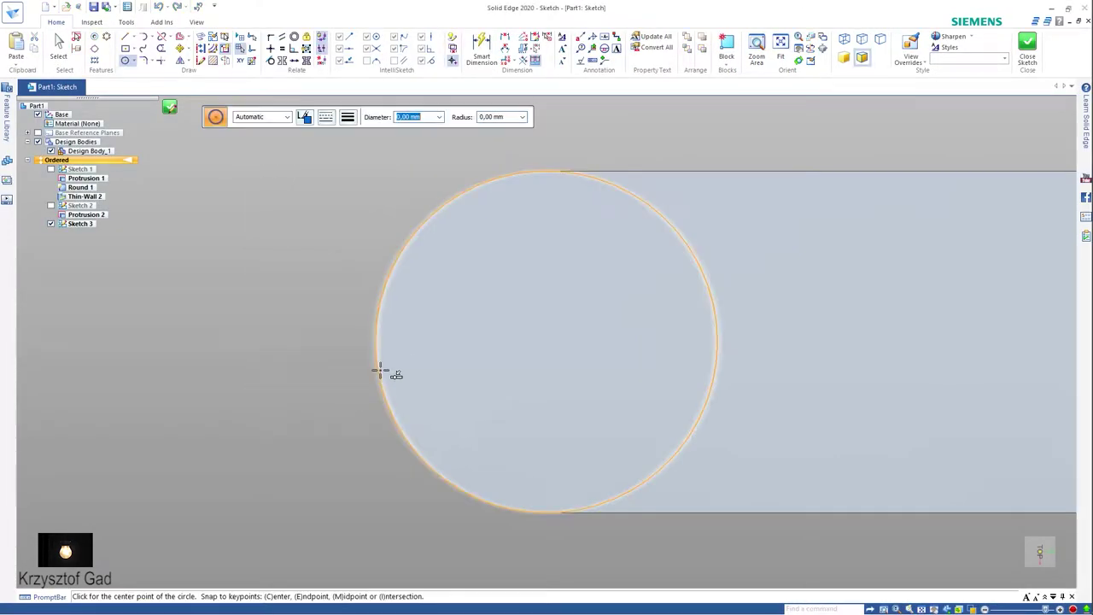
pyautogui.click(546, 342)
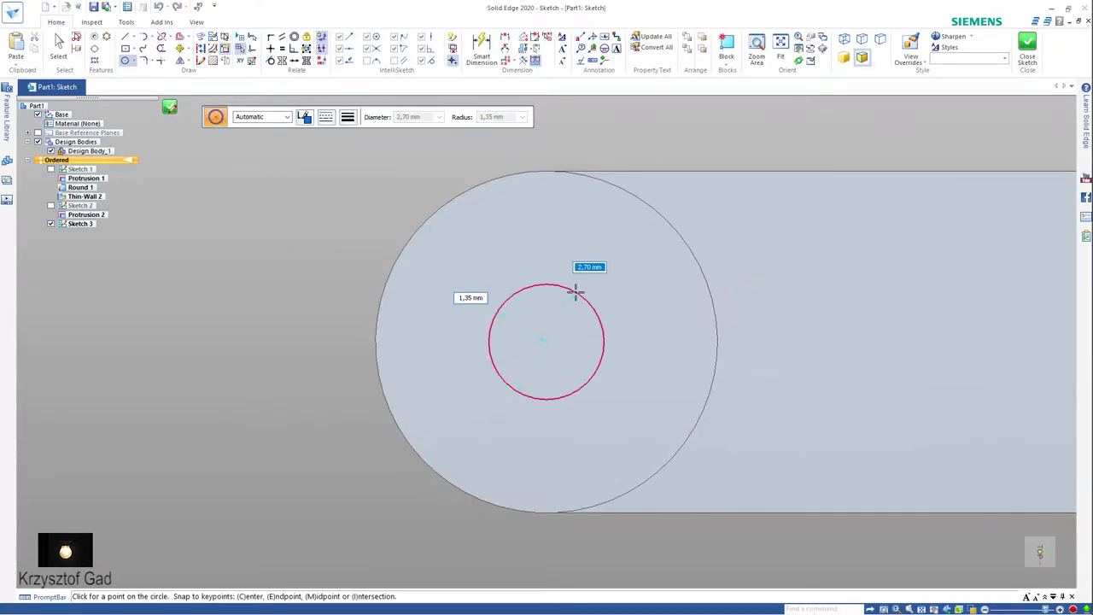
pyautogui.write('6')
pyautogui.press('Return')
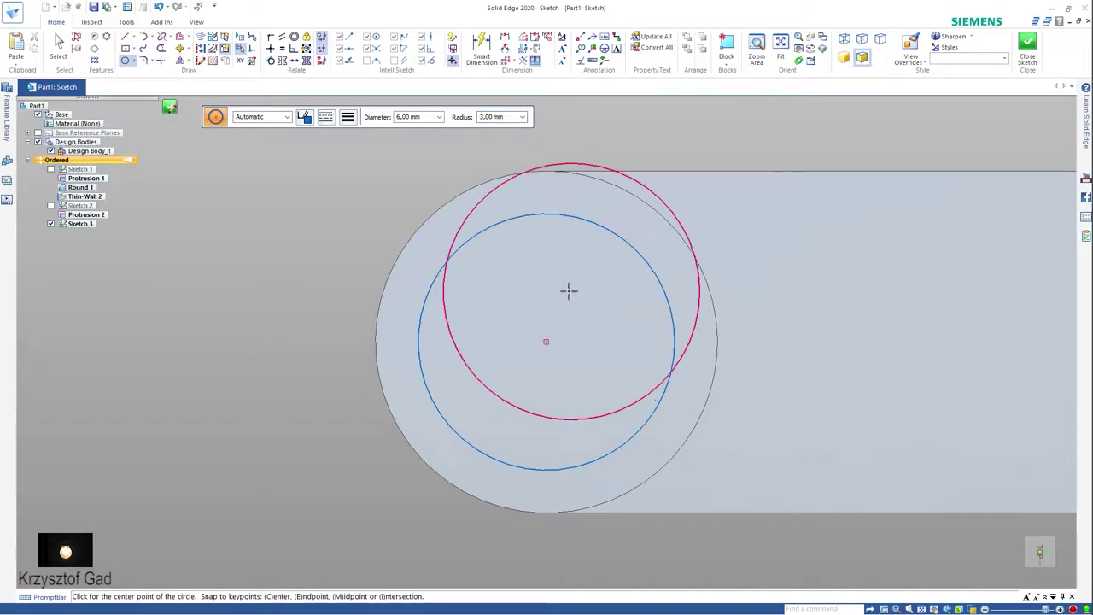
pyautogui.moveTo(570, 290); pyautogui.dragTo(561, 278, button='right')
pyautogui.click(612, 237)
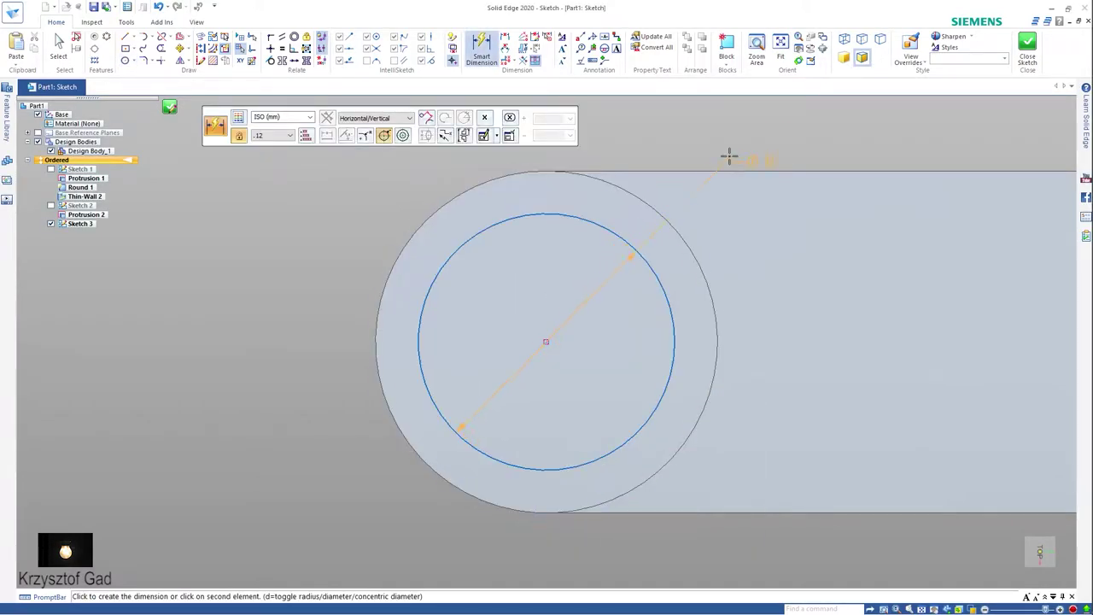
pyautogui.click(747, 120)
pyautogui.click(1029, 60)
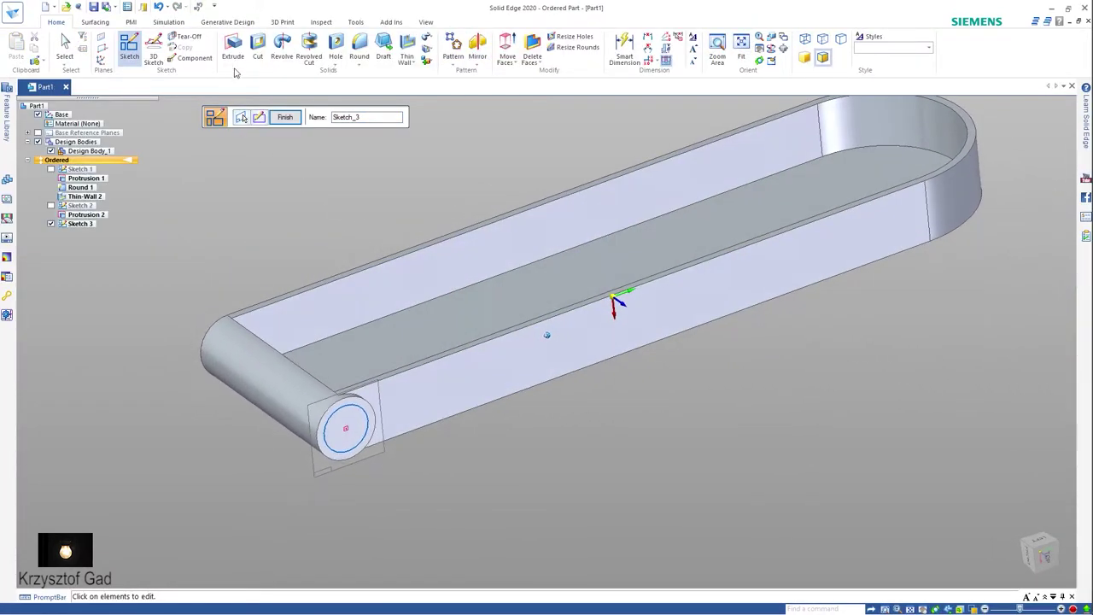
pyautogui.click(233, 47)
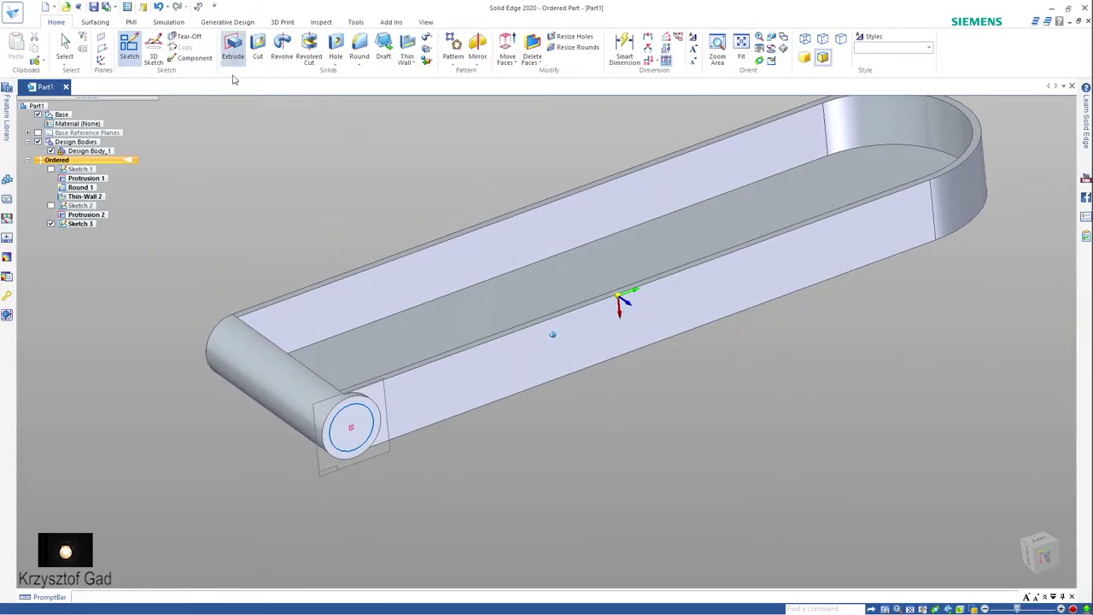
# Extrude the 6 mm circle 1.5 mm outward into a small pin, Protrusion 3
pyautogui.rightClick(466, 470)
pyautogui.write('1,5')
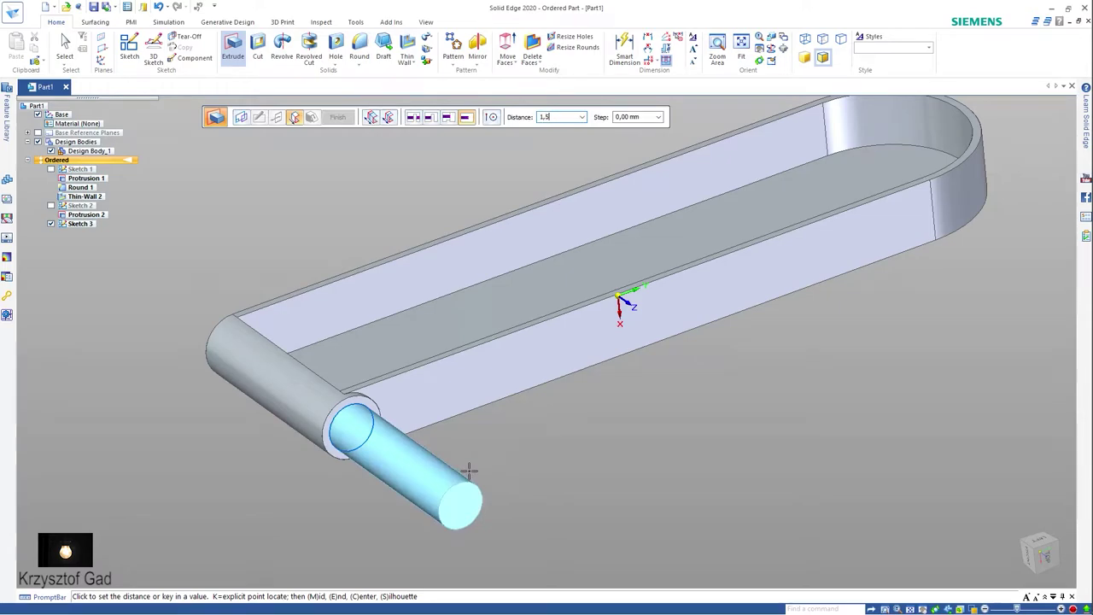
pyautogui.press('Return')
pyautogui.click(493, 465)
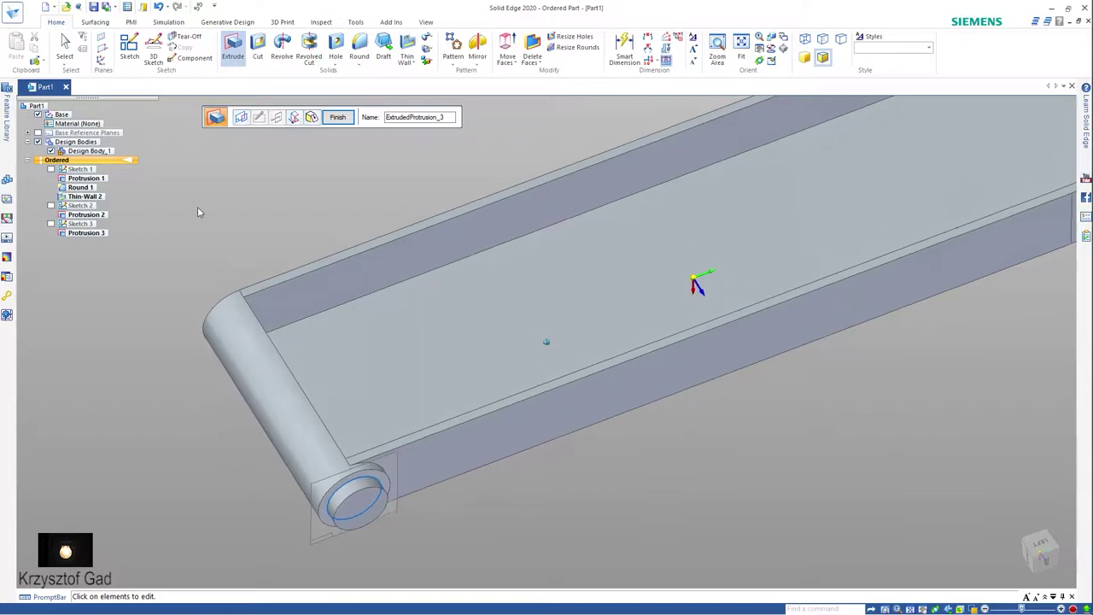
pyautogui.click(342, 117)
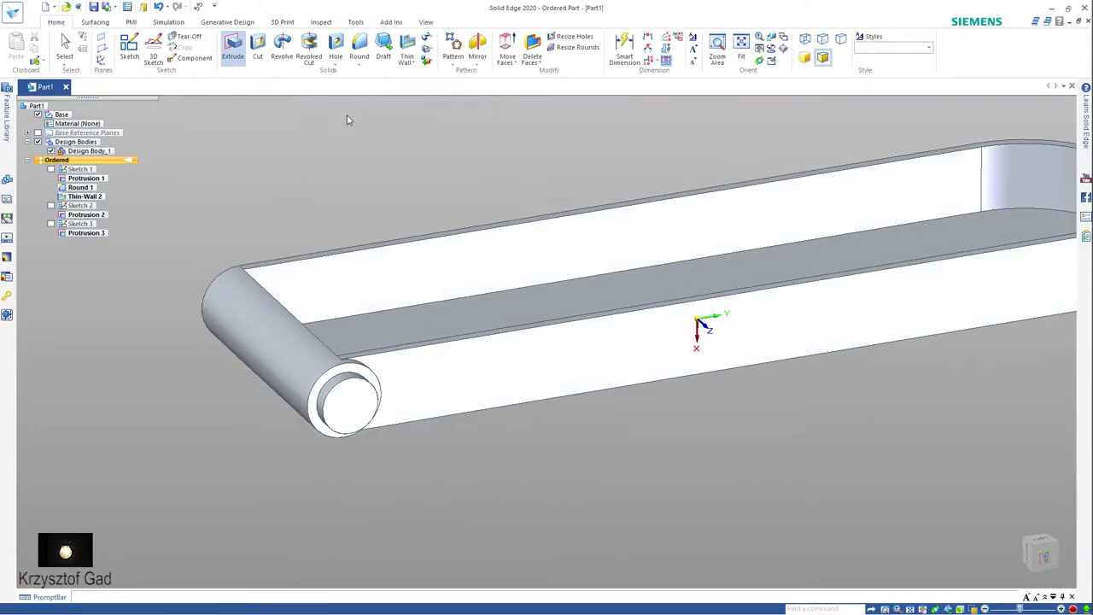
# Mirror Protrusions 2 and 3 onto the tray's opposite side, then return to isometric view
pyautogui.click(478, 49)
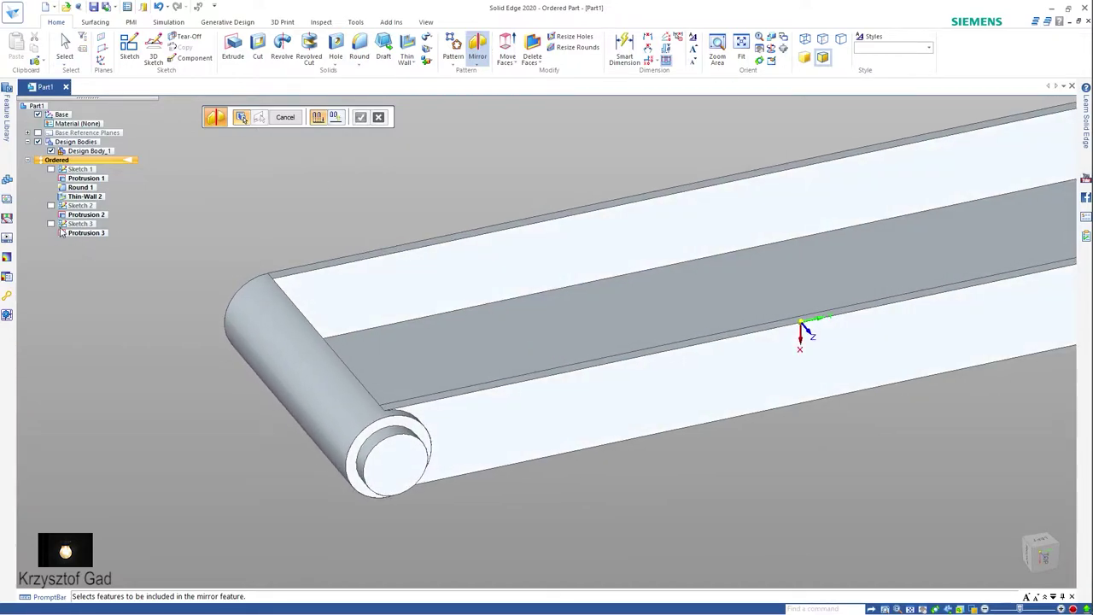
pyautogui.click(83, 216)
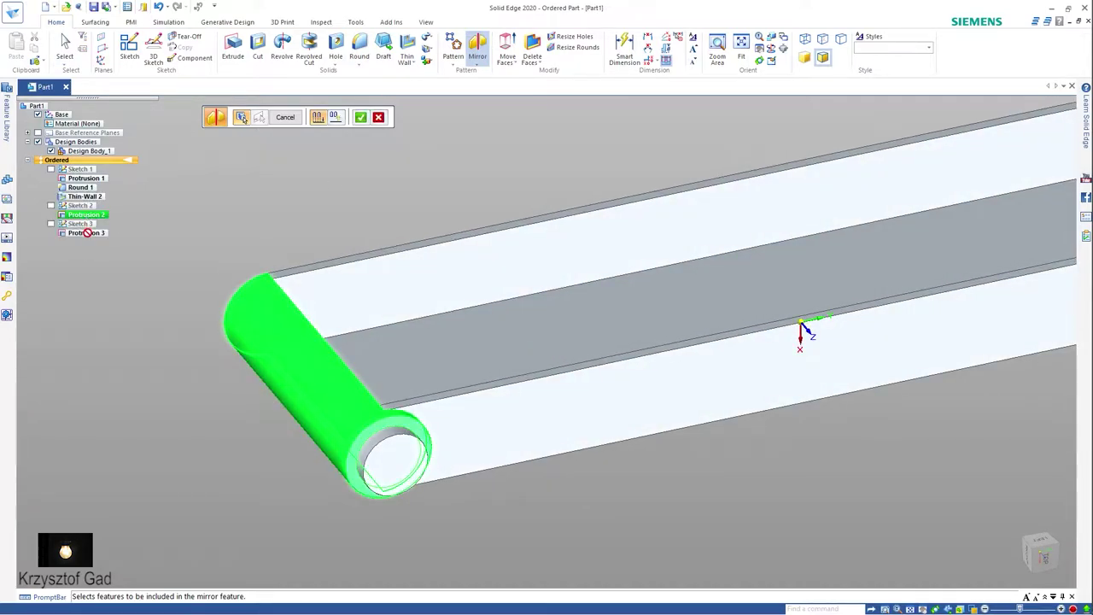
pyautogui.click(86, 233)
pyautogui.rightClick(128, 265)
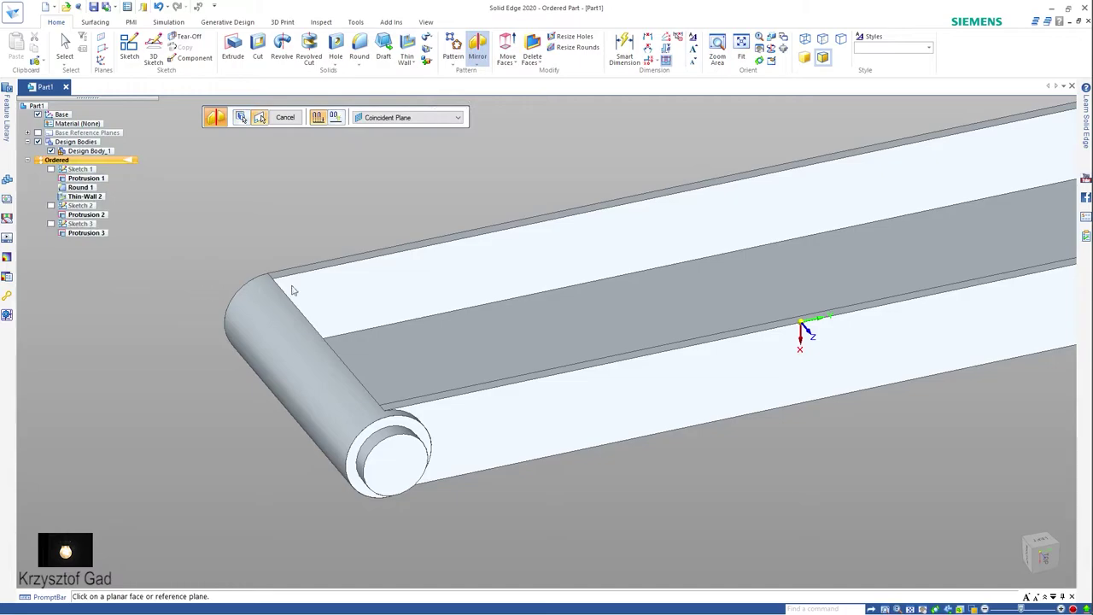
pyautogui.hotkey('ctrl', 'r')
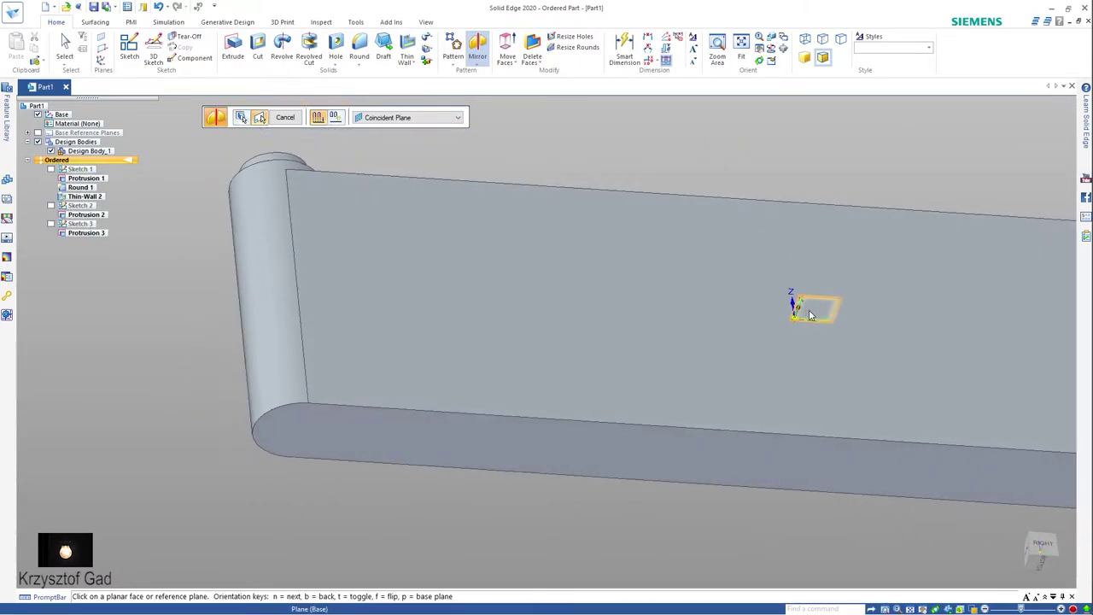
pyautogui.click(806, 314)
pyautogui.hotkey('ctrl', 'b')
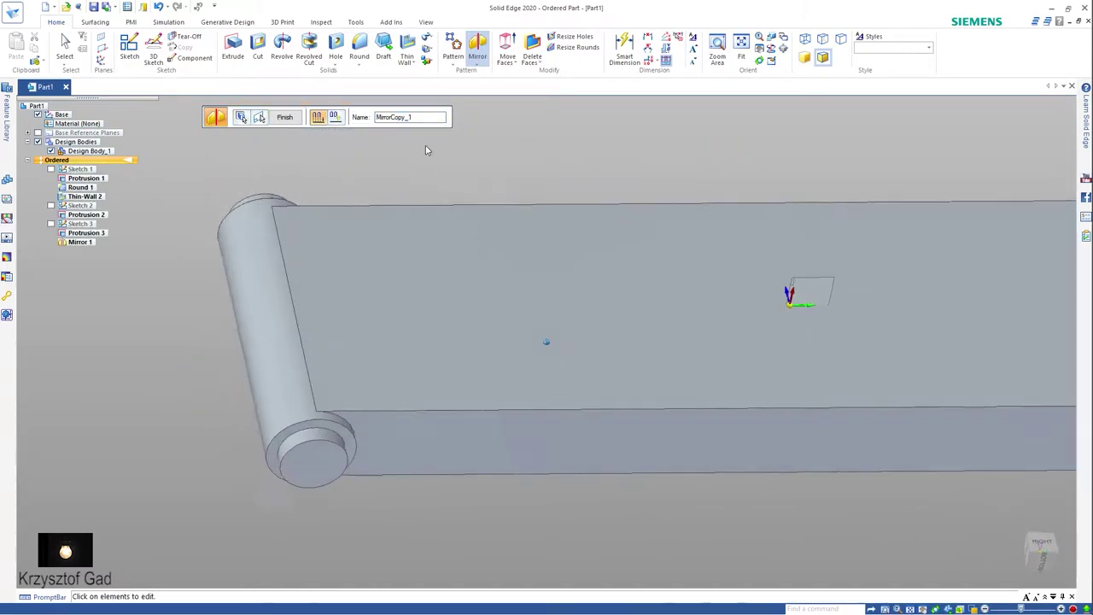
pyautogui.click(284, 117)
pyautogui.hotkey('ctrl', 'i')
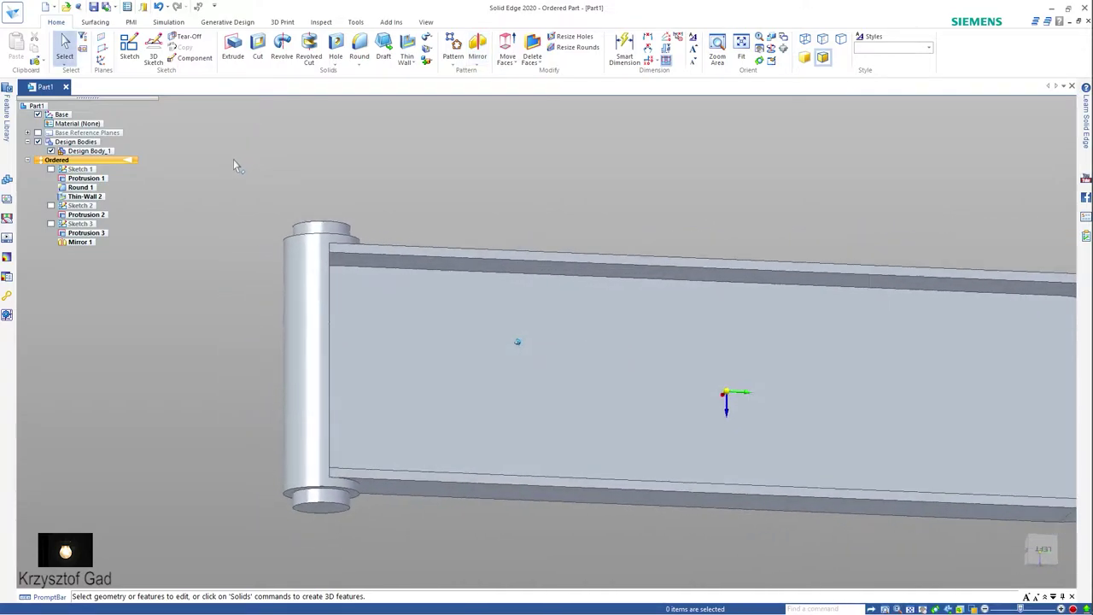
# Create Plane 4 parallel to the tray's bottom face at a 2.00 mm offset
pyautogui.click(101, 58)
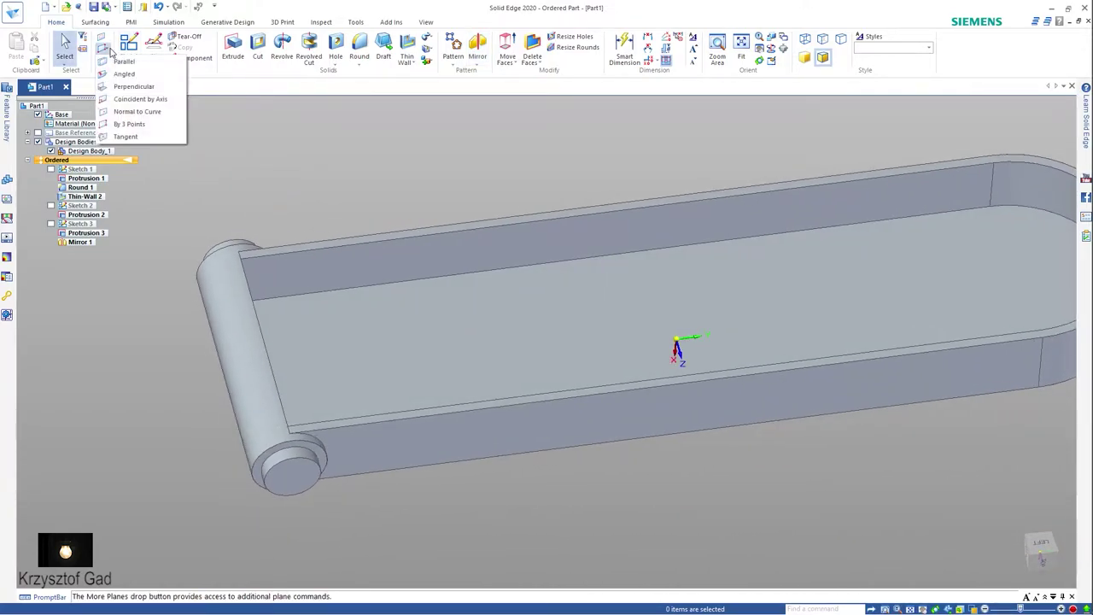
pyautogui.click(124, 66)
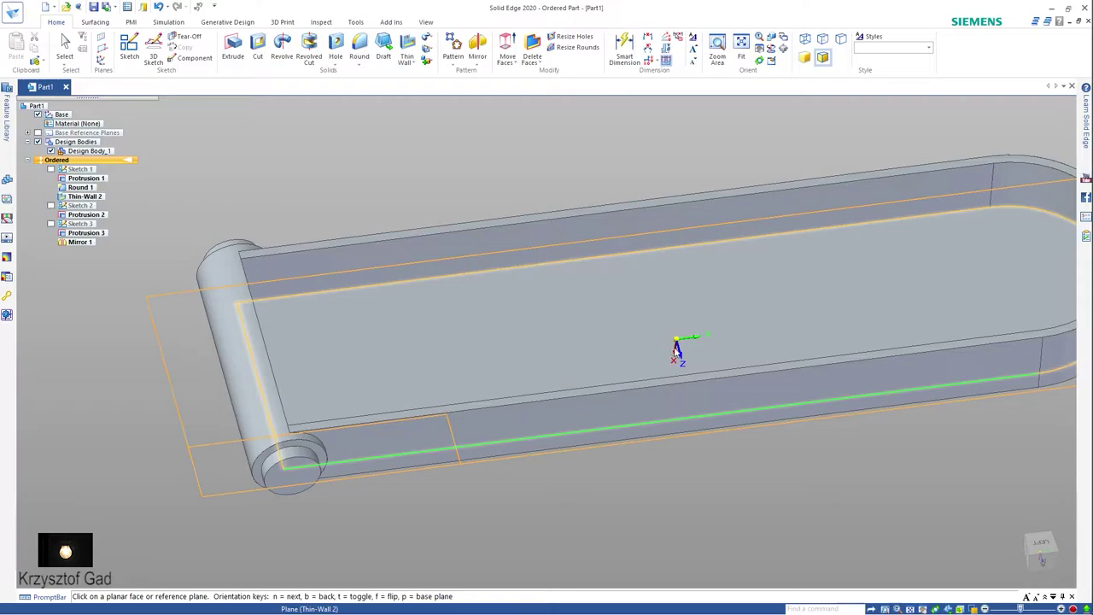
pyautogui.scroll(2, 687, 348)
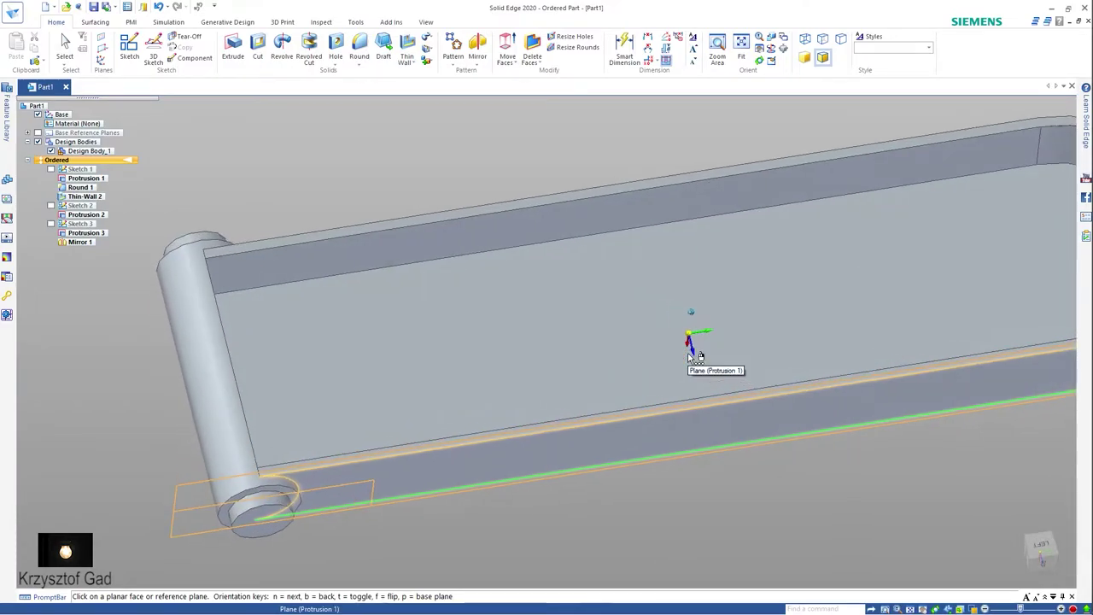
pyautogui.moveTo(724, 333); pyautogui.dragTo(665, 345, button='middle')
pyautogui.click(697, 350)
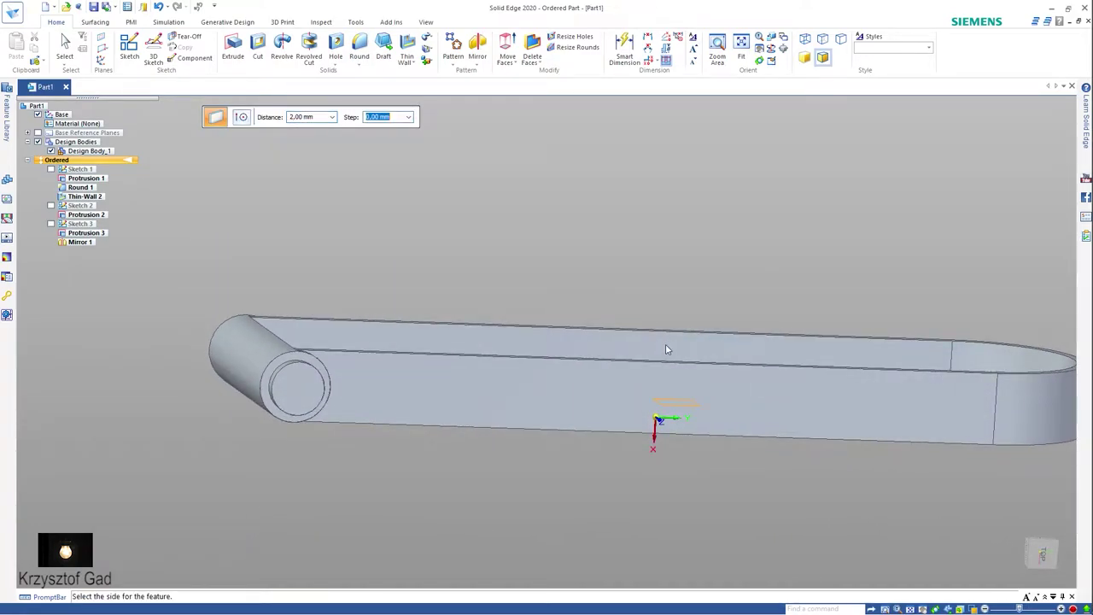
pyautogui.click(645, 278)
pyautogui.moveTo(646, 278); pyautogui.dragTo(575, 196, button='middle')
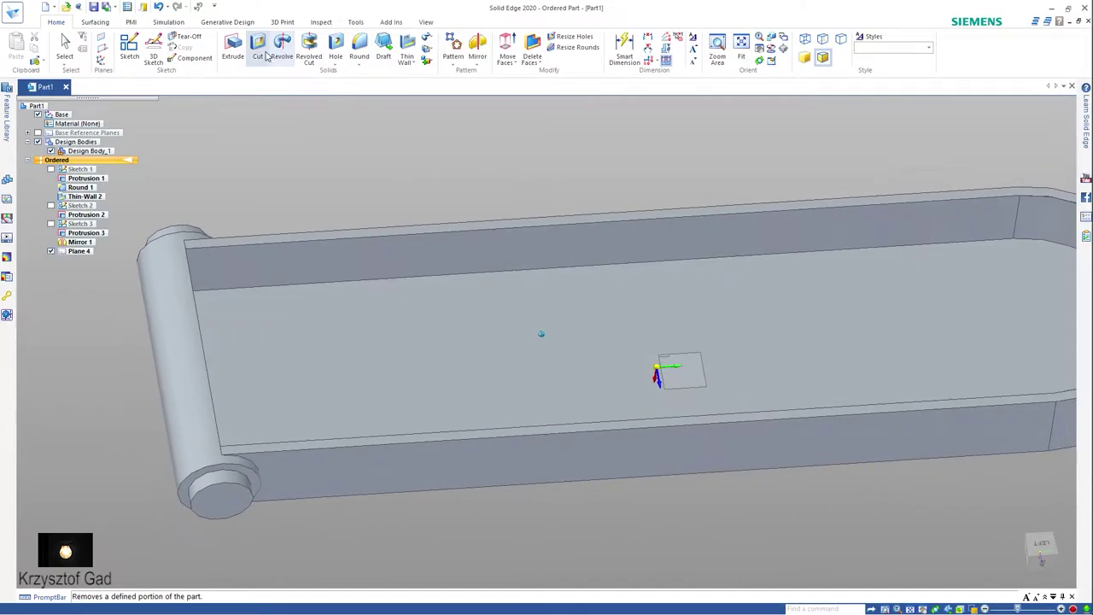
# On Plane 4, draw a 4 mm-high rectangle straddling the hinge cylinder and finish Sketch 4
pyautogui.click(130, 47)
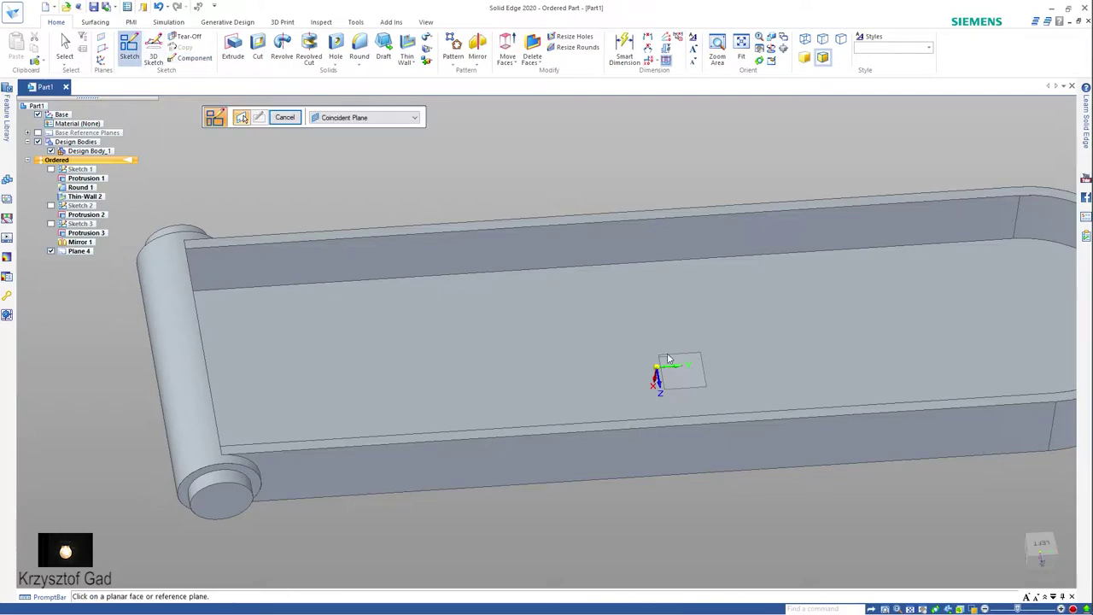
pyautogui.click(681, 367)
pyautogui.click(683, 360)
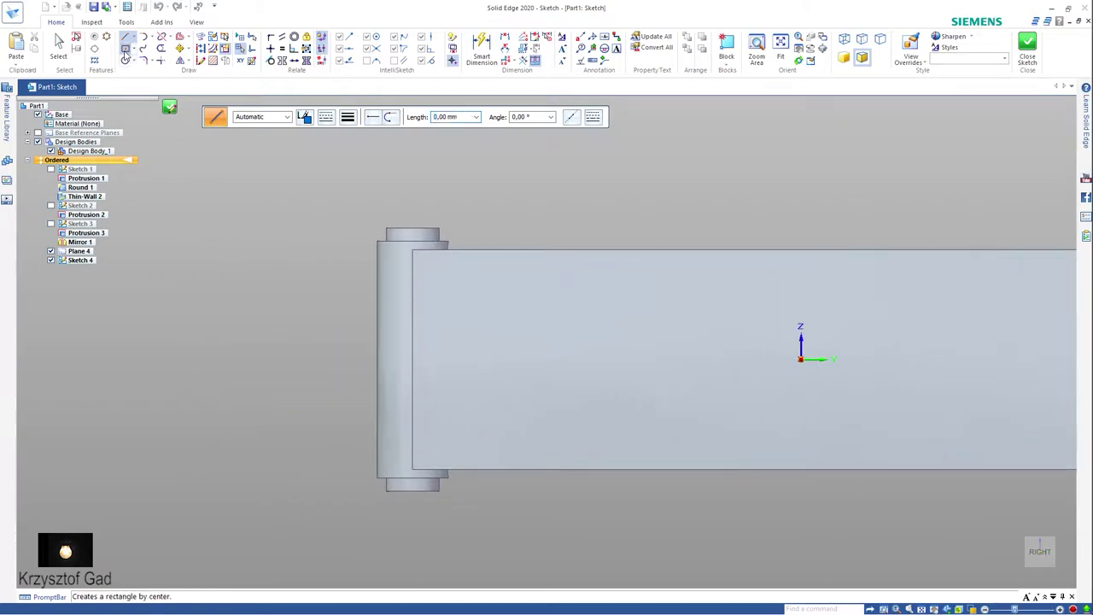
pyautogui.click(125, 49)
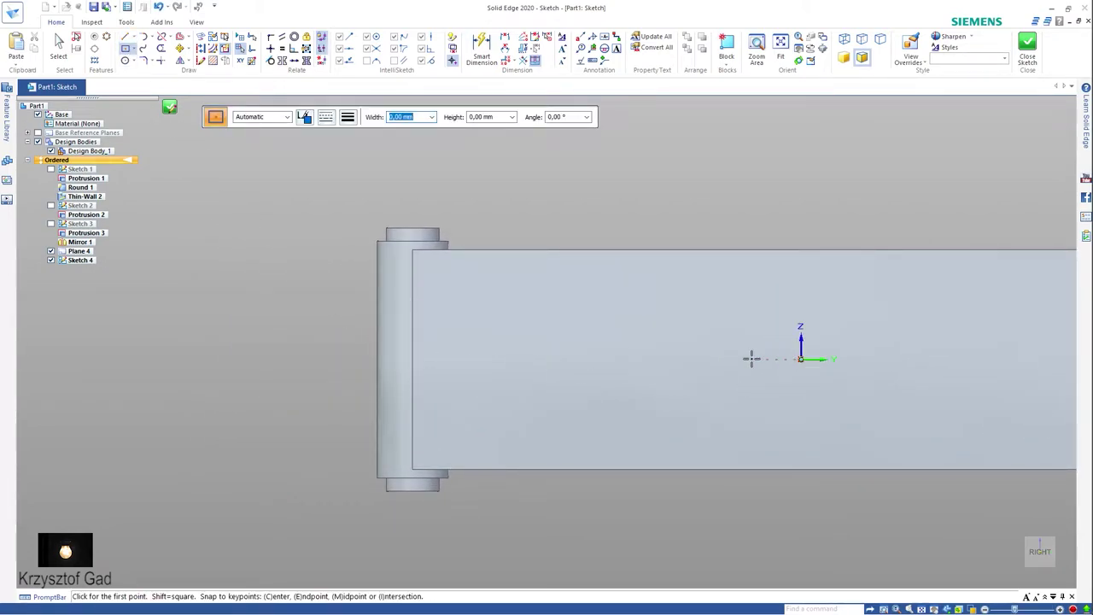
pyautogui.click(388, 359)
pyautogui.write('14,5')
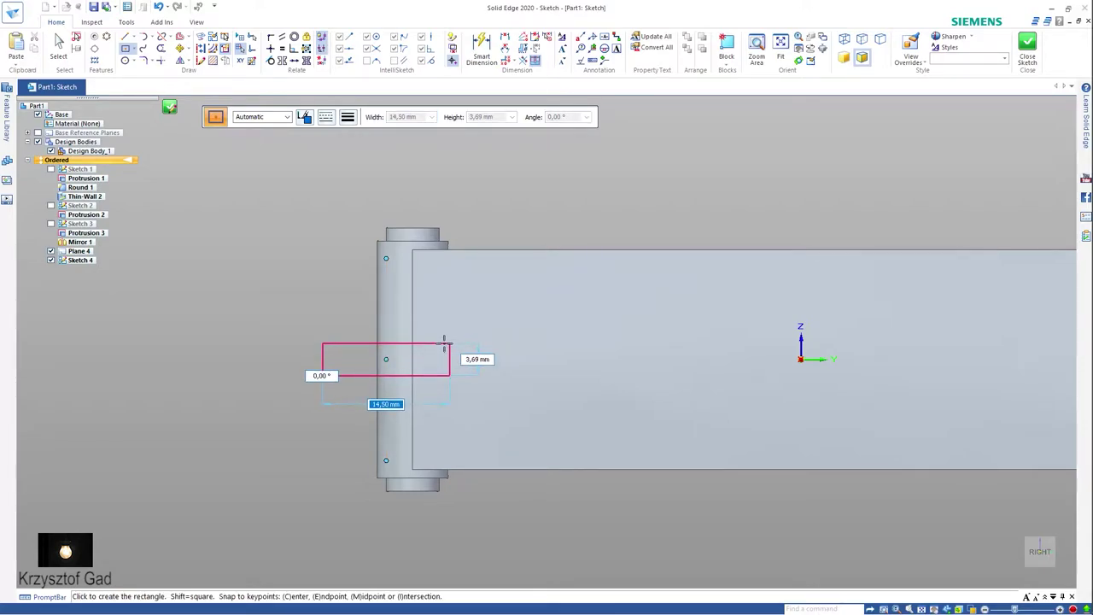
pyautogui.write('4')
pyautogui.press('Tab')
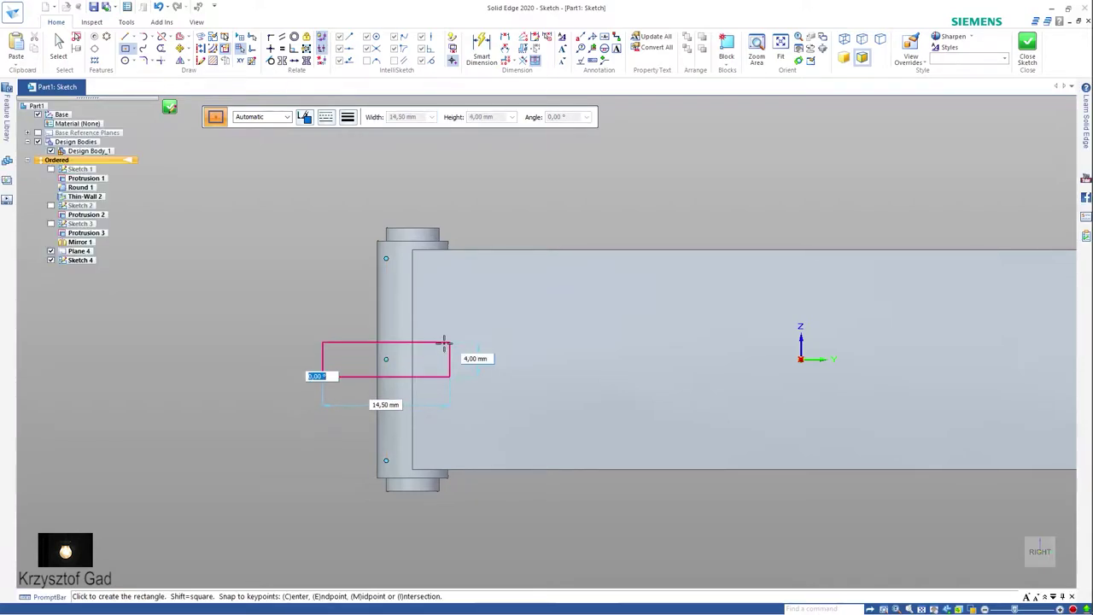
pyautogui.click(500, 207)
pyautogui.click(1027, 47)
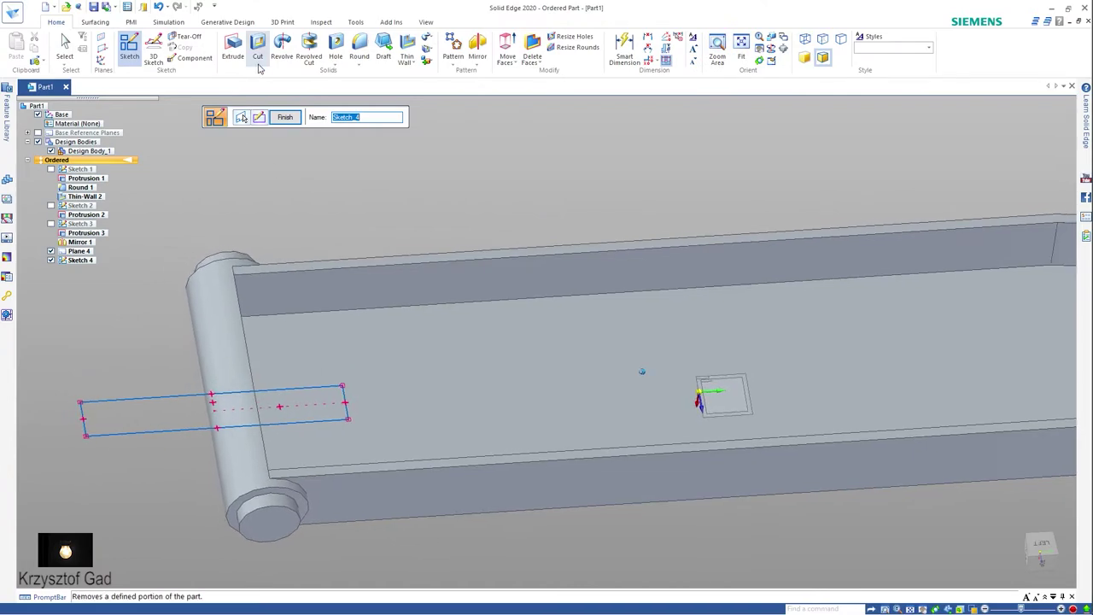
pyautogui.click(291, 117)
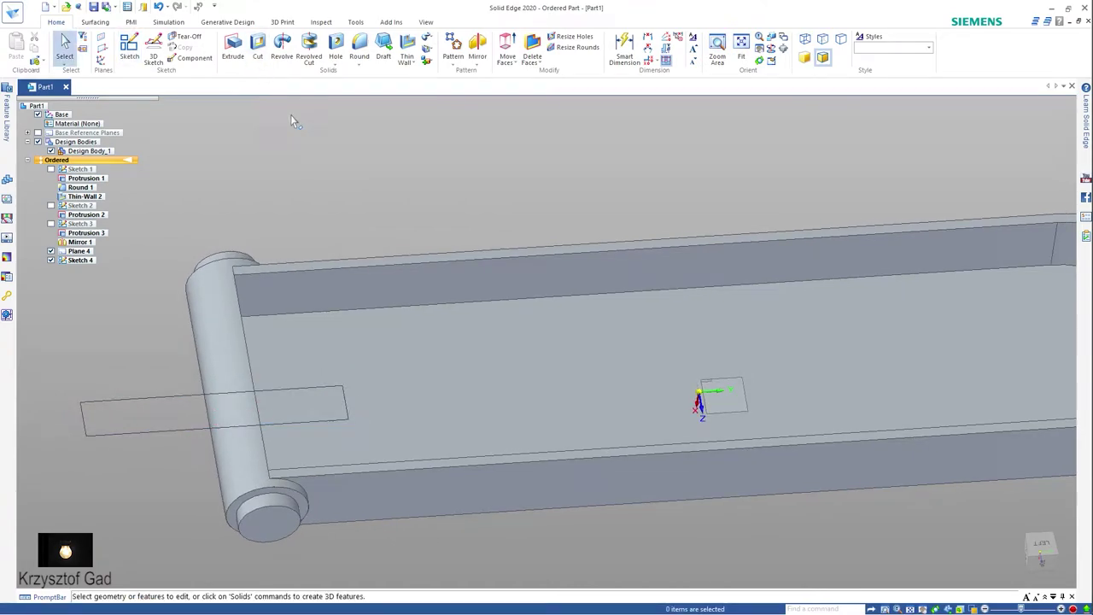
# Make a first cut from the Sketch 4 rectangle with a symmetric extent
pyautogui.click(257, 47)
pyautogui.click(132, 401)
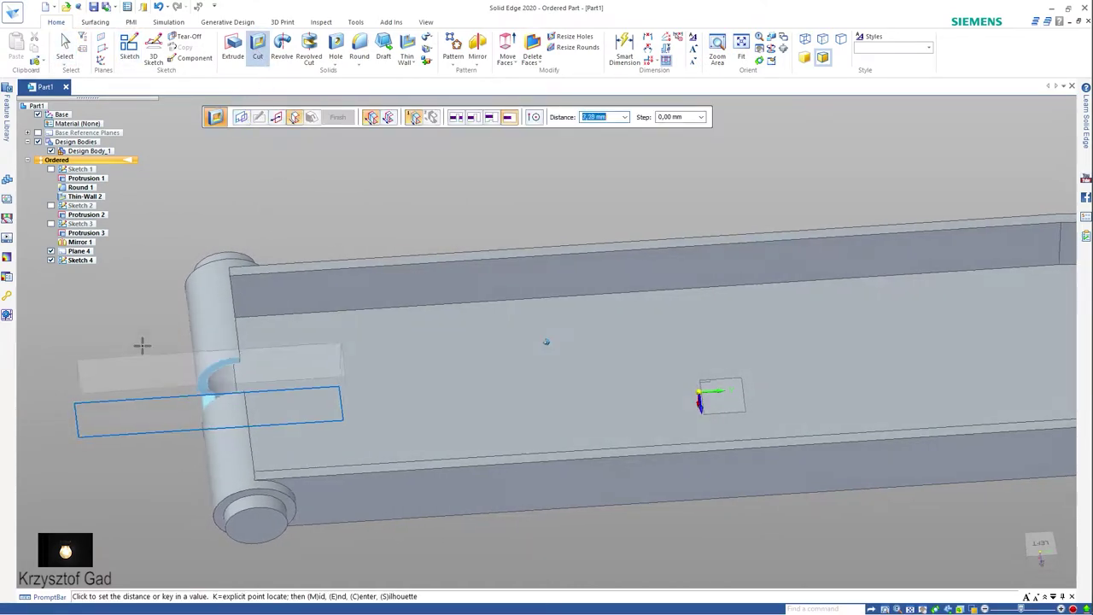
pyautogui.click(180, 275)
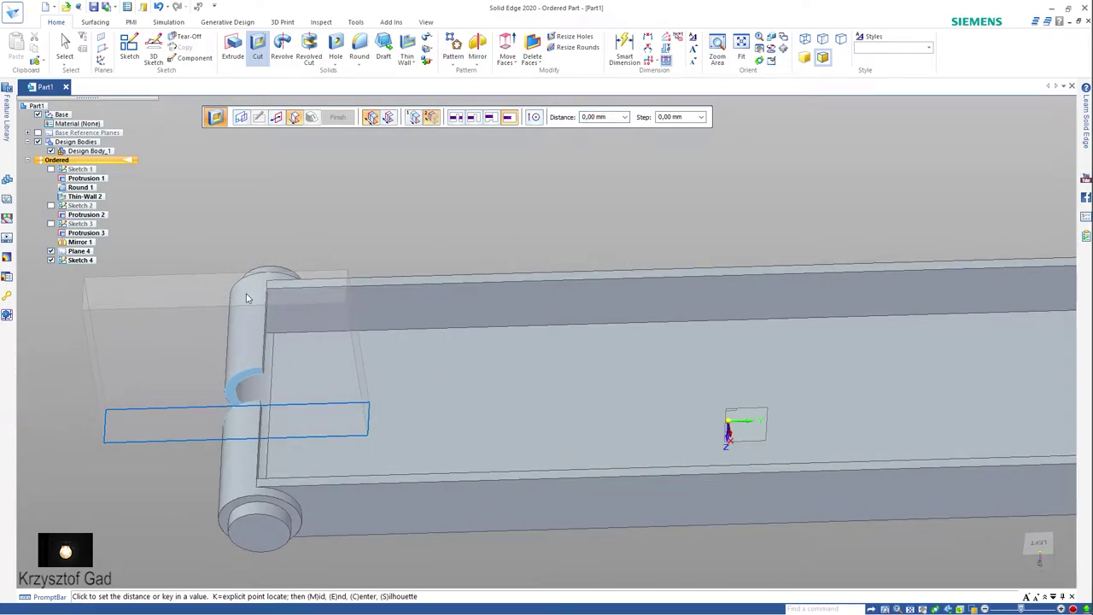
pyautogui.click(413, 119)
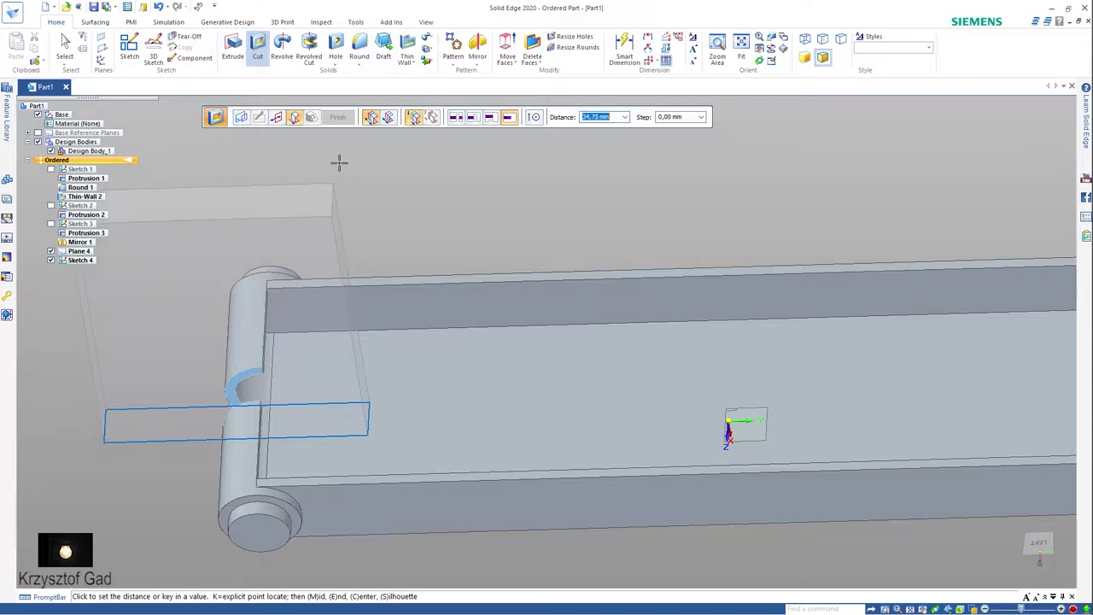
pyautogui.click(413, 120)
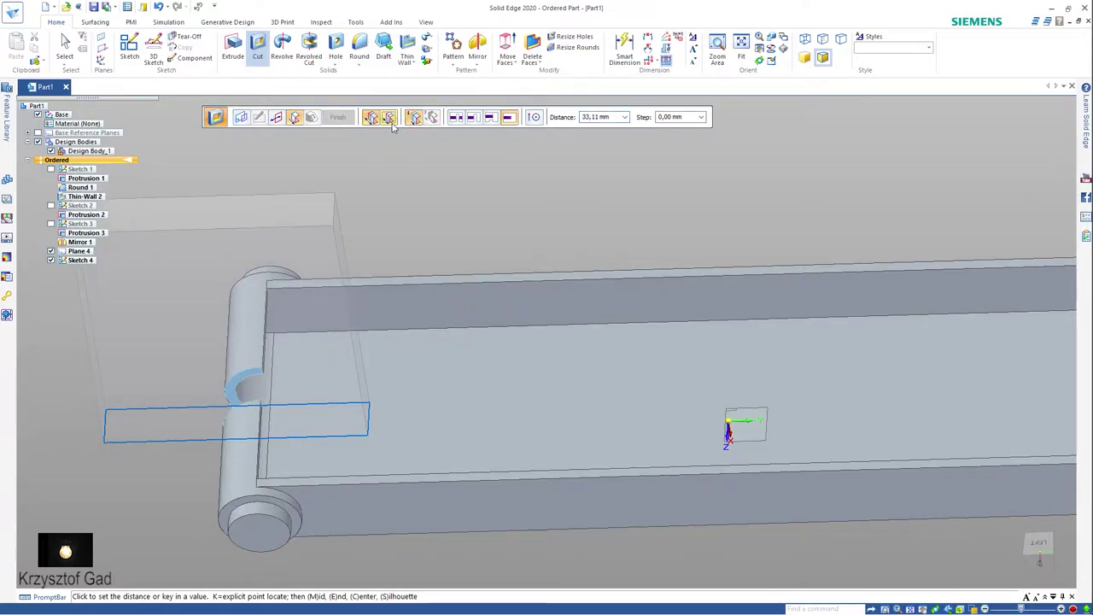
pyautogui.click(388, 119)
pyautogui.click(352, 141)
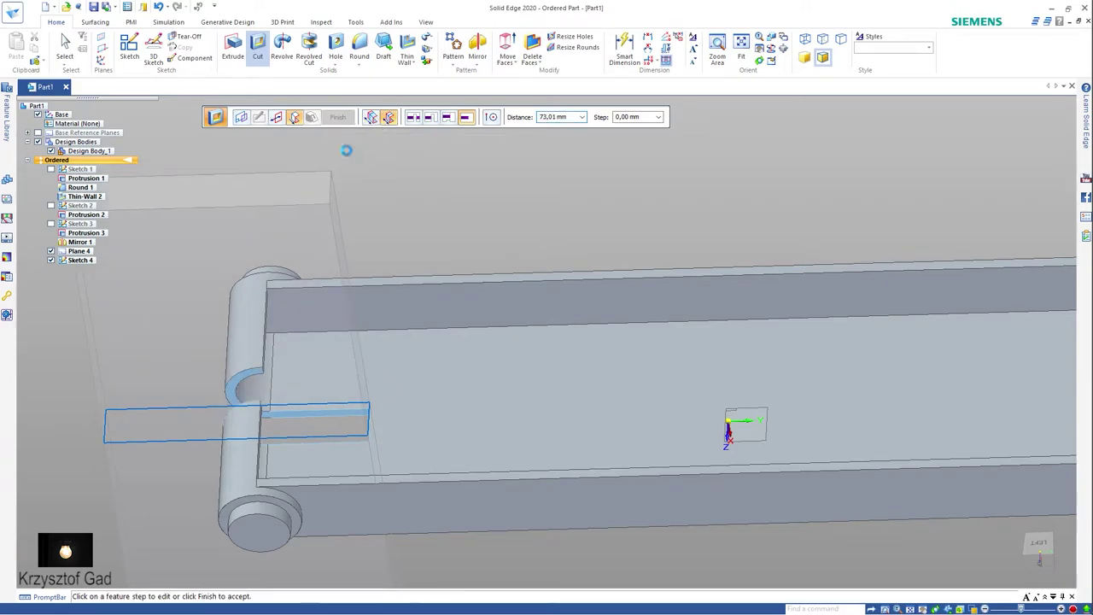
pyautogui.rightClick(325, 175)
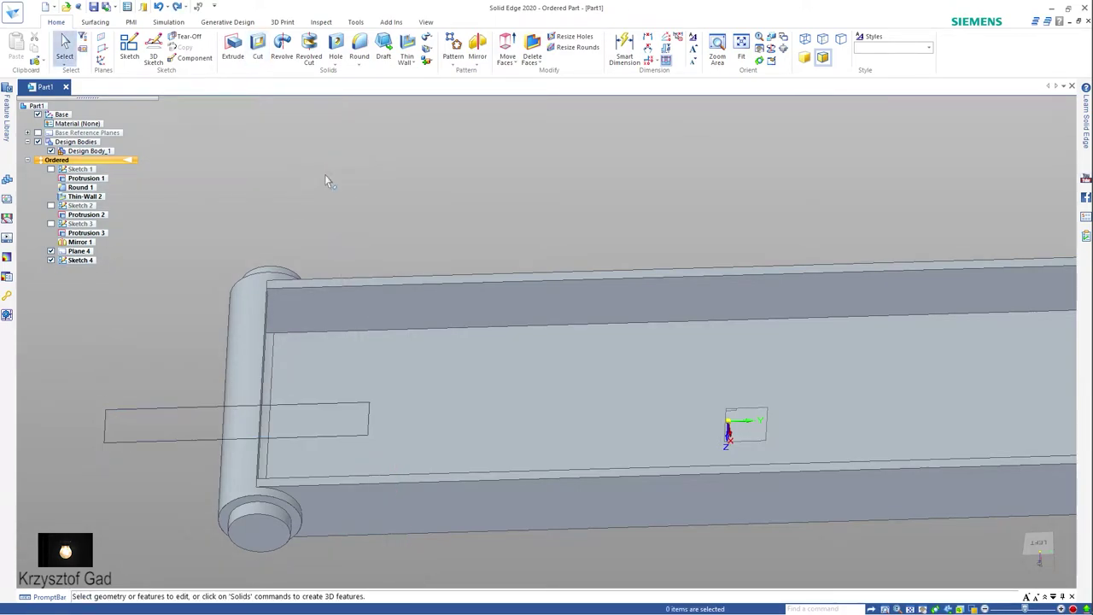
# Try another cut from the rectangle, dismiss the warning, then cancel it
pyautogui.click(256, 51)
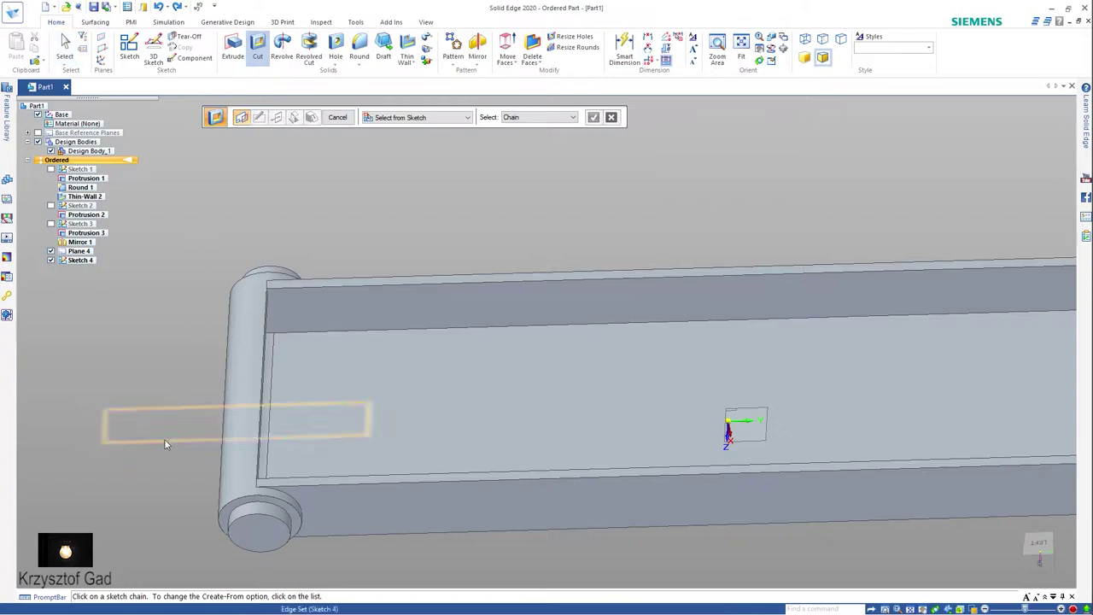
pyautogui.click(175, 414)
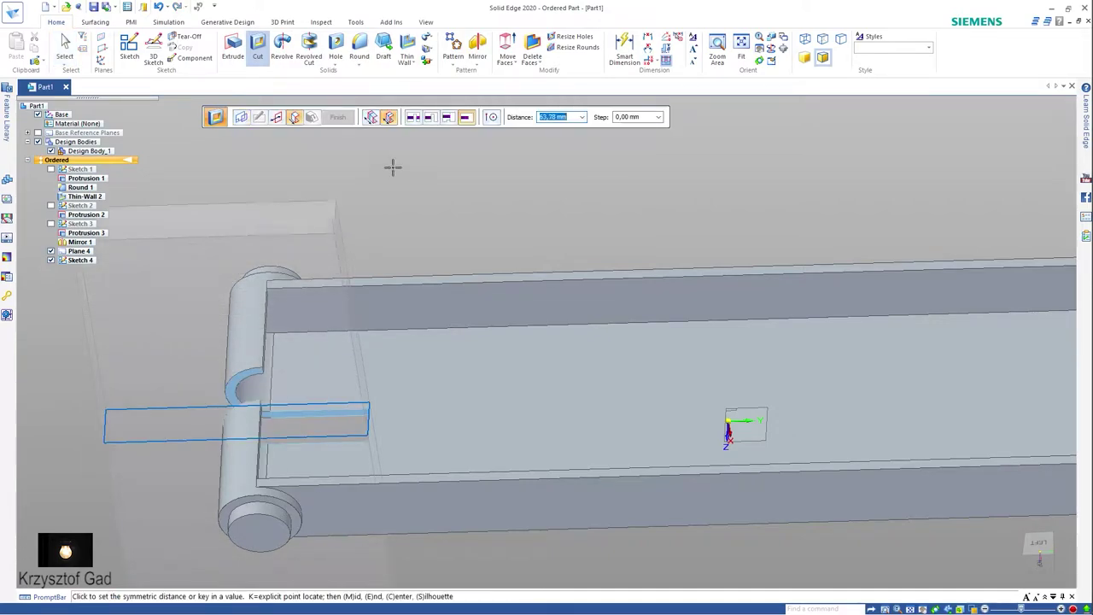
pyautogui.click(367, 118)
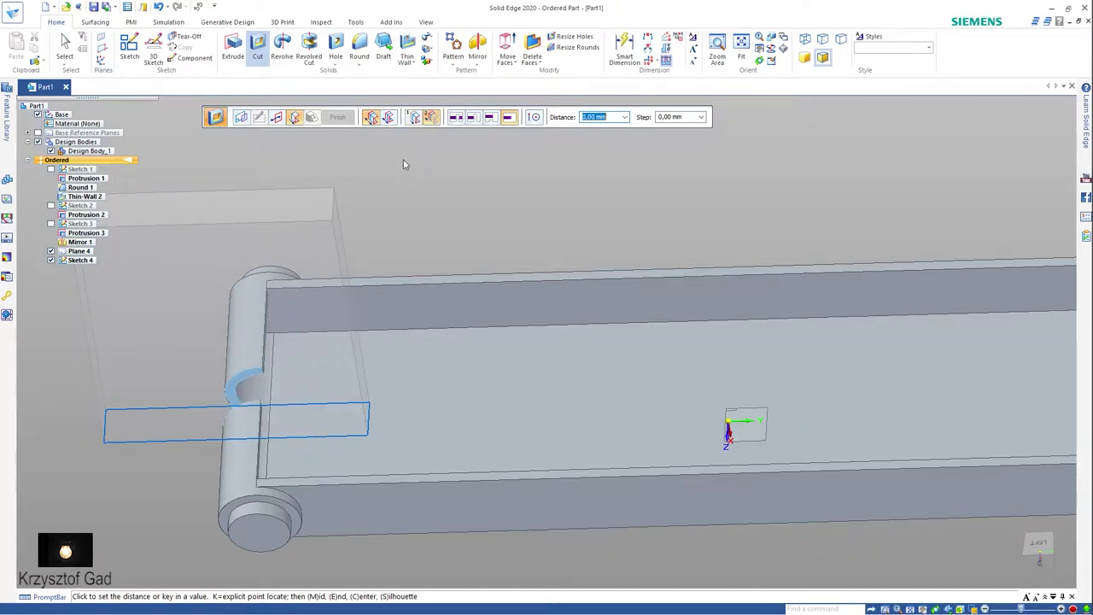
pyautogui.click(453, 117)
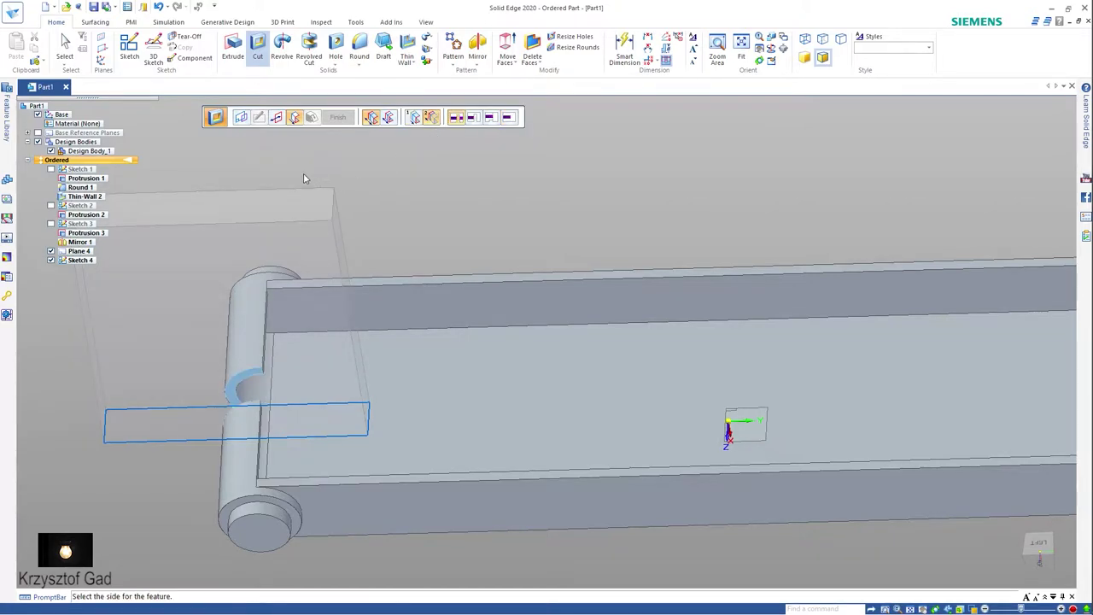
pyautogui.click(629, 339)
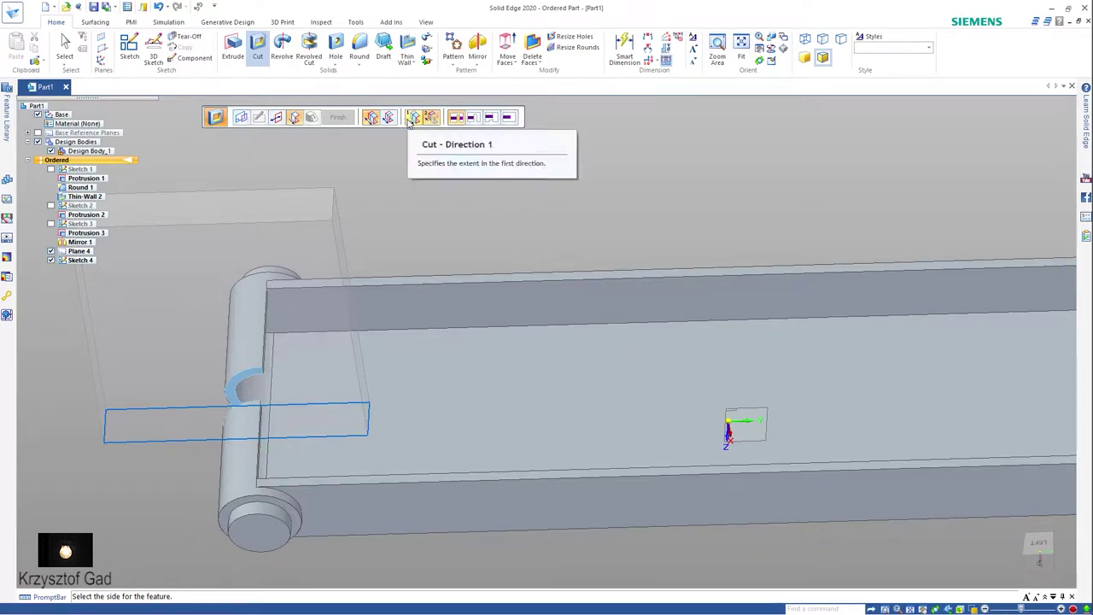
pyautogui.click(369, 119)
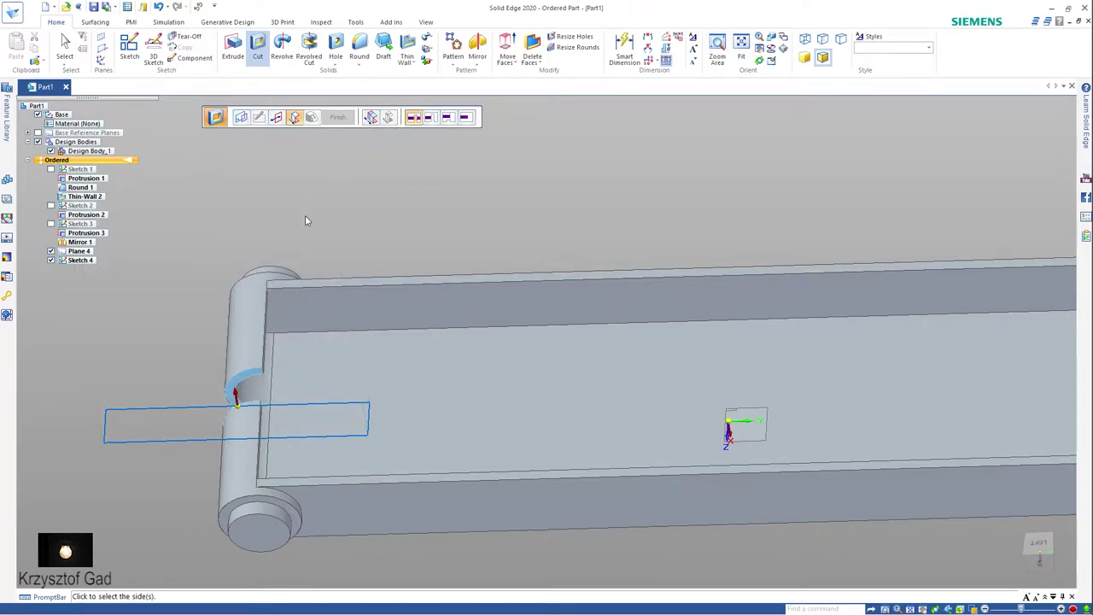
pyautogui.press('Escape')
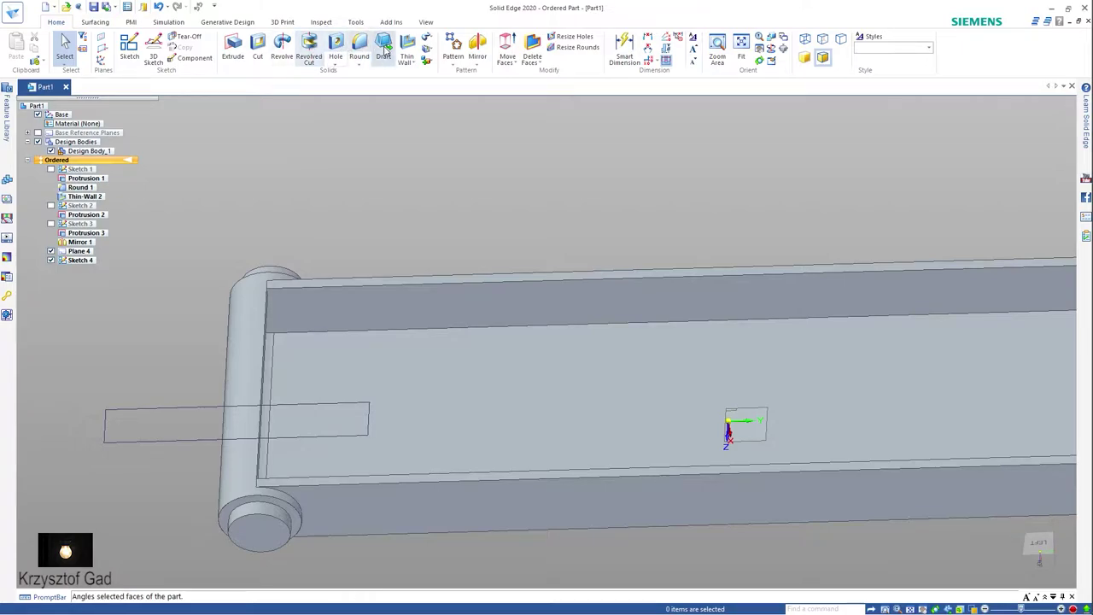
# Cut the slot through the hinge one-directionally from the rectangle, creating Cutout 2
pyautogui.click(257, 47)
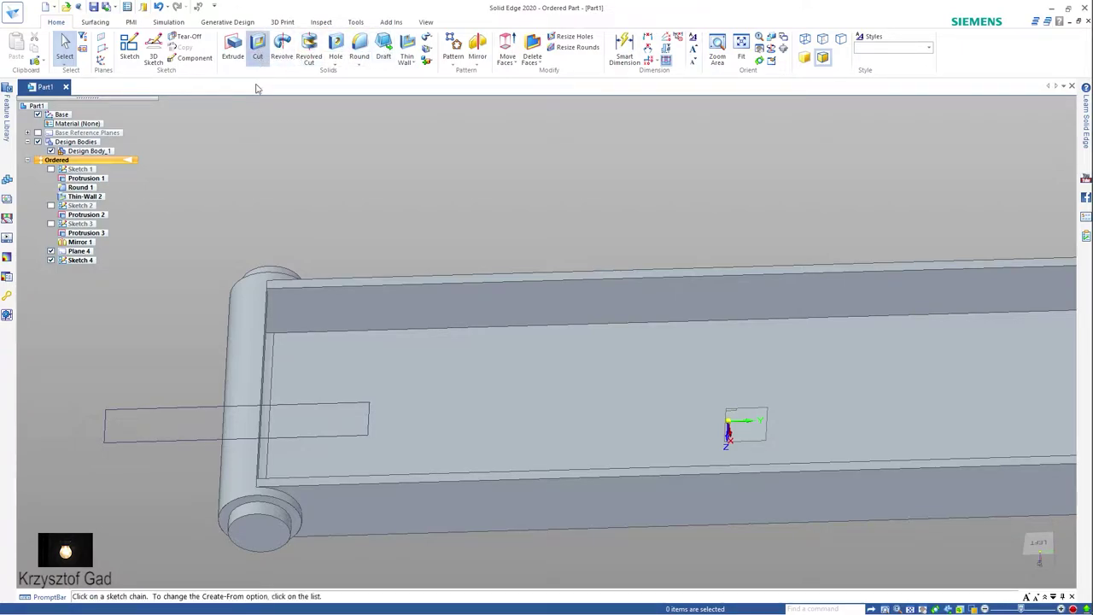
pyautogui.click(164, 410)
pyautogui.rightClick(213, 324)
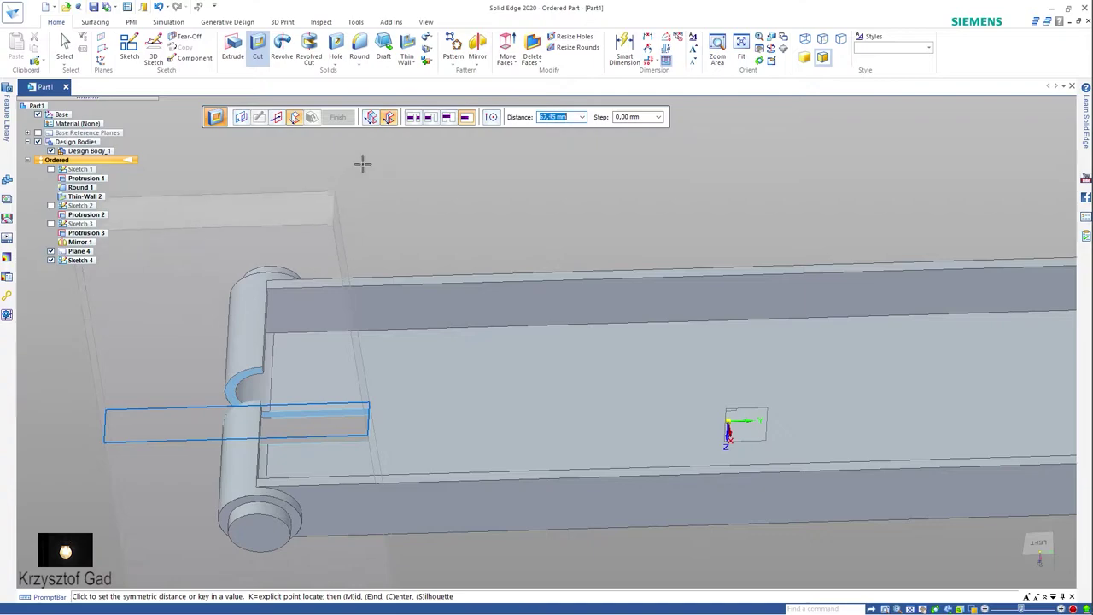
pyautogui.click(371, 117)
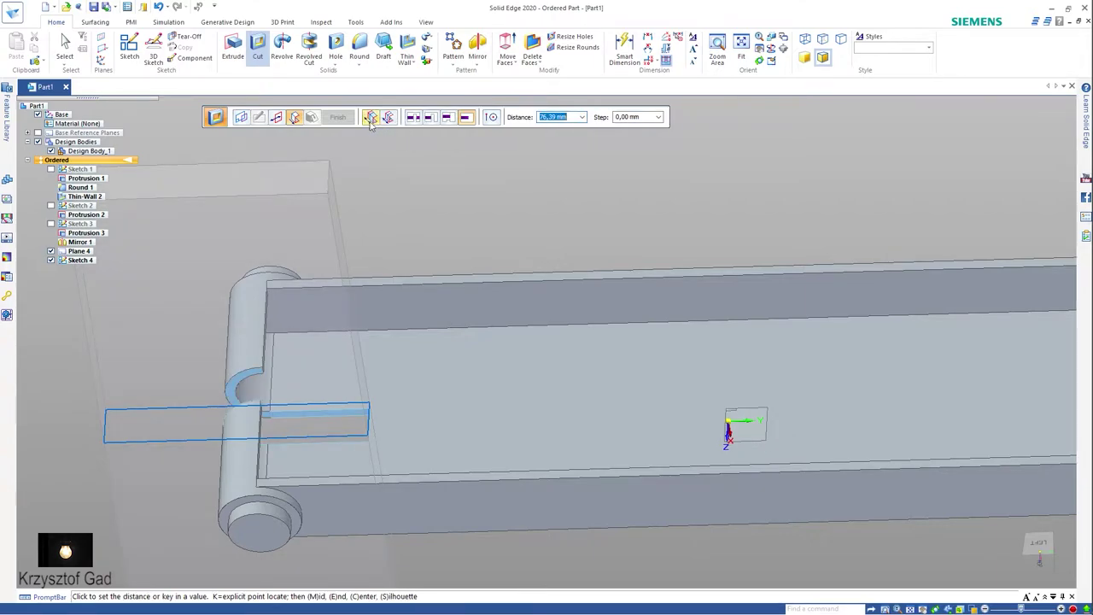
pyautogui.click(324, 176)
pyautogui.rightClick(449, 192)
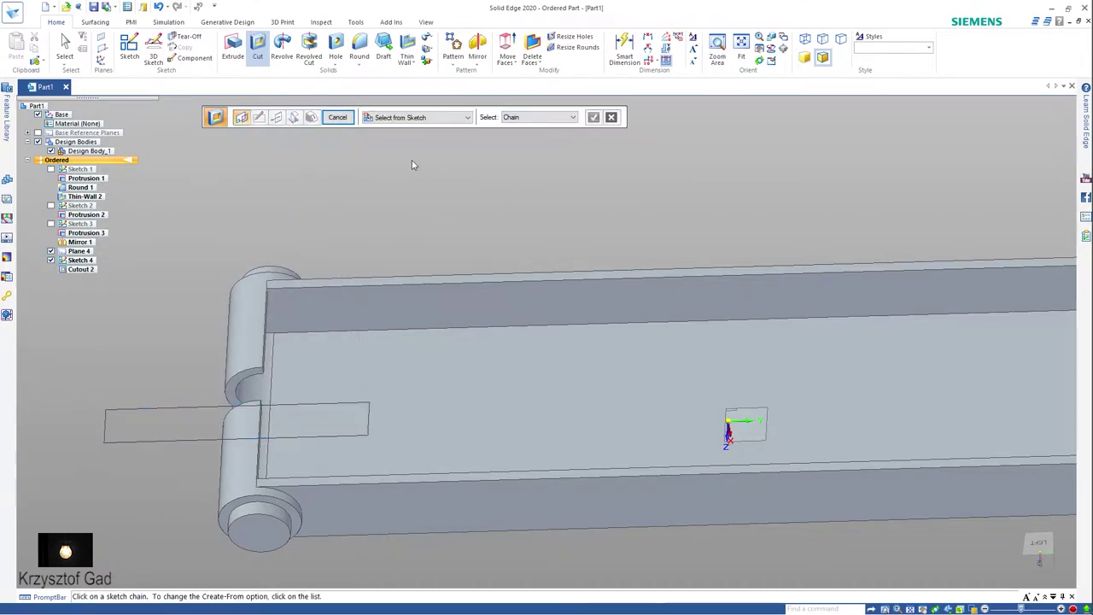
pyautogui.click(339, 119)
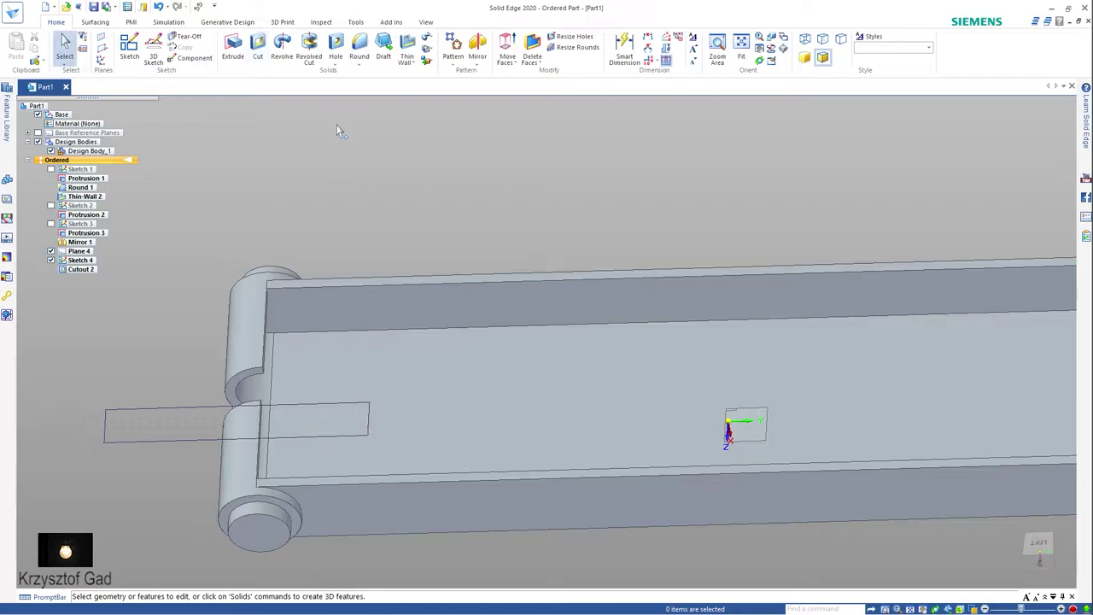
# Hide Sketch 4 and round the slot's vertical edge at 2 mm radius as Round 2
pyautogui.click(50, 260)
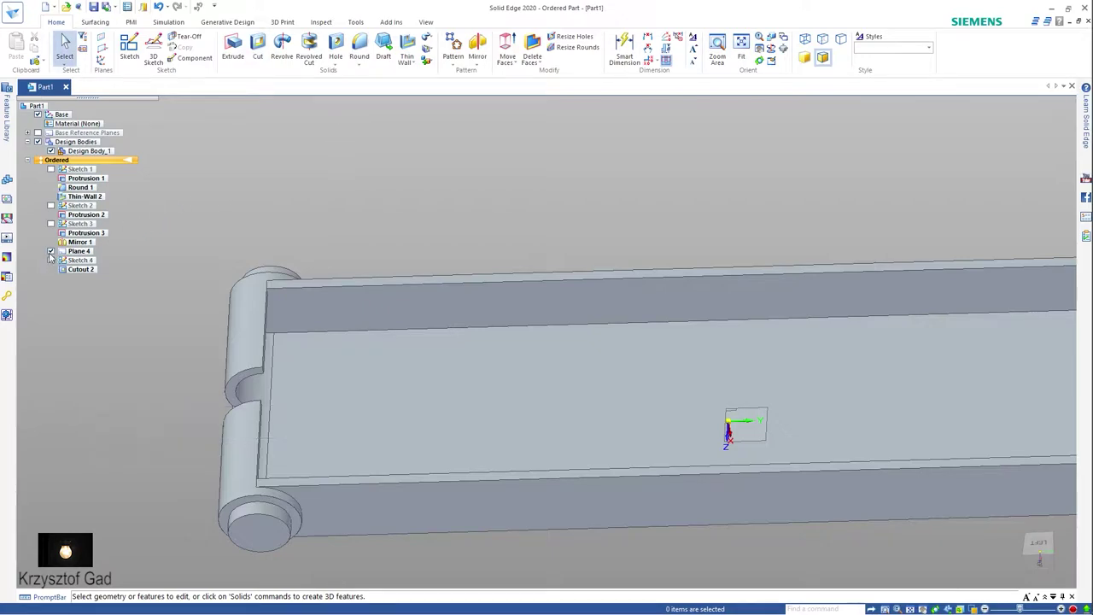
pyautogui.click(355, 44)
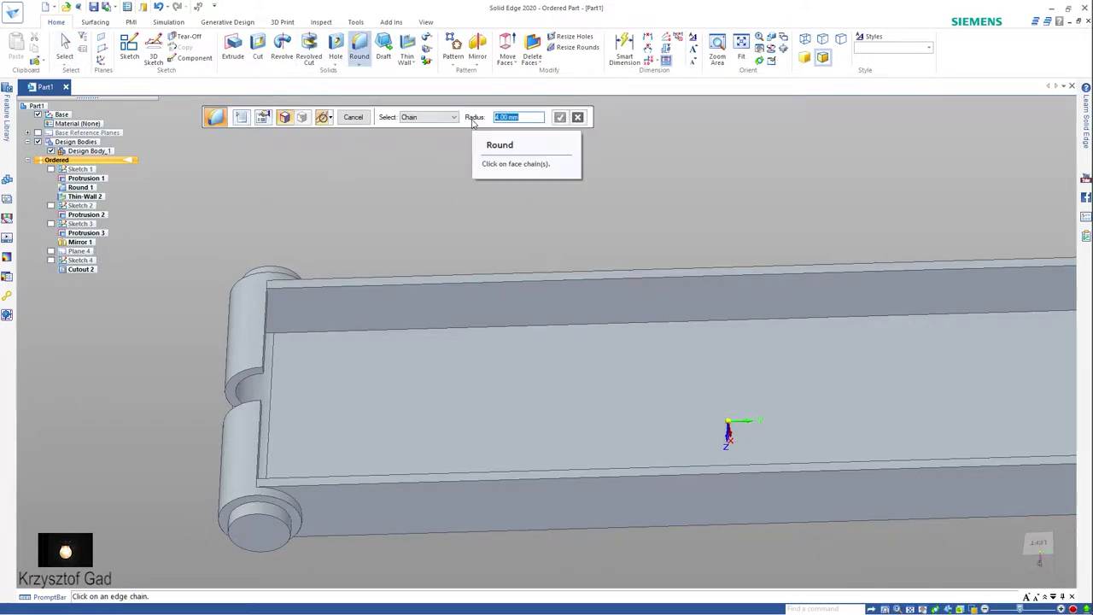
pyautogui.write('2')
pyautogui.scroll(3, 710, 339)
pyautogui.scroll(3, 433, 434)
pyautogui.scroll(1, 433, 434)
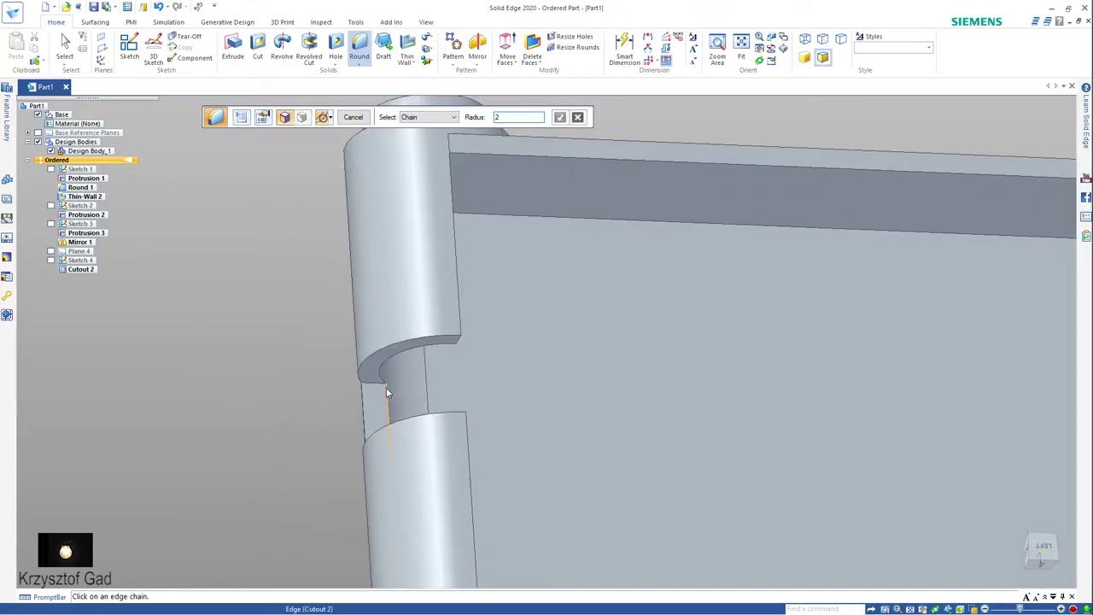
pyautogui.click(381, 387)
pyautogui.moveTo(381, 387); pyautogui.dragTo(377, 427, button='middle')
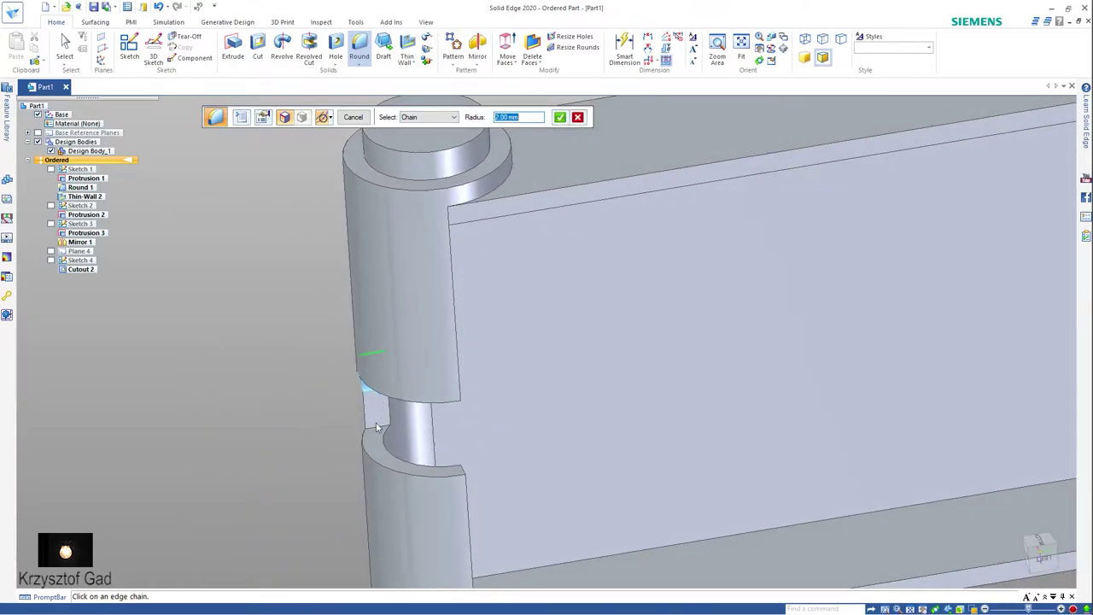
pyautogui.press('Return')
pyautogui.hotkey('ctrl', 'f')
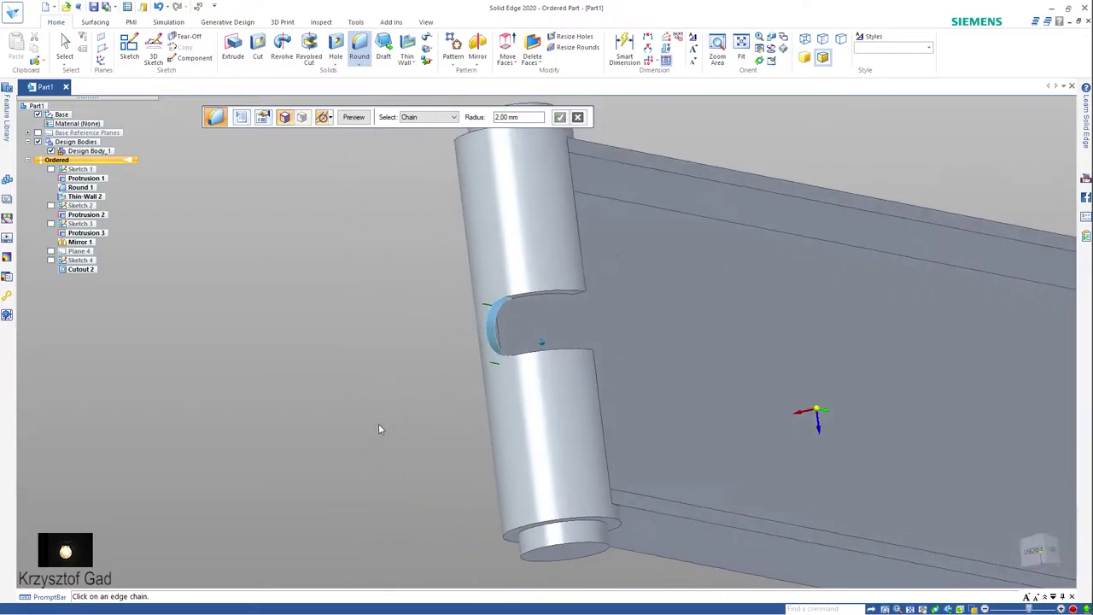
pyautogui.rightClick(372, 410)
pyautogui.moveTo(354, 310); pyautogui.dragTo(353, 120, button='middle')
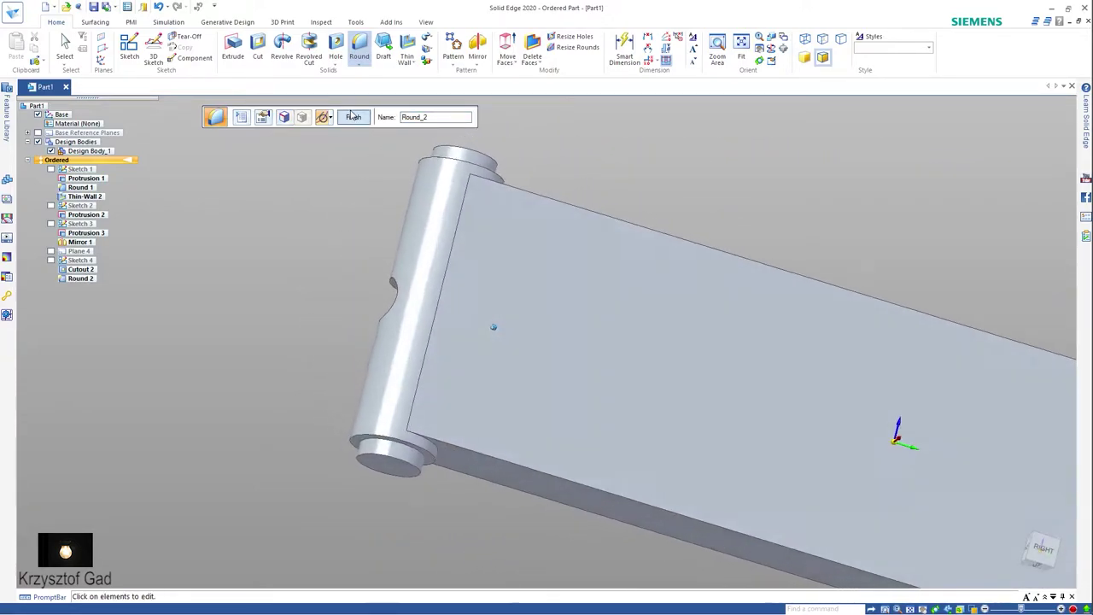
pyautogui.click(353, 120)
pyautogui.moveTo(305, 151); pyautogui.dragTo(41, 120, button='middle')
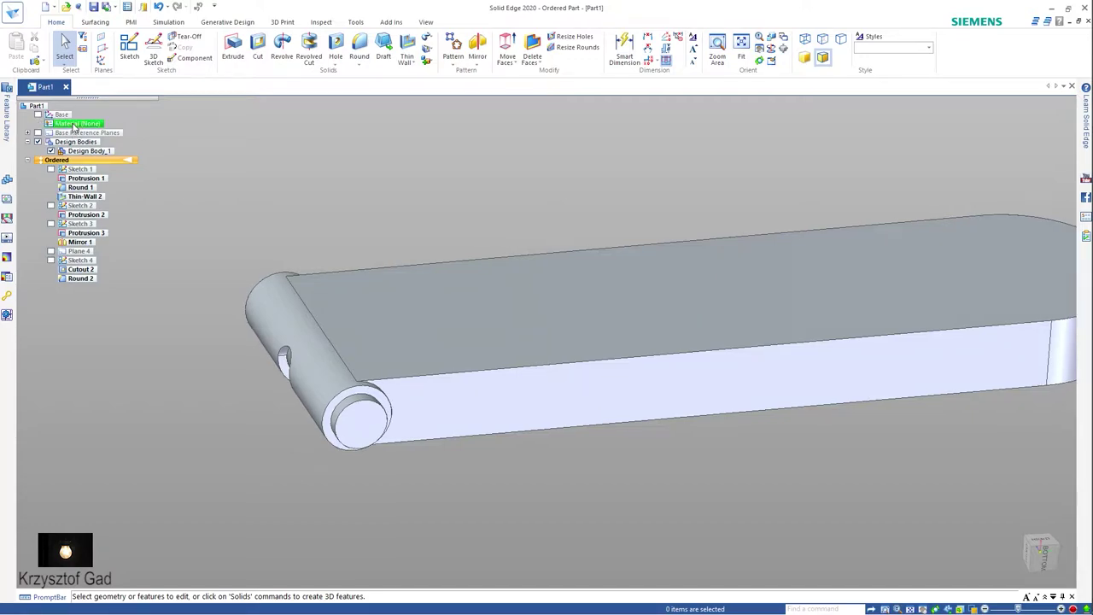
# Assign Plastic ABS material so the part turns red, then show the new-document options
pyautogui.rightClick(74, 127)
pyautogui.click(102, 142)
pyautogui.moveTo(119, 282); pyautogui.dragTo(164, 326, button='middle')
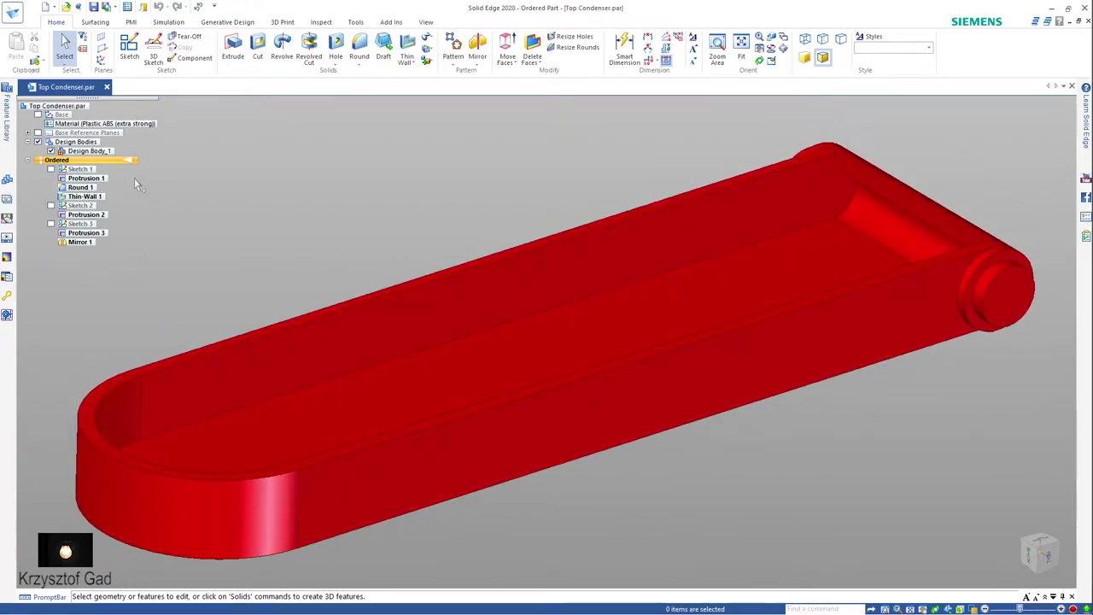
pyautogui.click(10, 17)
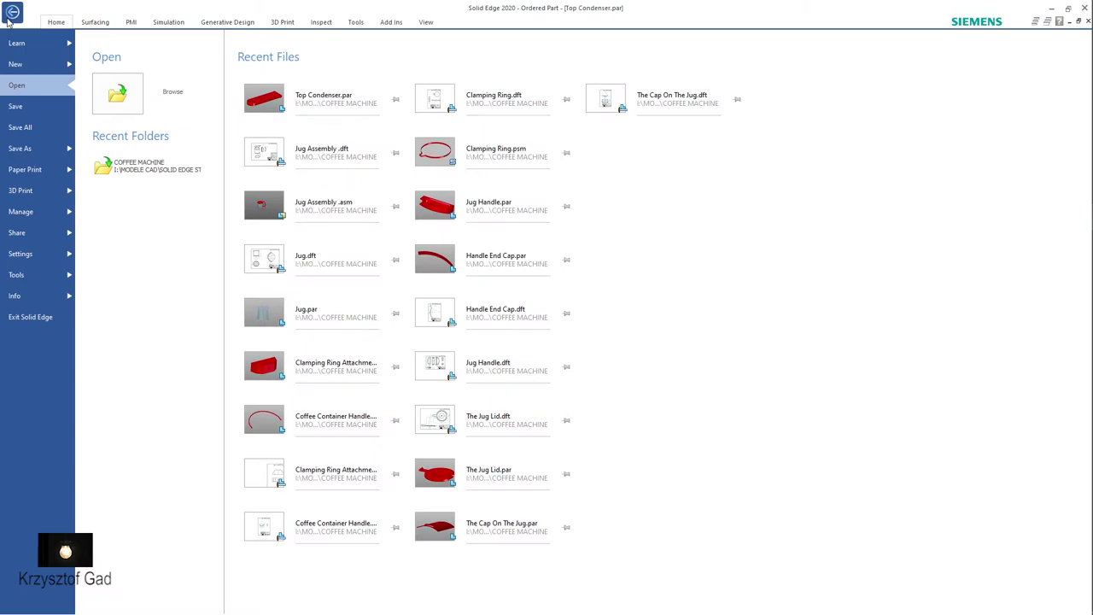
pyautogui.click(19, 69)
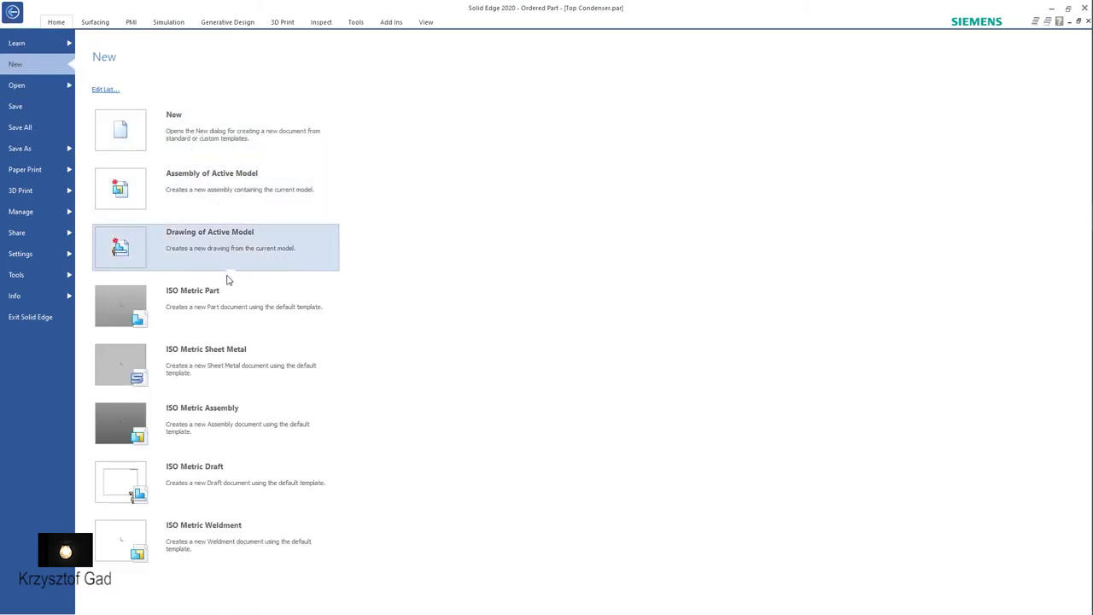
# Create a new ISO Metric Part in ordered modelling mode
pyautogui.click(225, 304)
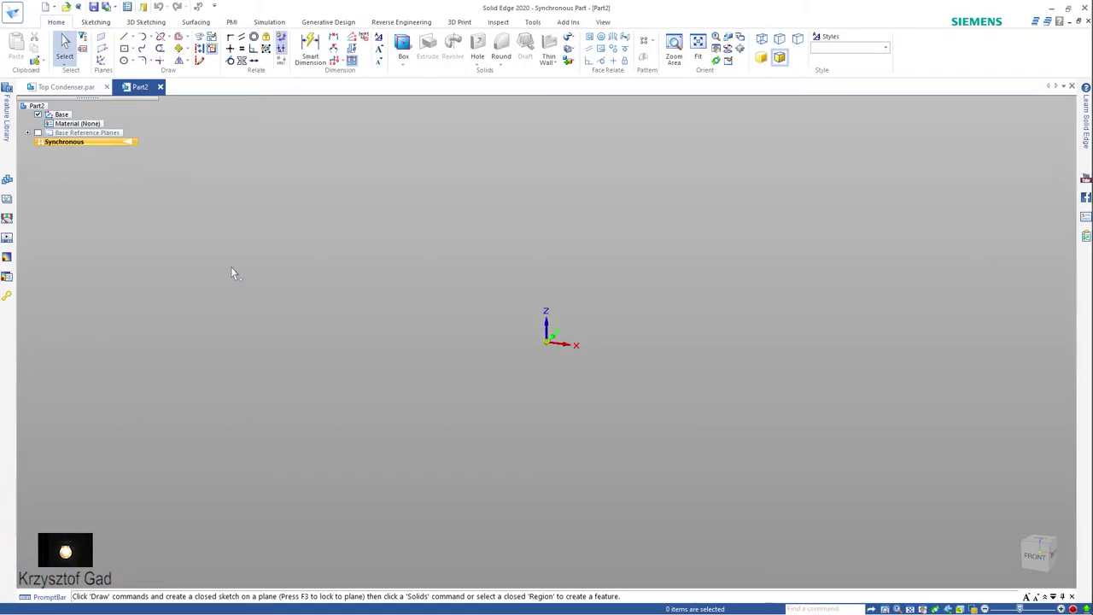
pyautogui.rightClick(232, 268)
pyautogui.click(269, 450)
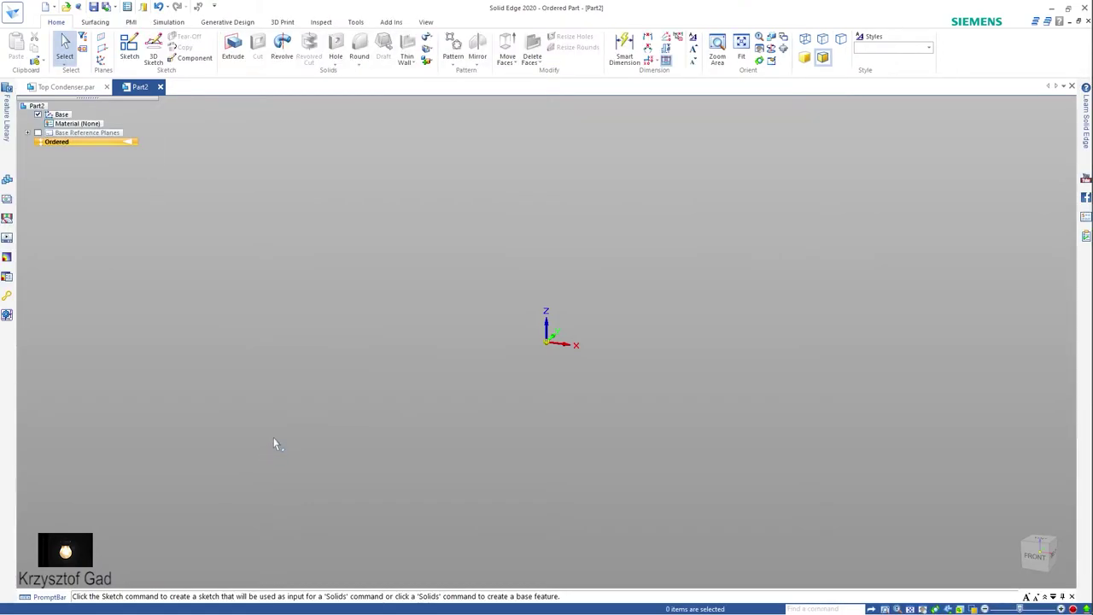
# On a base reference plane, sketch a 91.5 × 23 mm rectangle from near the origin
pyautogui.click(130, 49)
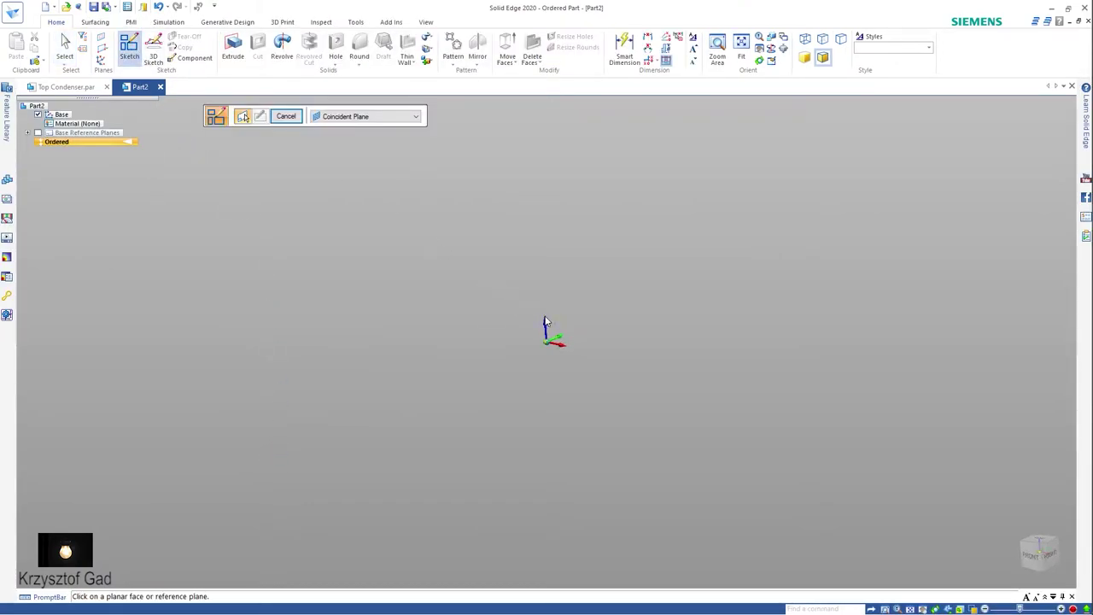
pyautogui.click(555, 321)
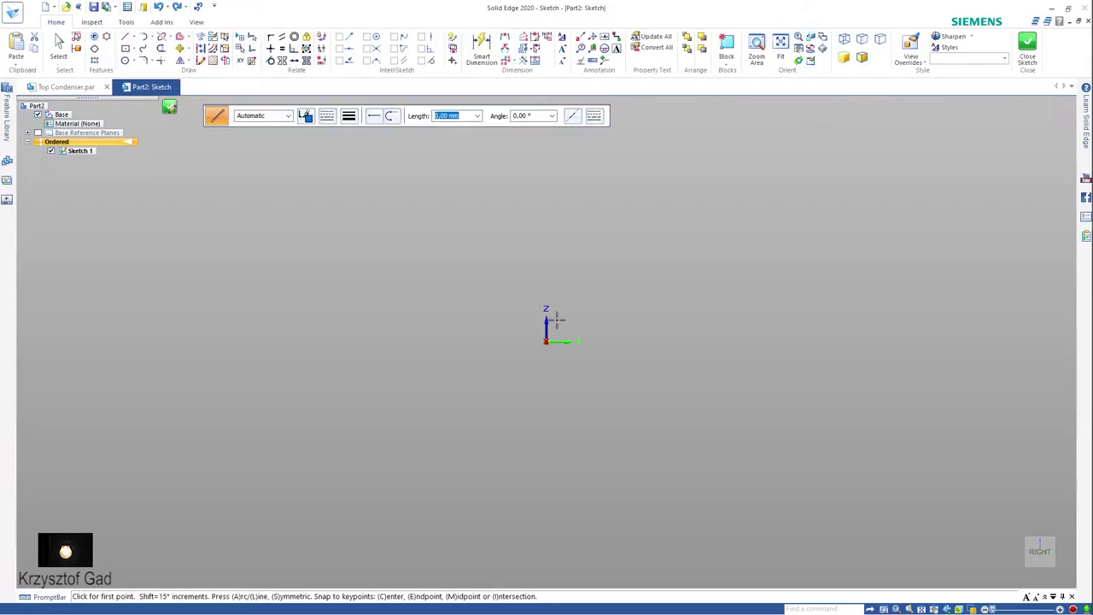
pyautogui.rightClick(556, 320)
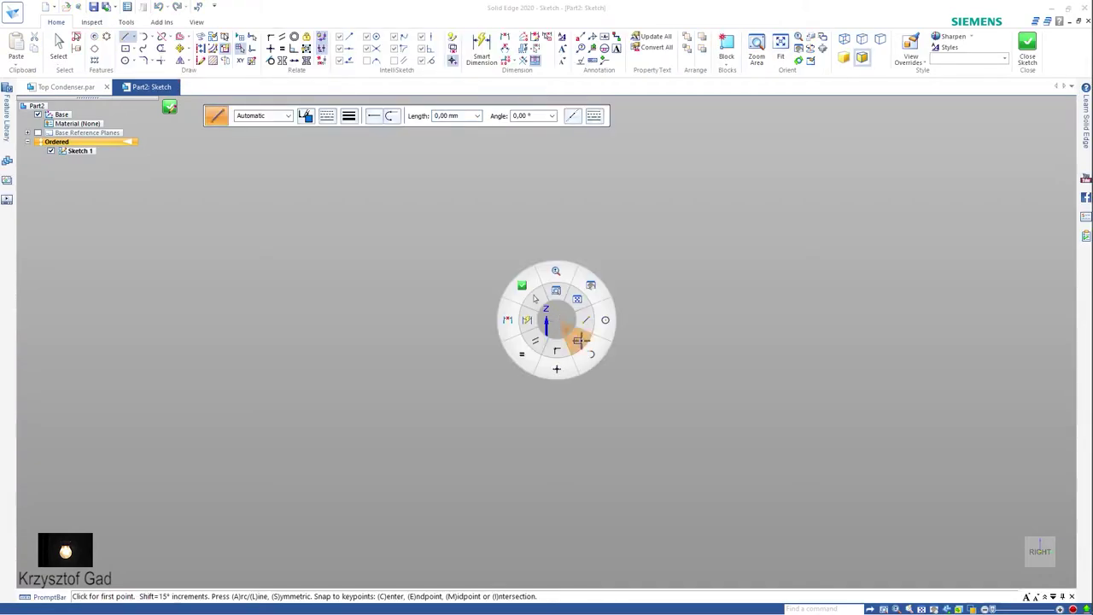
pyautogui.click(580, 340)
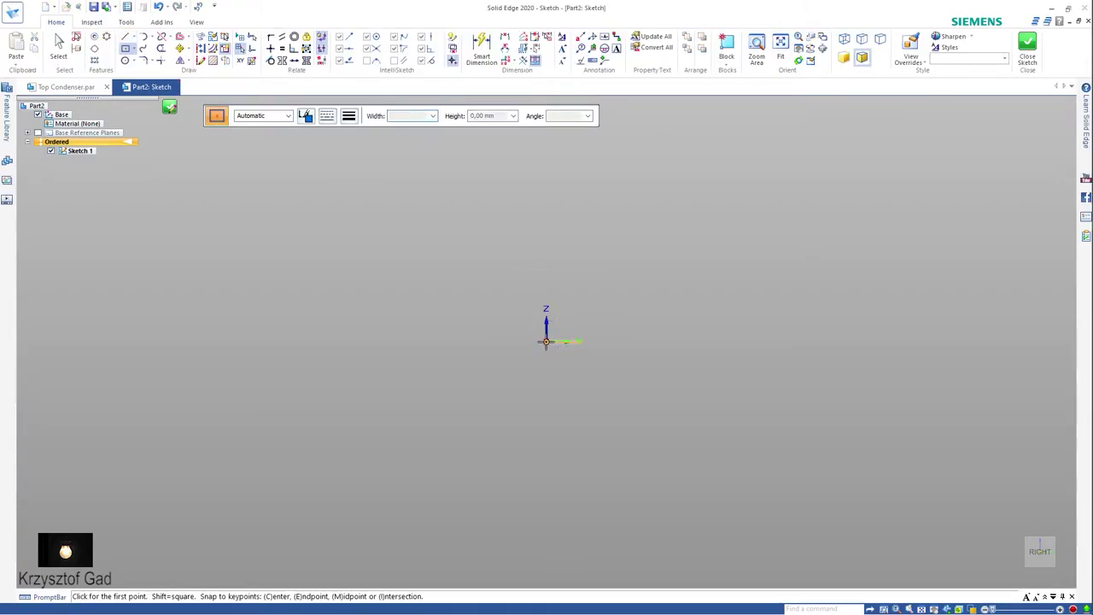
pyautogui.click(439, 377)
pyautogui.write('91,50')
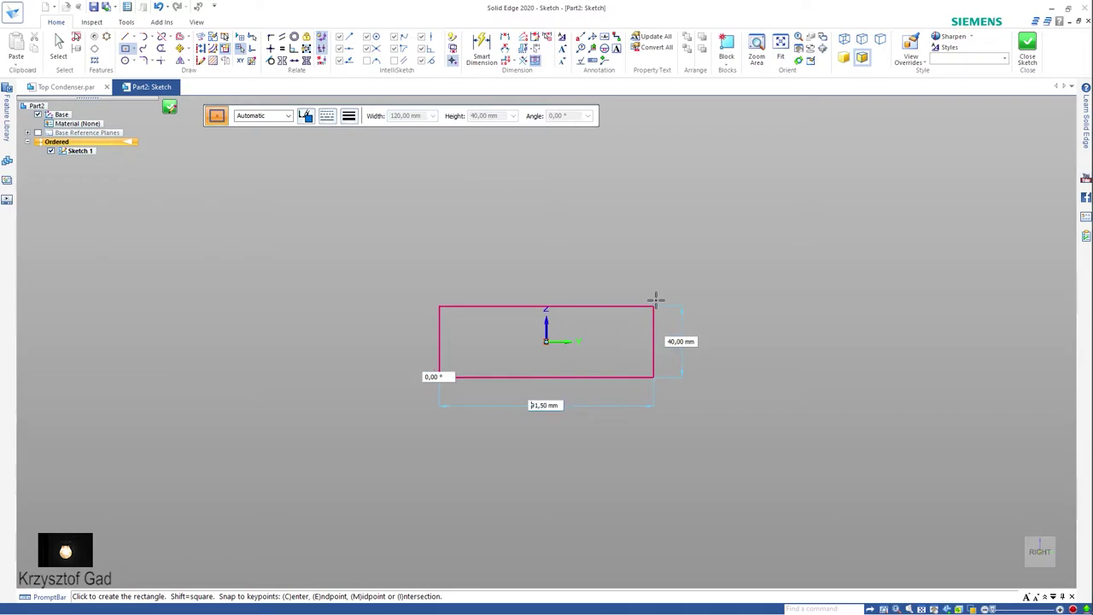
pyautogui.press('Tab')
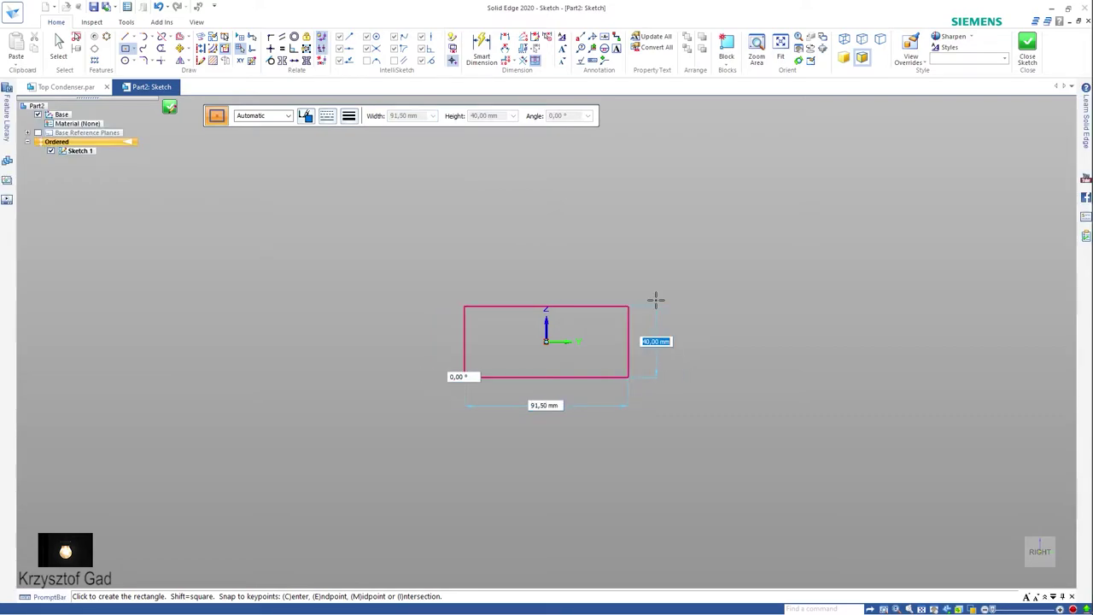
pyautogui.write('23')
pyautogui.press('Return')
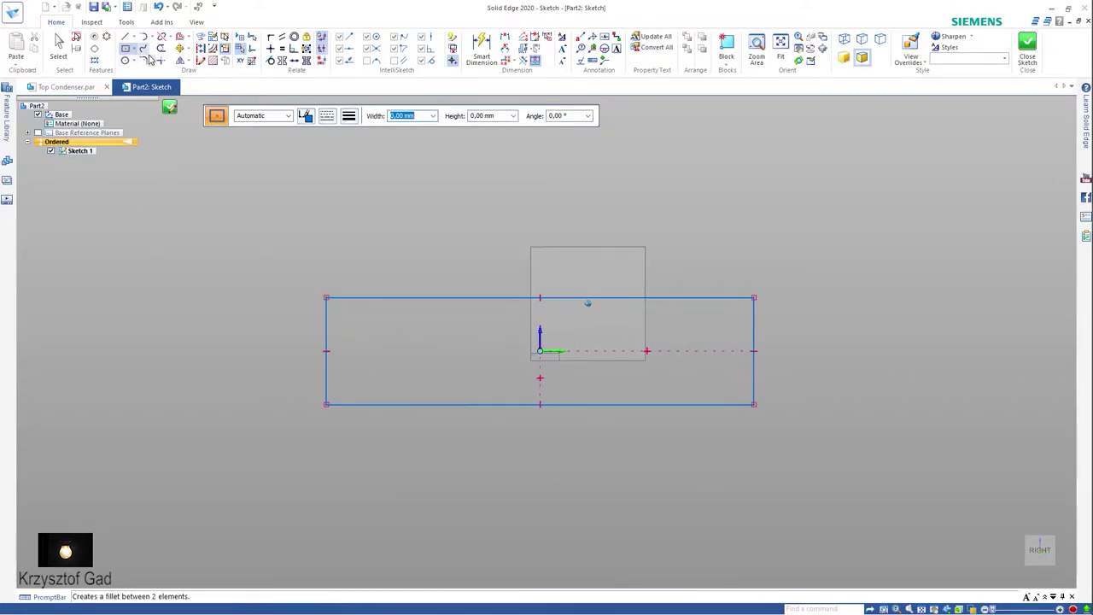
# Fillet both right corners at 11.5 mm, make the right line construction, and close the sketch
pyautogui.click(146, 60)
pyautogui.write('11.50')
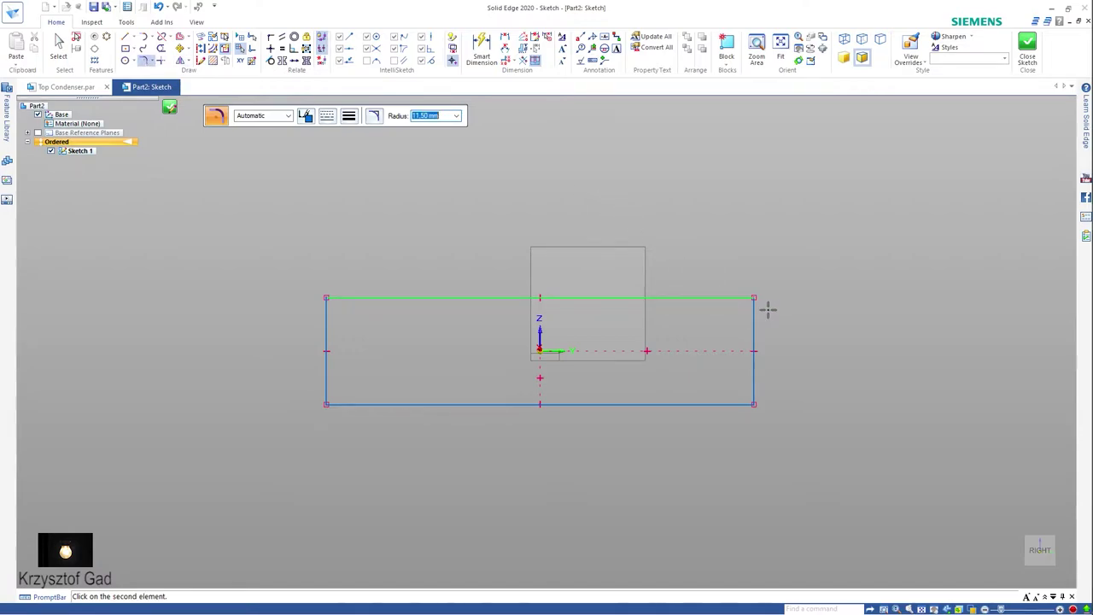
pyautogui.click(755, 319)
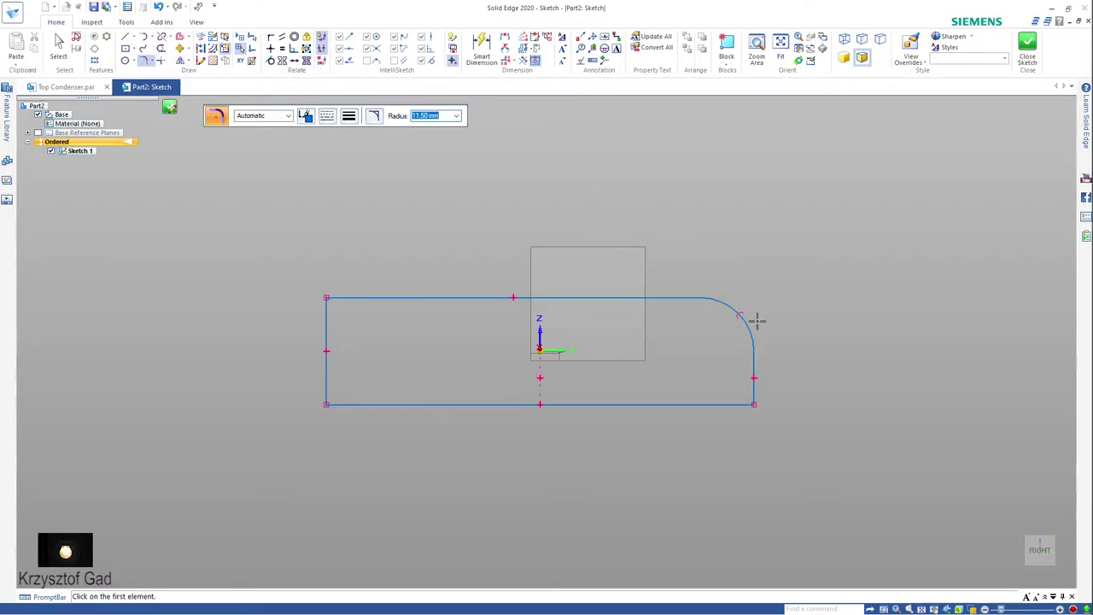
pyautogui.click(754, 386)
pyautogui.click(738, 403)
pyautogui.press('Escape')
pyautogui.click(753, 399)
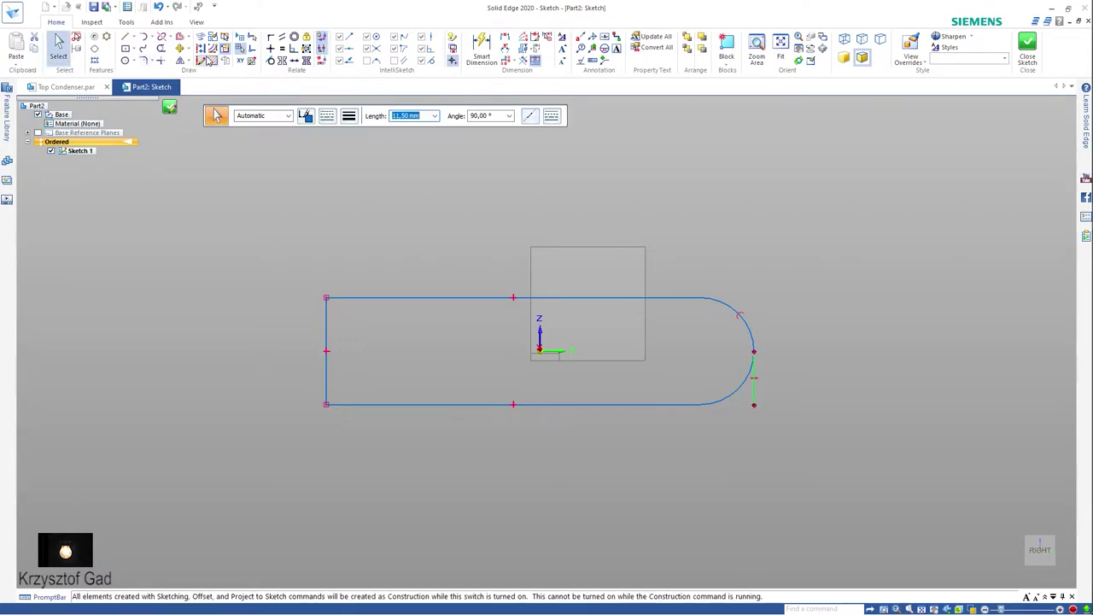
pyautogui.click(201, 48)
pyautogui.click(1026, 50)
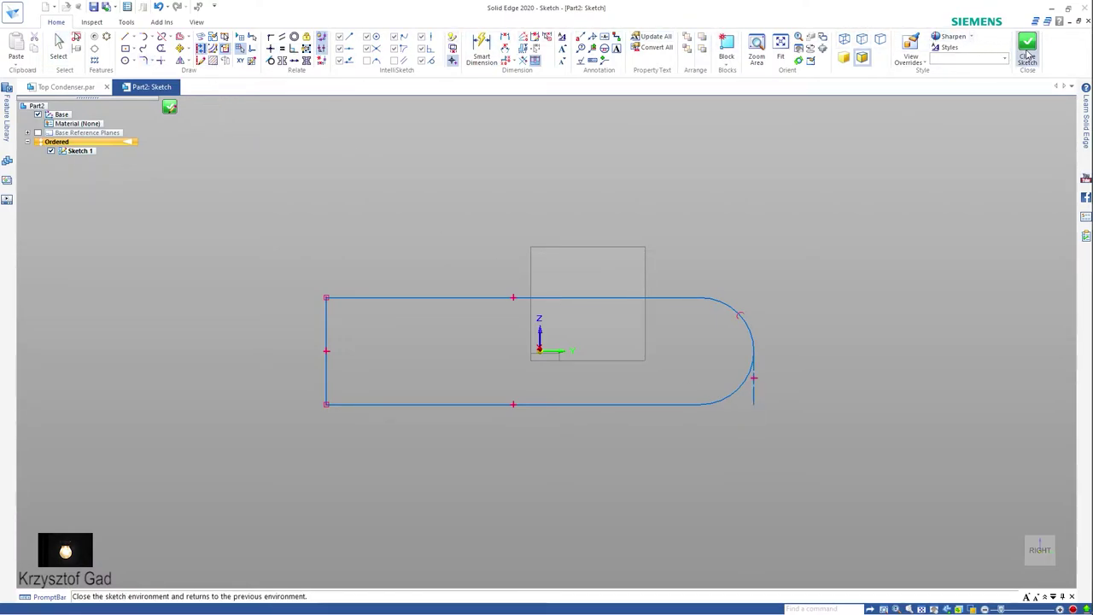
# Extrude the rounded-end outline 1 mm into a thin plate, Protrusion 1
pyautogui.click(275, 120)
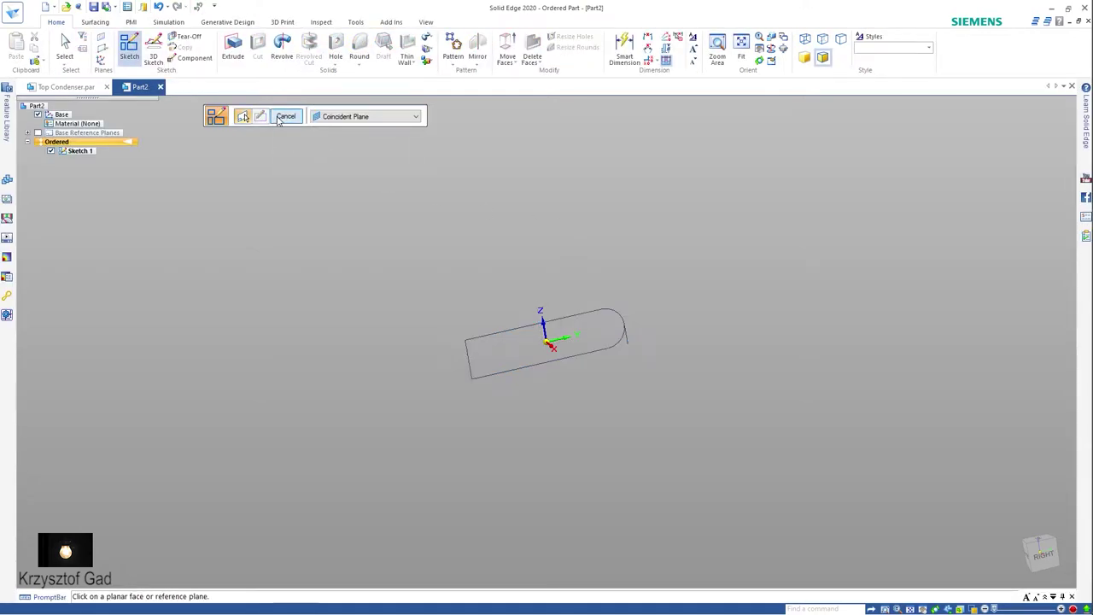
pyautogui.click(235, 51)
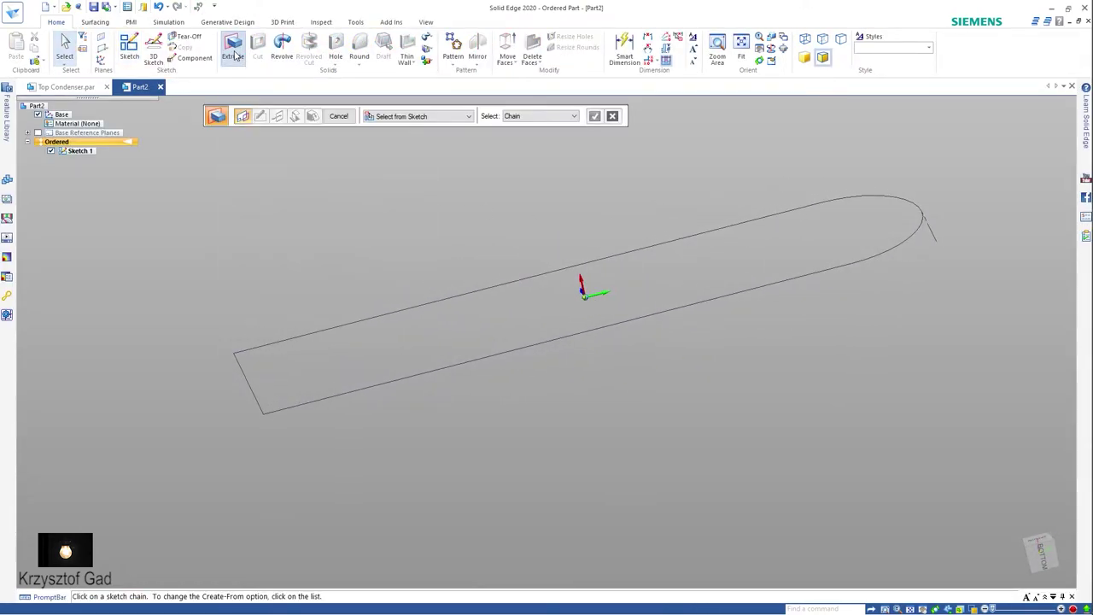
pyautogui.click(305, 329)
pyautogui.rightClick(302, 310)
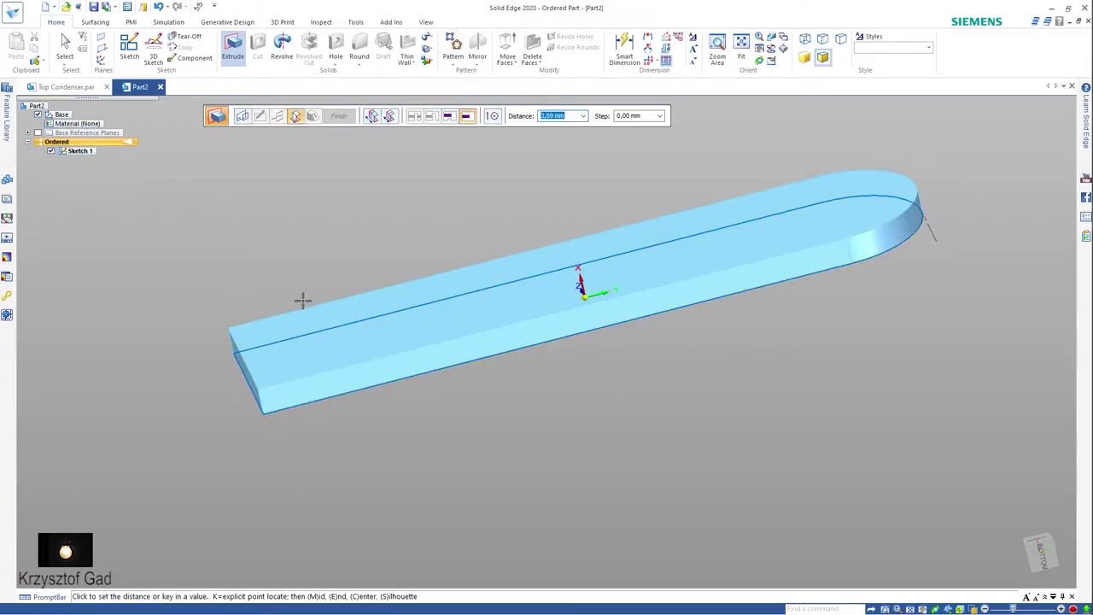
pyautogui.write('1')
pyautogui.press('Return')
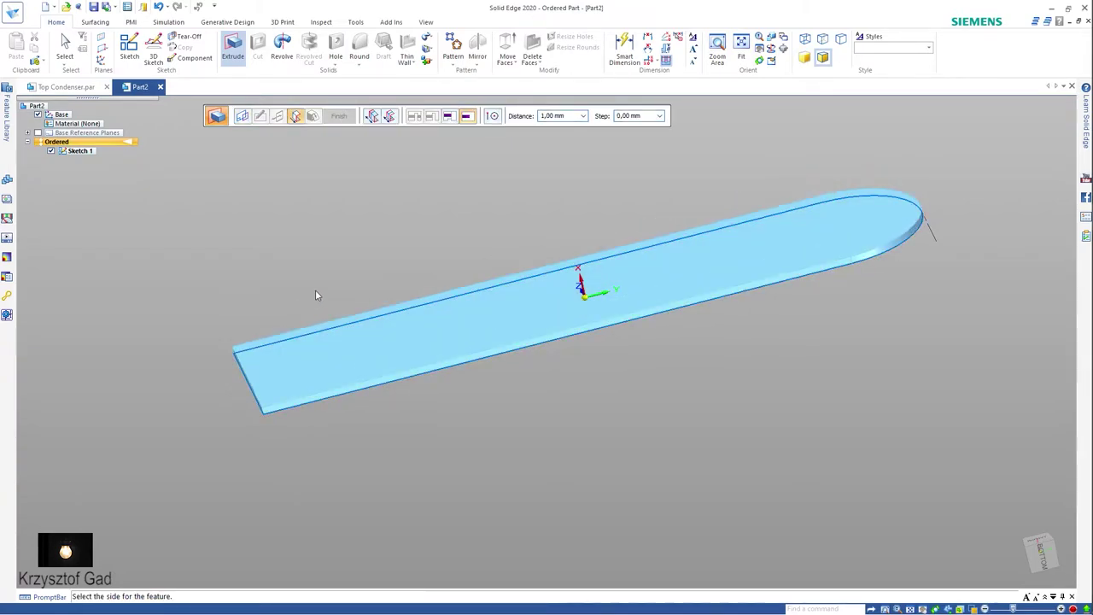
pyautogui.click(323, 280)
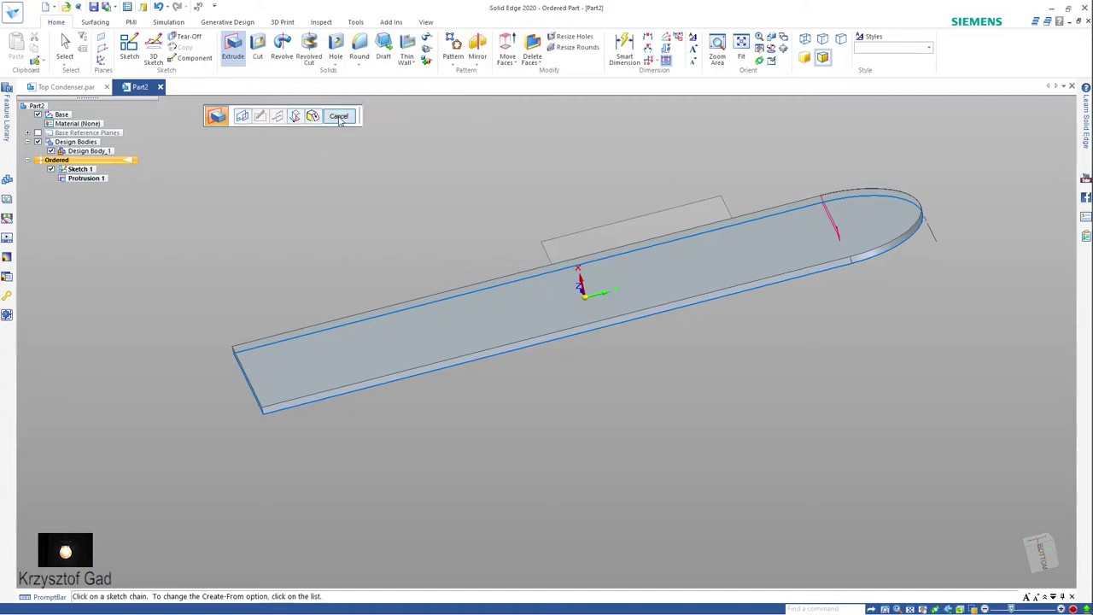
pyautogui.click(338, 115)
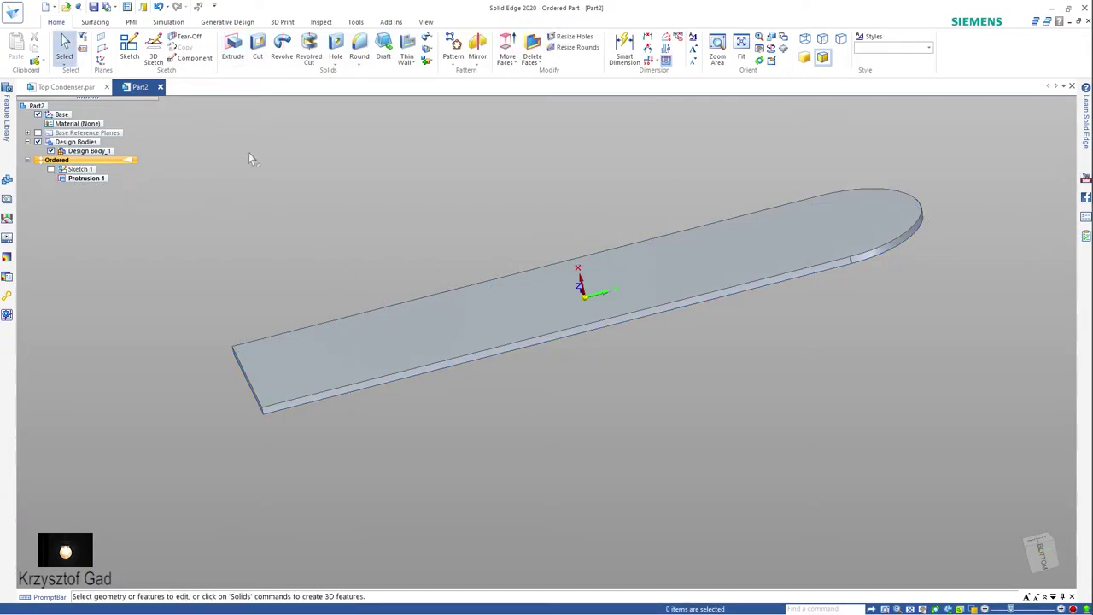
# Place Hole 1 on the top face at the square end's midpoint, notching that edge
pyautogui.click(336, 48)
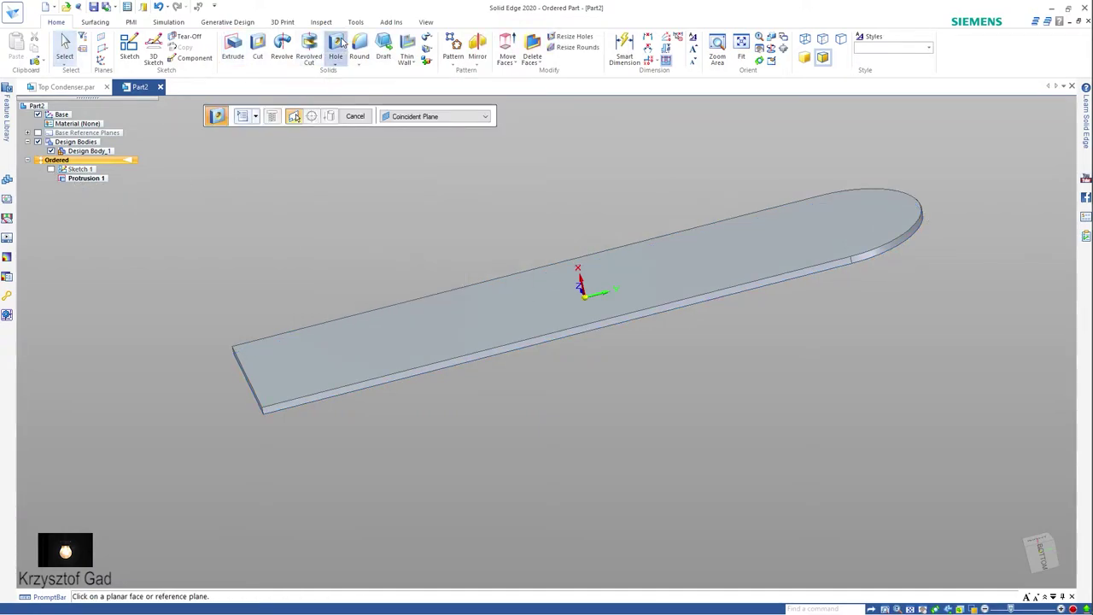
pyautogui.click(243, 117)
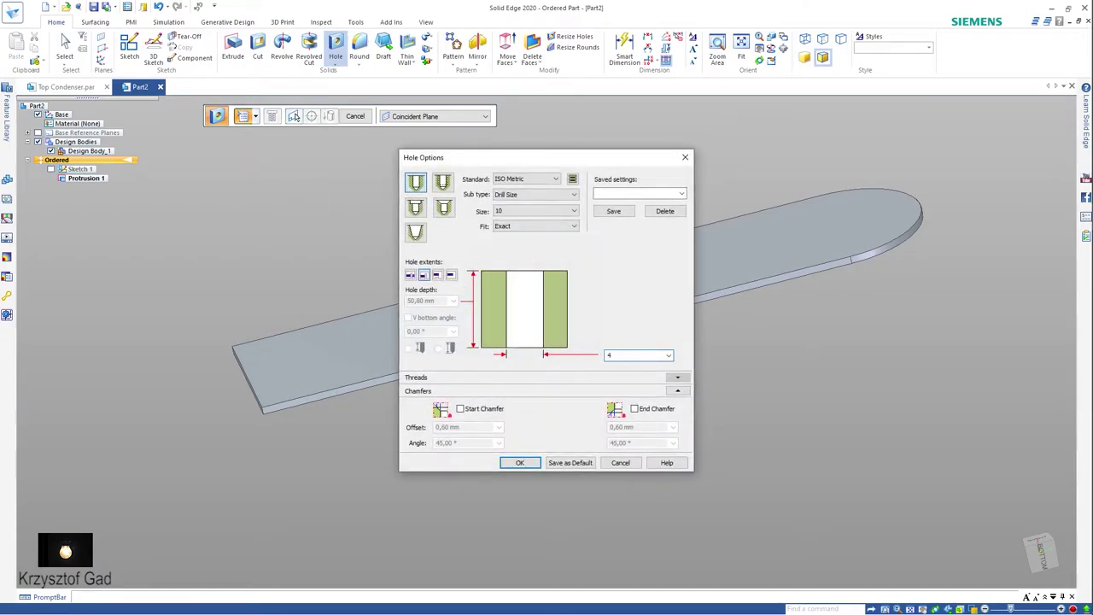
pyautogui.click(521, 469)
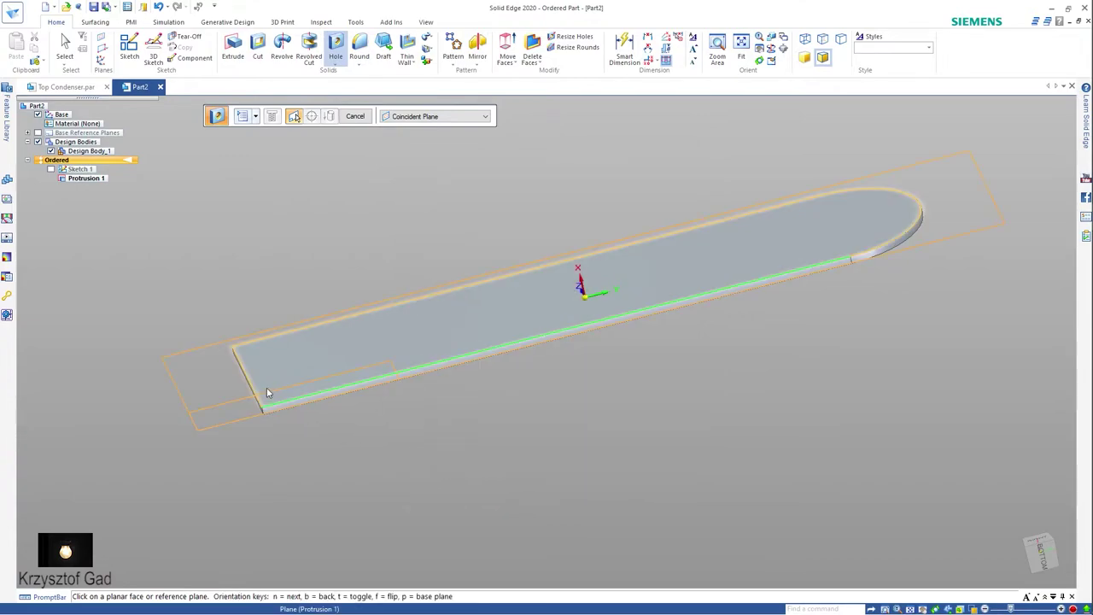
pyautogui.click(263, 387)
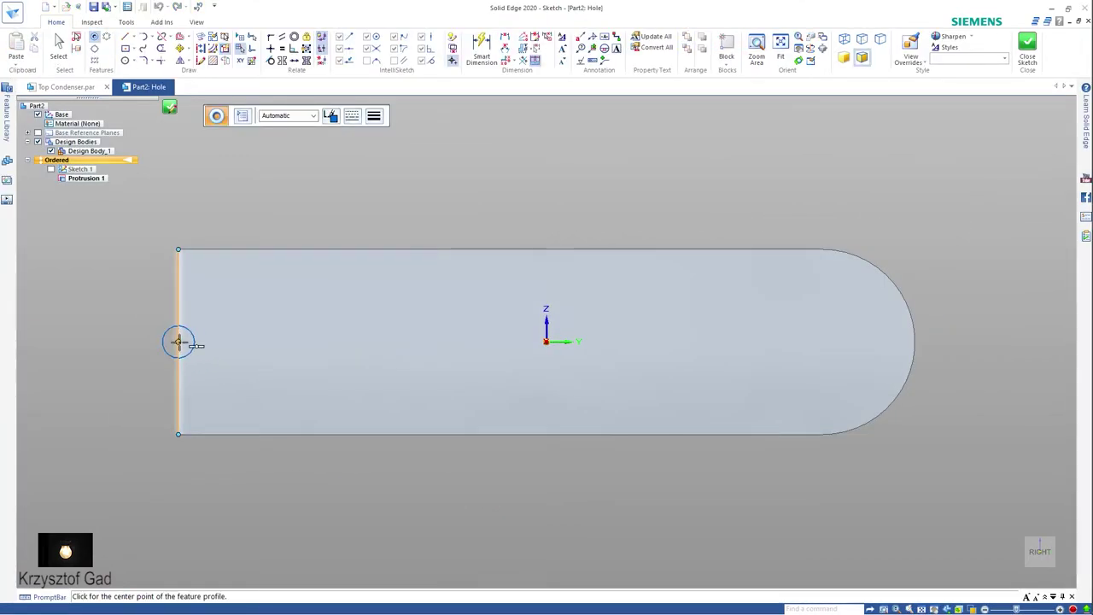
pyautogui.click(177, 341)
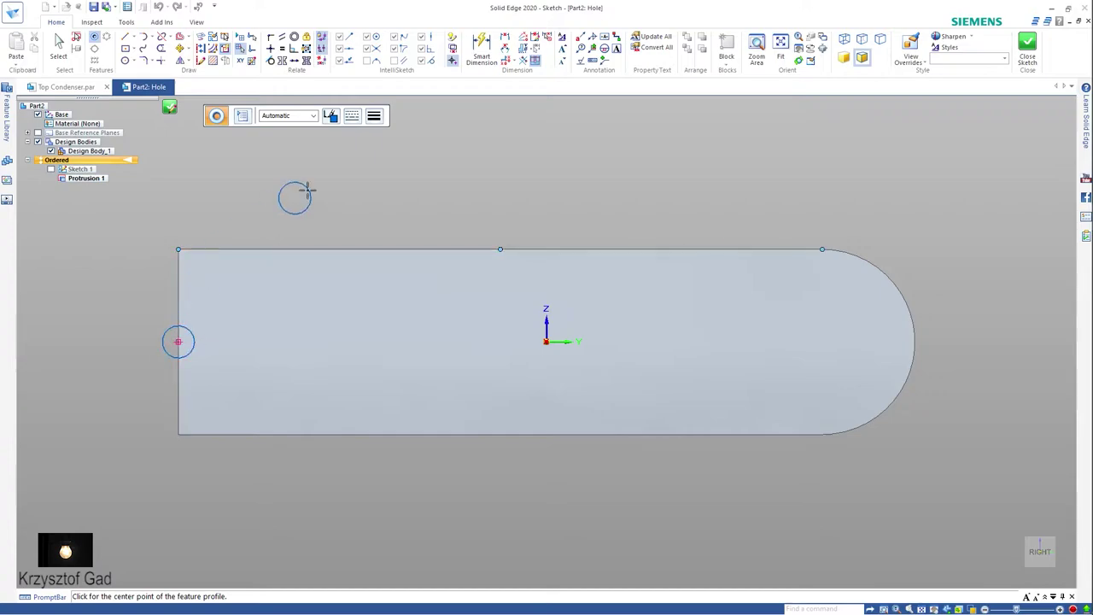
pyautogui.click(1027, 51)
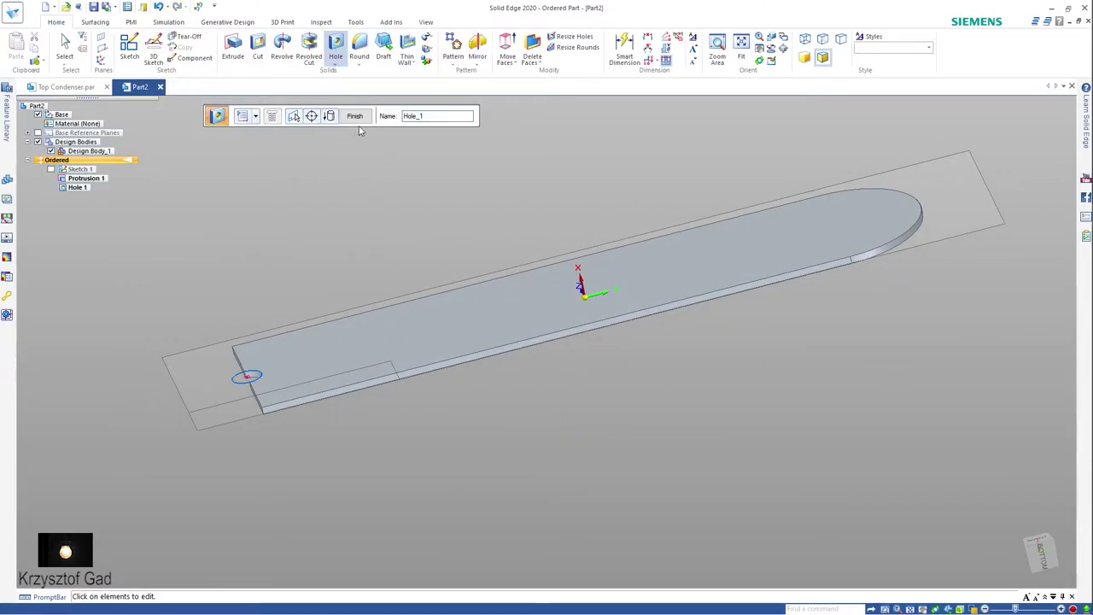
pyautogui.click(362, 120)
pyautogui.click(358, 120)
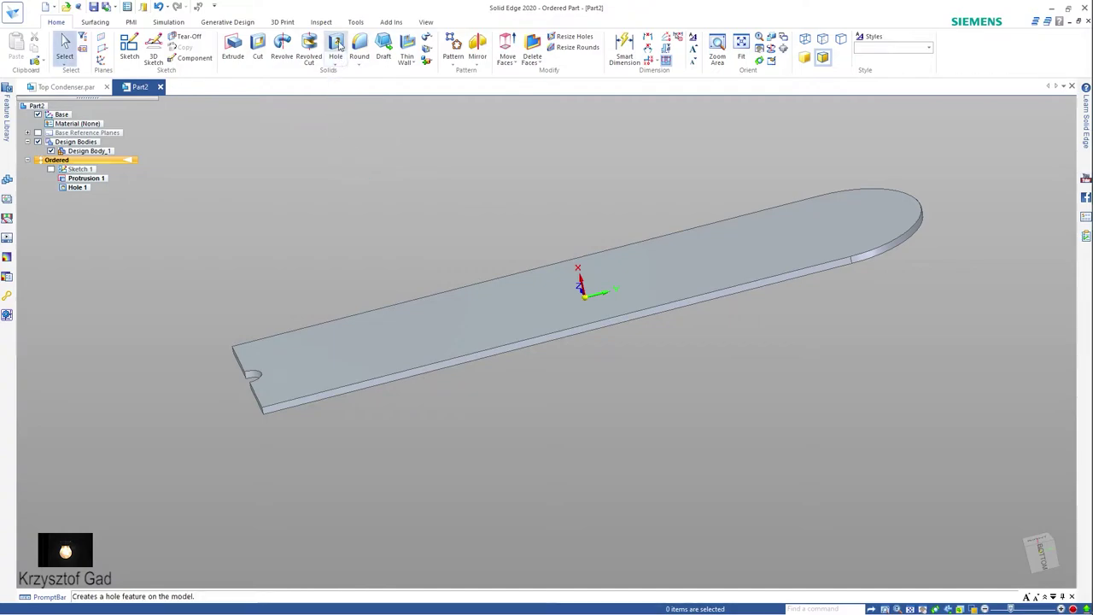
pyautogui.click(336, 52)
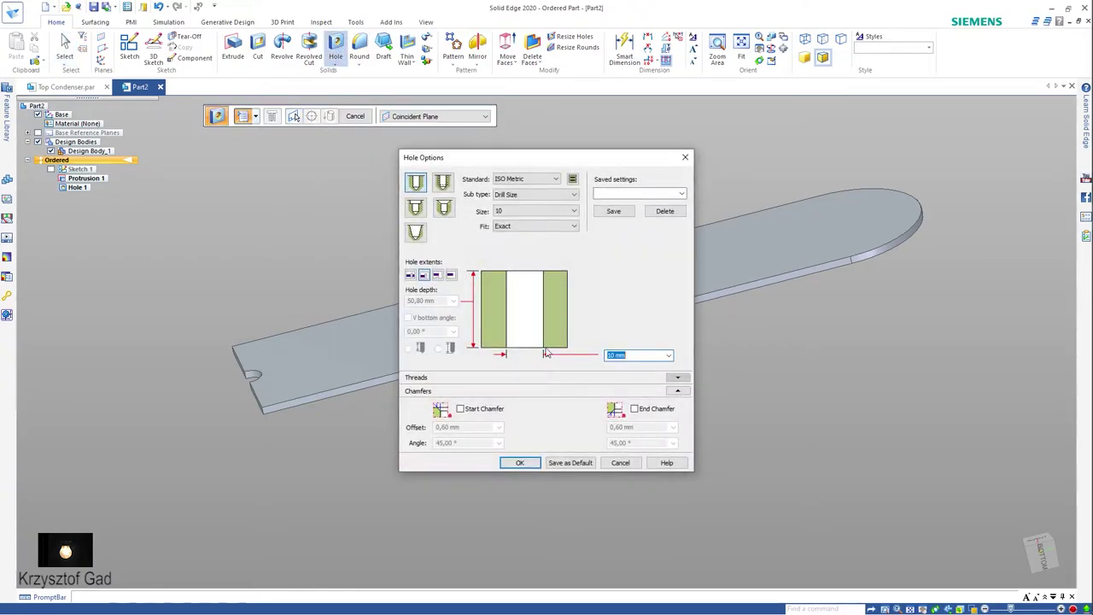
# Add Hole 2 through the plate's top face at the rounded end's arc centre
pyautogui.press('Return')
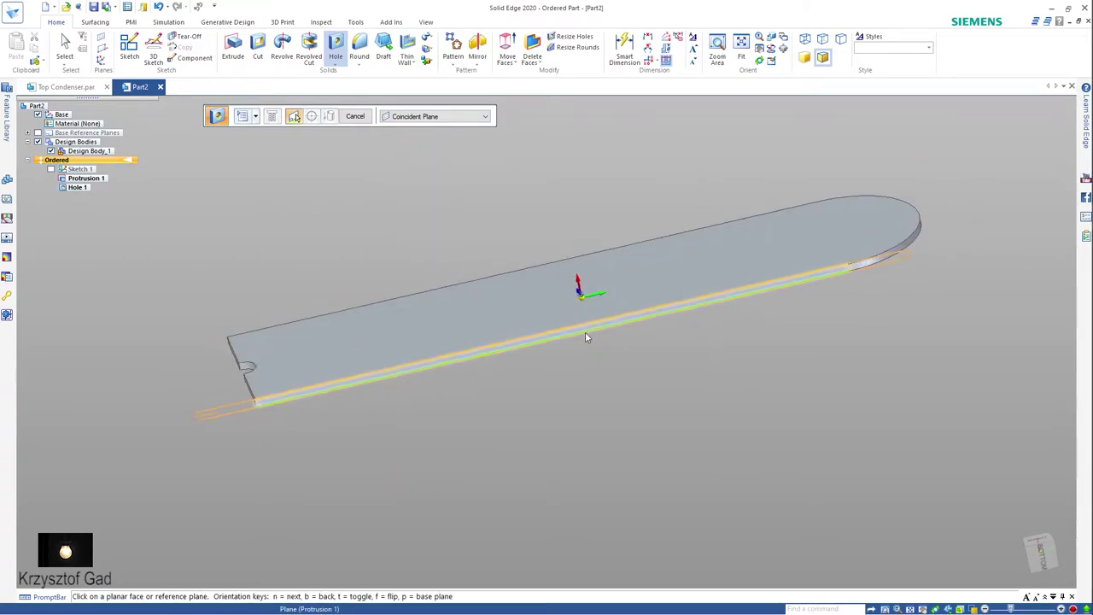
pyautogui.scroll(3, 790, 303)
pyautogui.scroll(2, 707, 346)
pyautogui.click(708, 344)
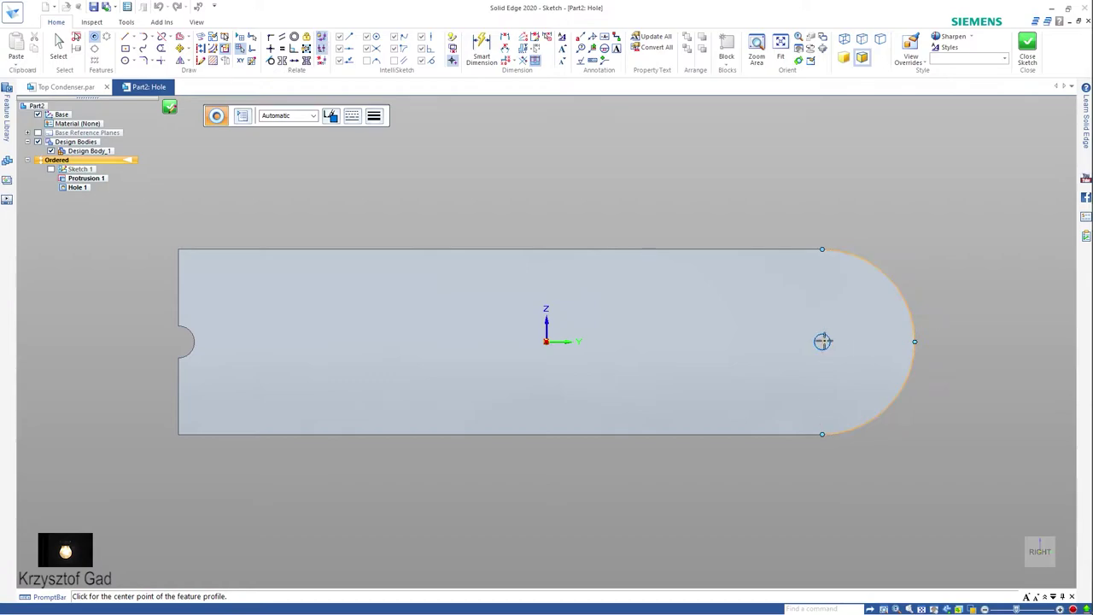
pyautogui.click(822, 342)
pyautogui.click(1027, 50)
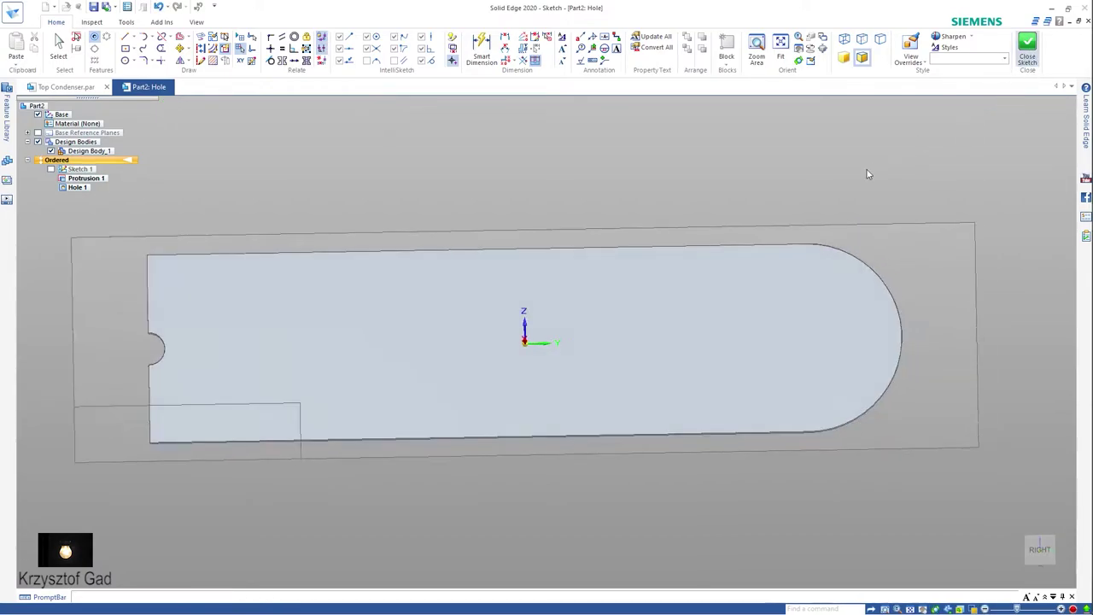
pyautogui.click(354, 116)
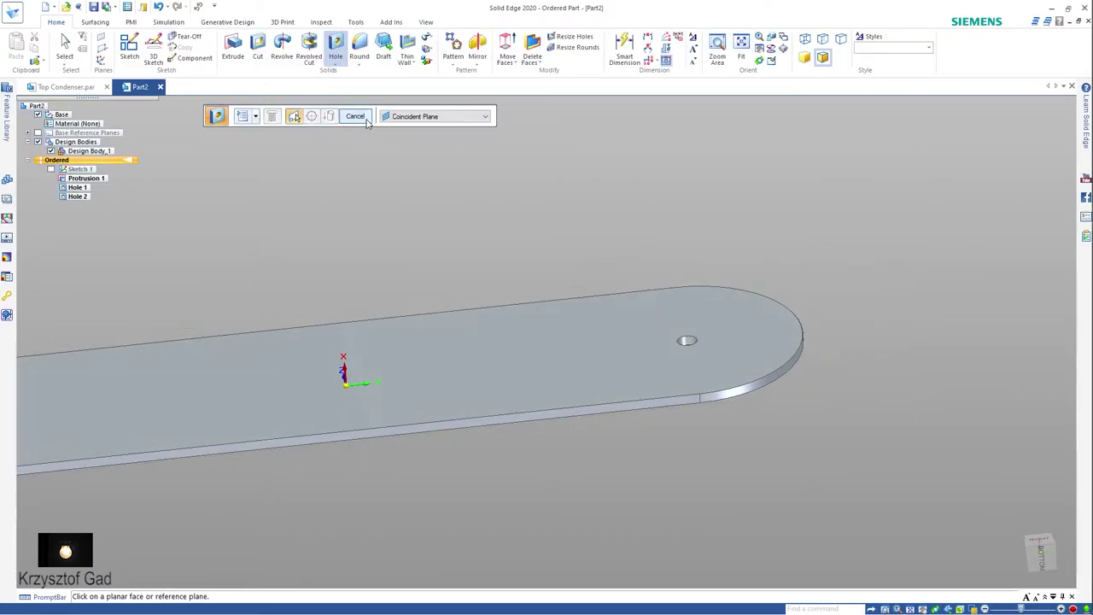
pyautogui.click(354, 116)
# Set new hole options and place a hole above the rounded-end hole
pyautogui.click(334, 48)
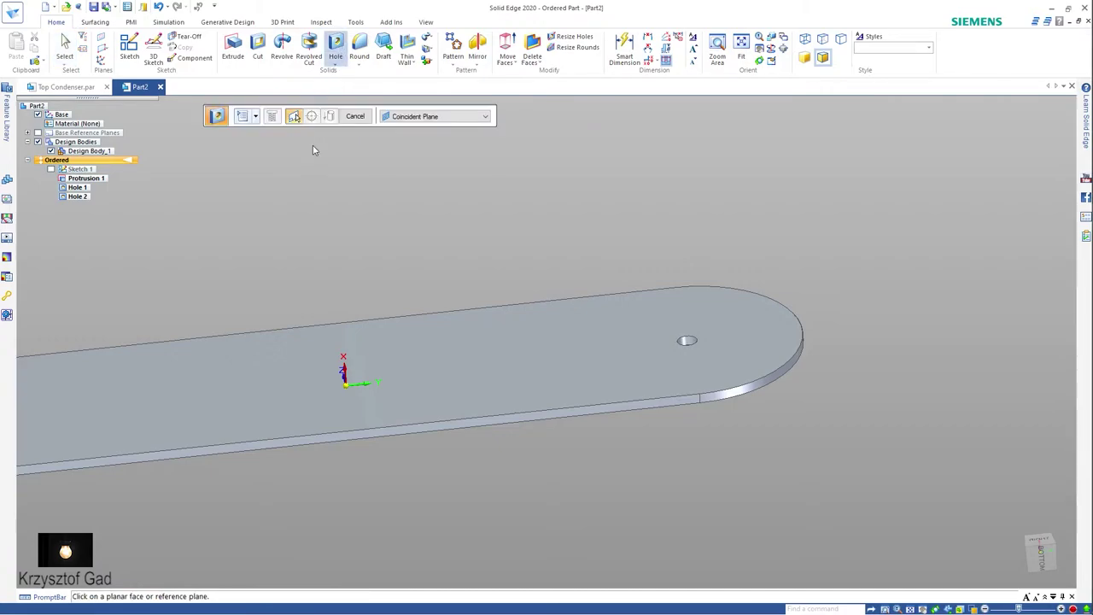
pyautogui.click(244, 120)
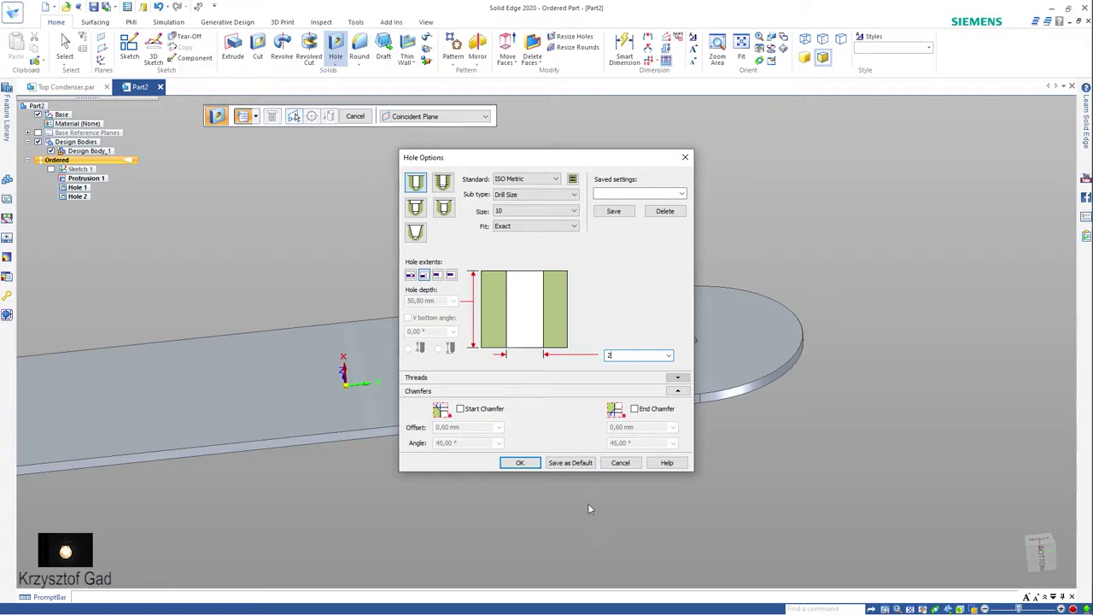
pyautogui.click(520, 463)
pyautogui.click(682, 310)
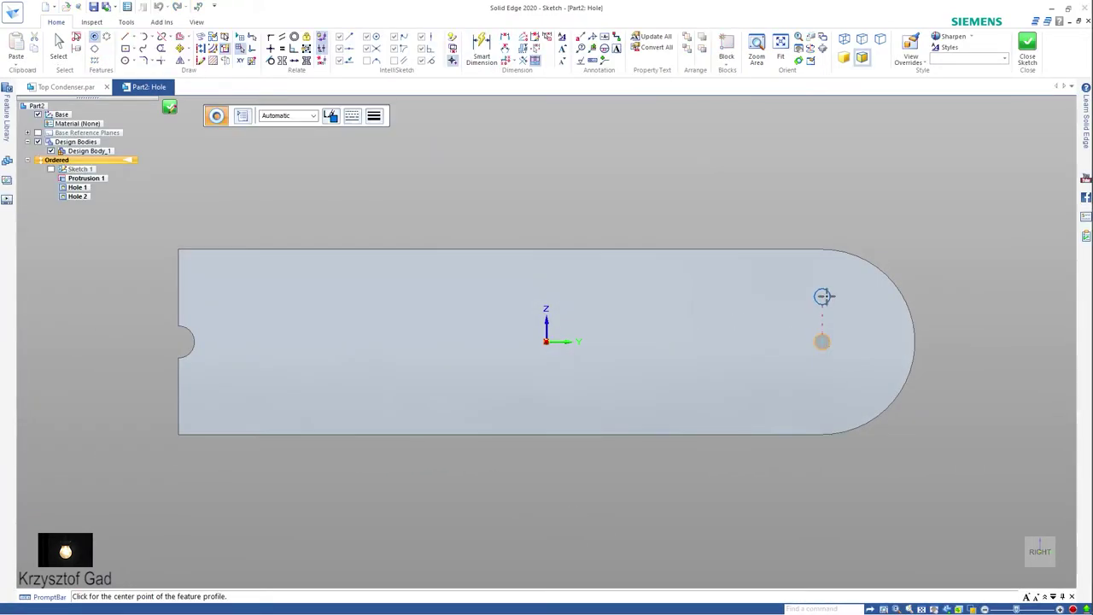
pyautogui.click(823, 291)
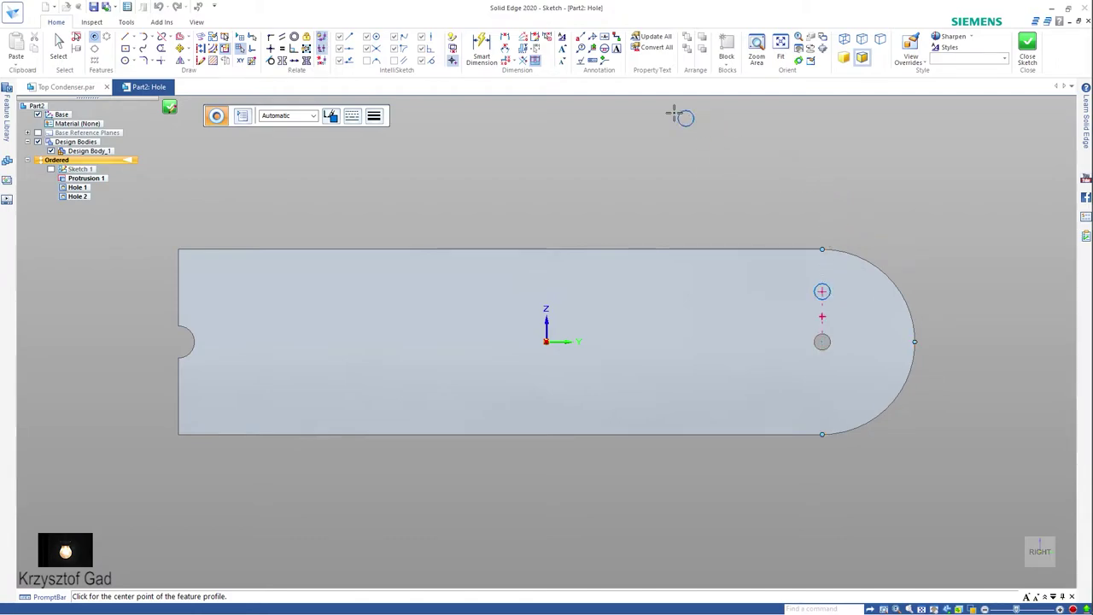
# Dimension the spacing between the two holes to 5 mm and finish Hole 3
pyautogui.click(481, 47)
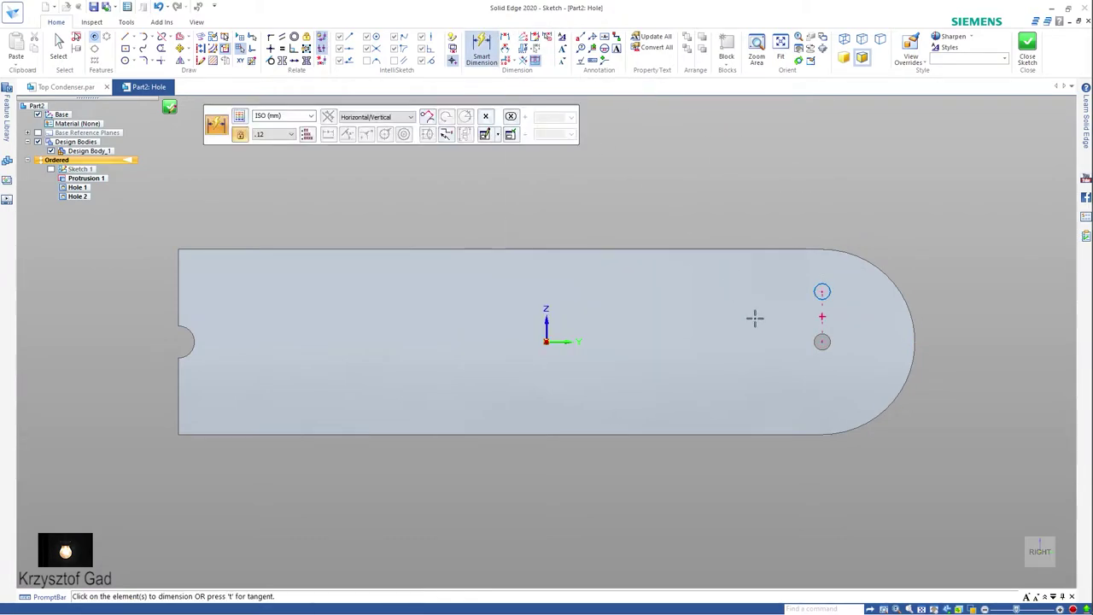
pyautogui.click(822, 343)
pyautogui.click(828, 293)
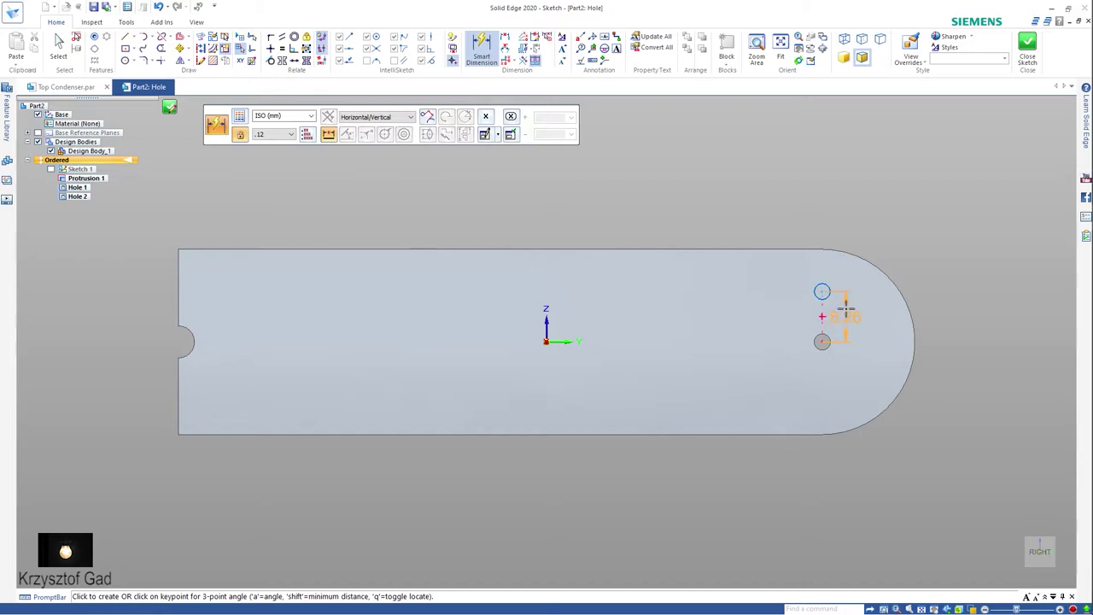
pyautogui.click(845, 309)
pyautogui.write('5')
pyautogui.press('Return')
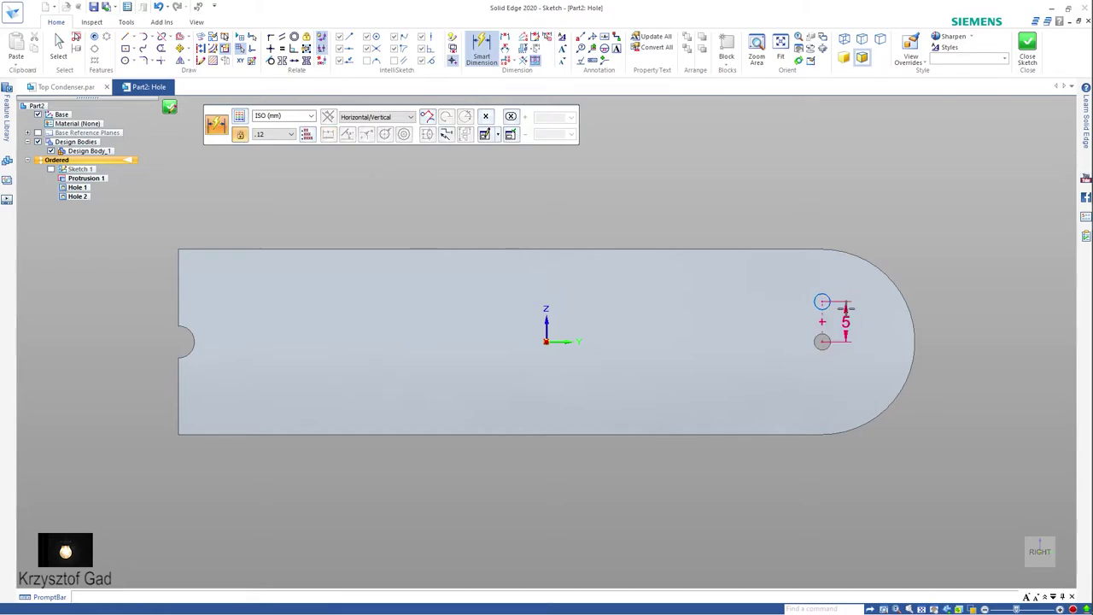
pyautogui.click(1027, 45)
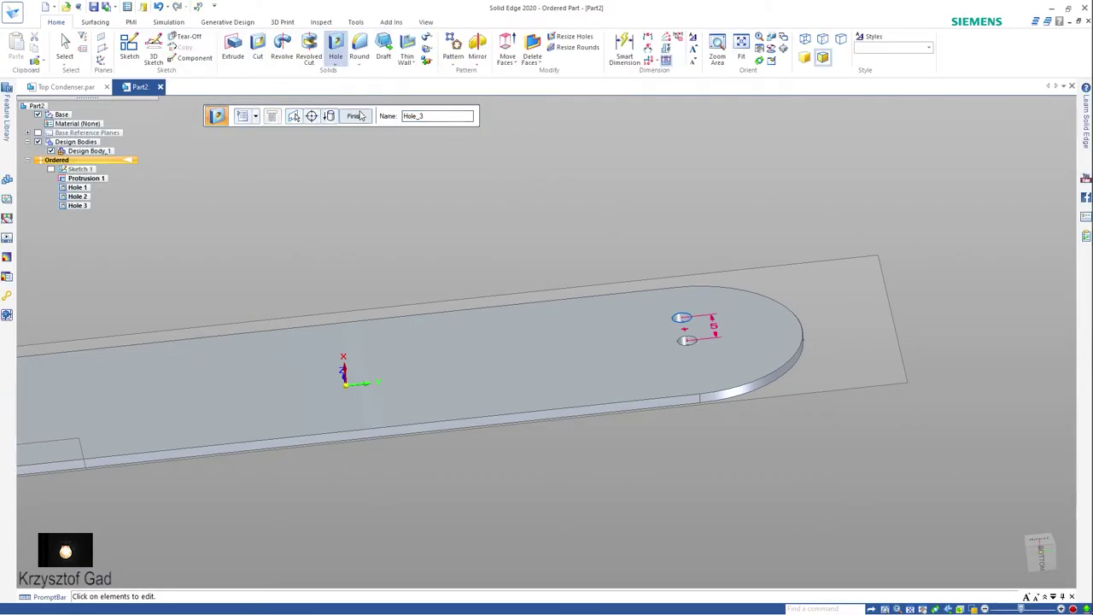
pyautogui.click(357, 116)
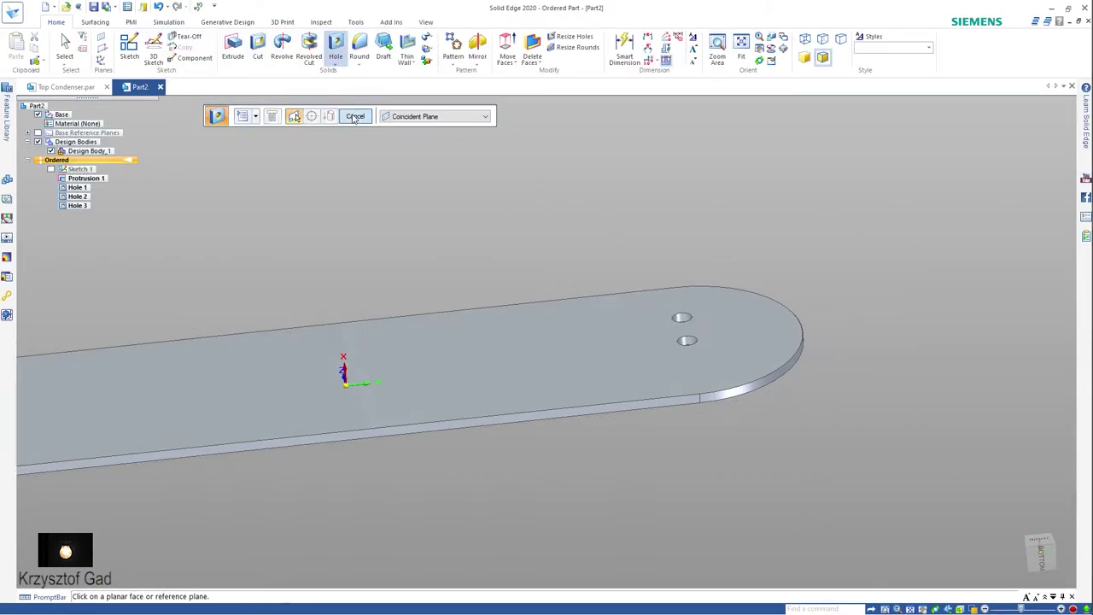
# On the top face, draw a circle centred on Hole 2 through Hole 3's centre, then finish Sketch 2
pyautogui.click(129, 47)
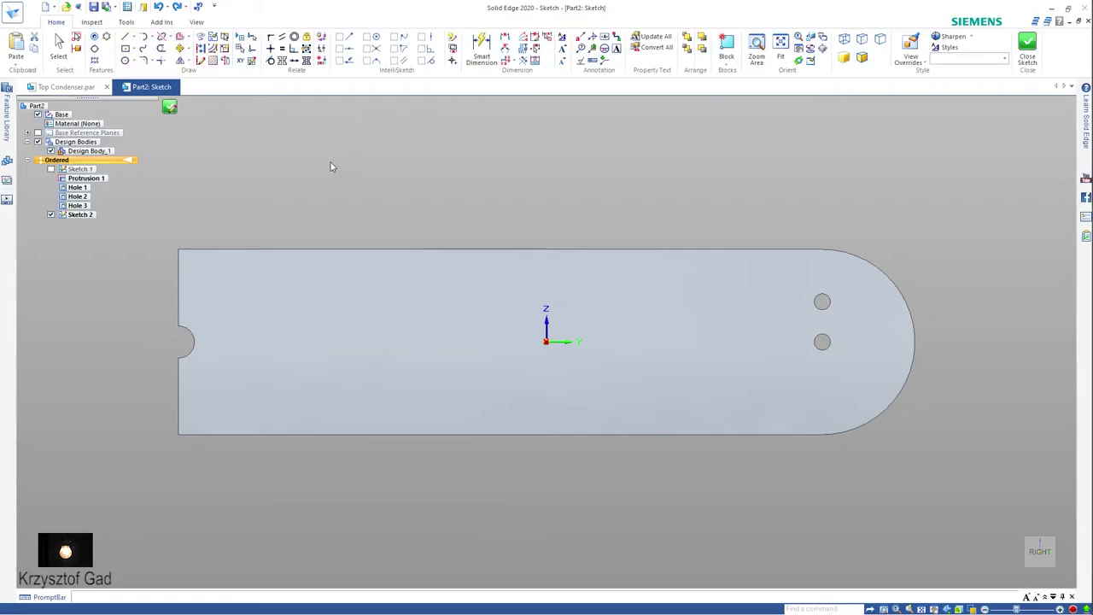
pyautogui.click(125, 60)
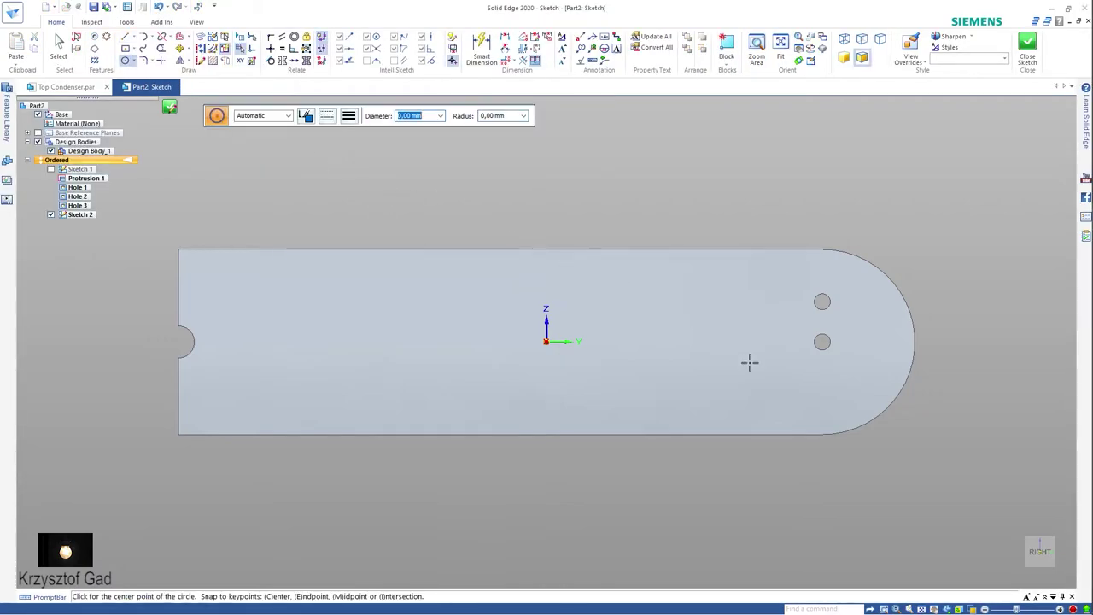
pyautogui.click(823, 342)
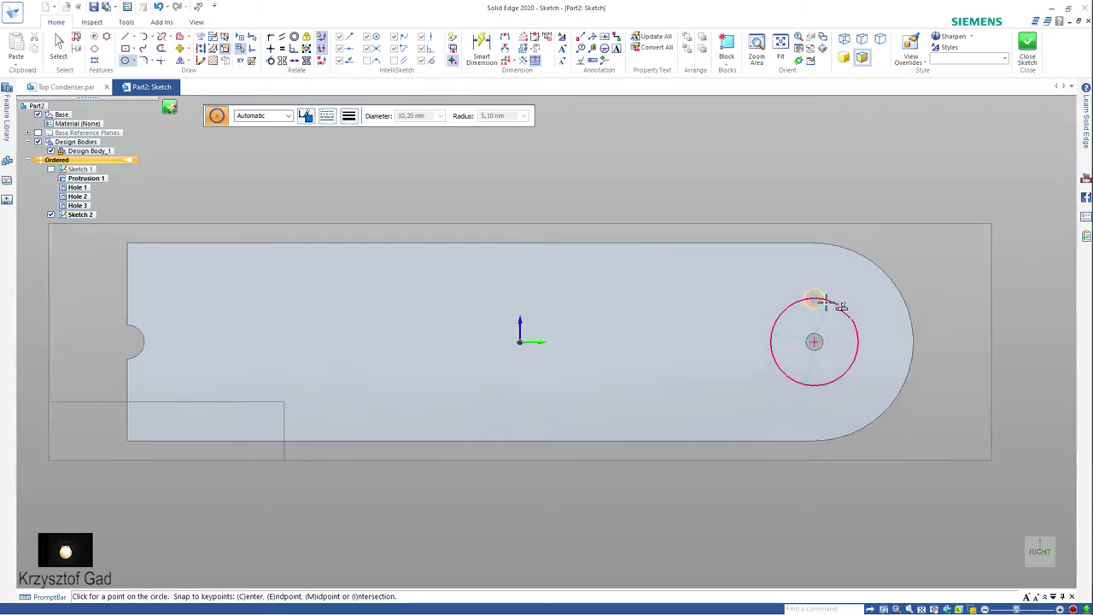
pyautogui.scroll(3, 829, 305)
pyautogui.scroll(2, 803, 310)
pyautogui.scroll(1, 771, 310)
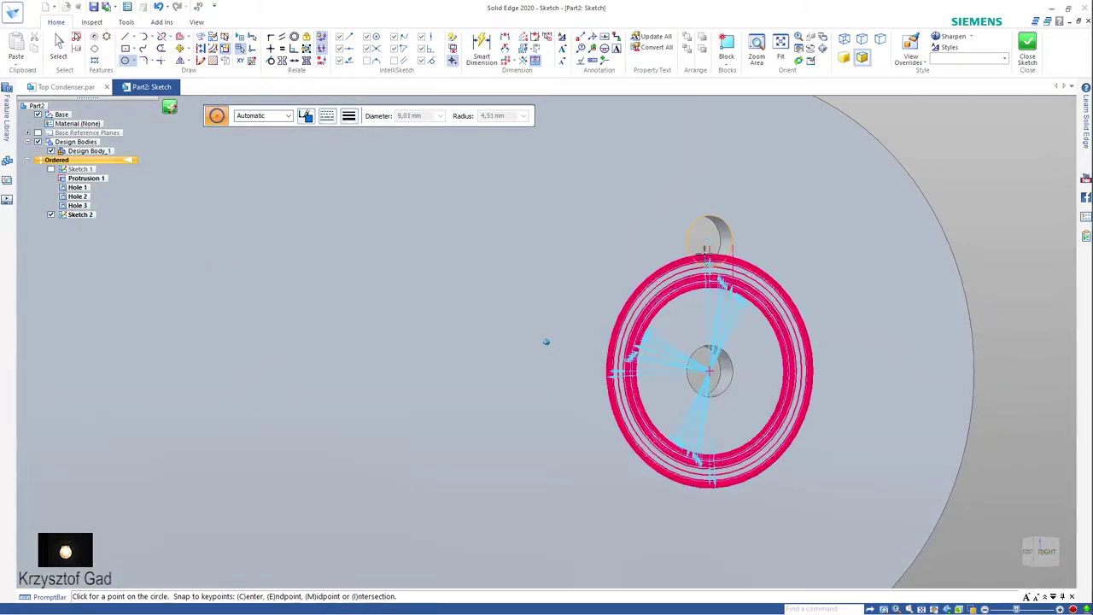
pyautogui.click(711, 242)
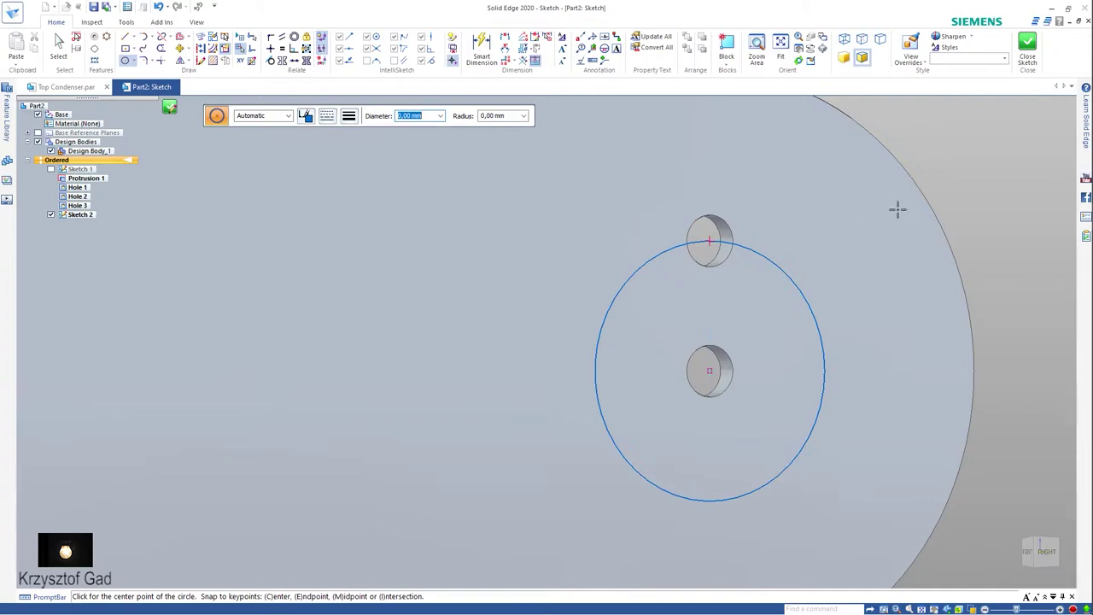
pyautogui.scroll(-3, 897, 210)
pyautogui.moveTo(857, 188); pyautogui.dragTo(962, 101, button='middle')
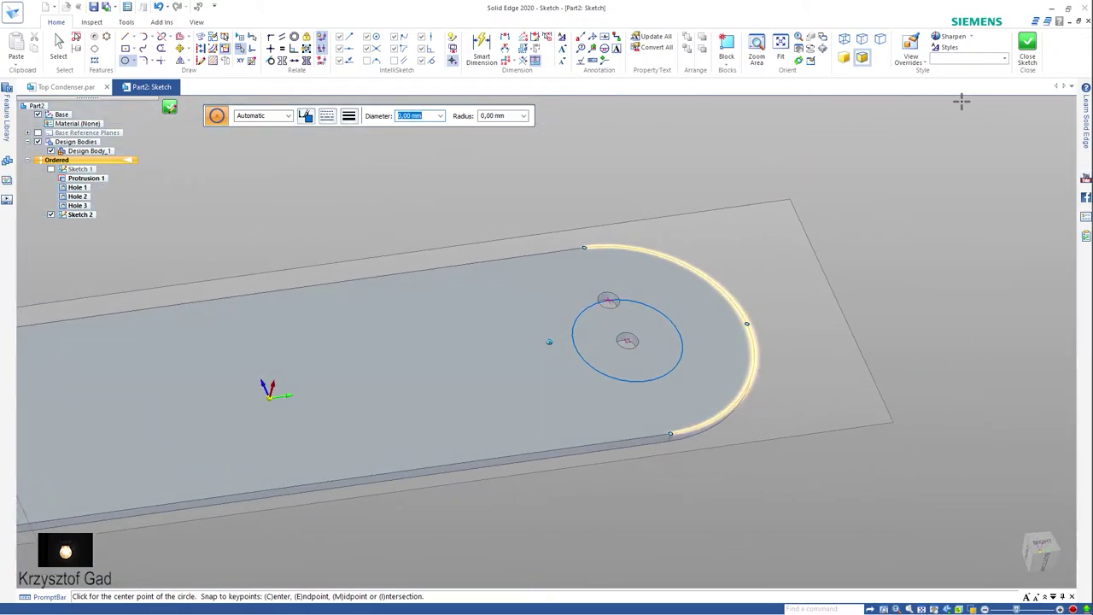
pyautogui.click(1028, 49)
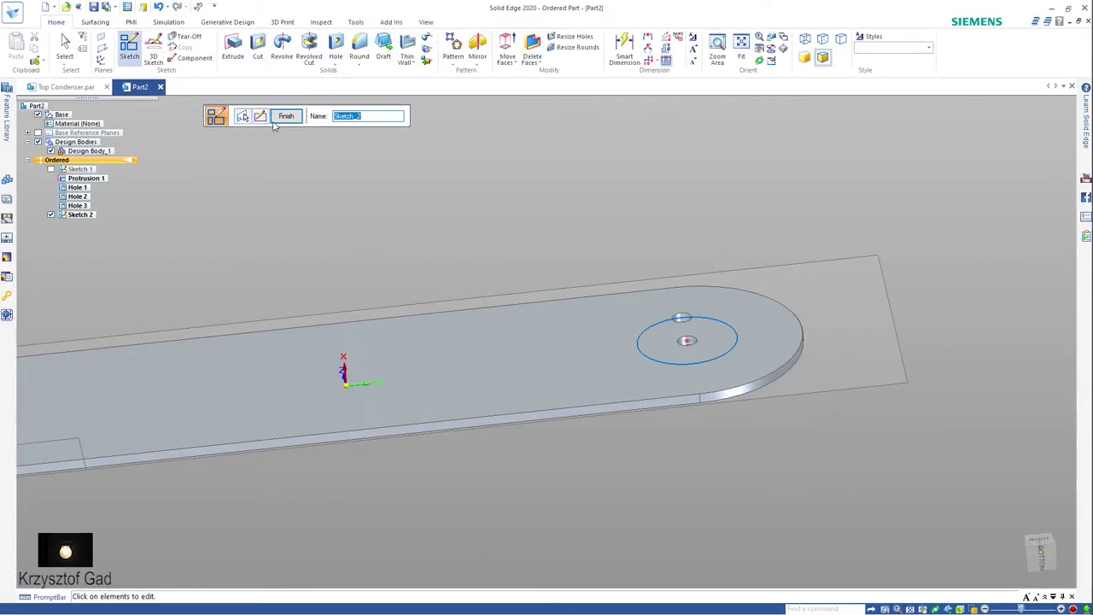
pyautogui.click(286, 116)
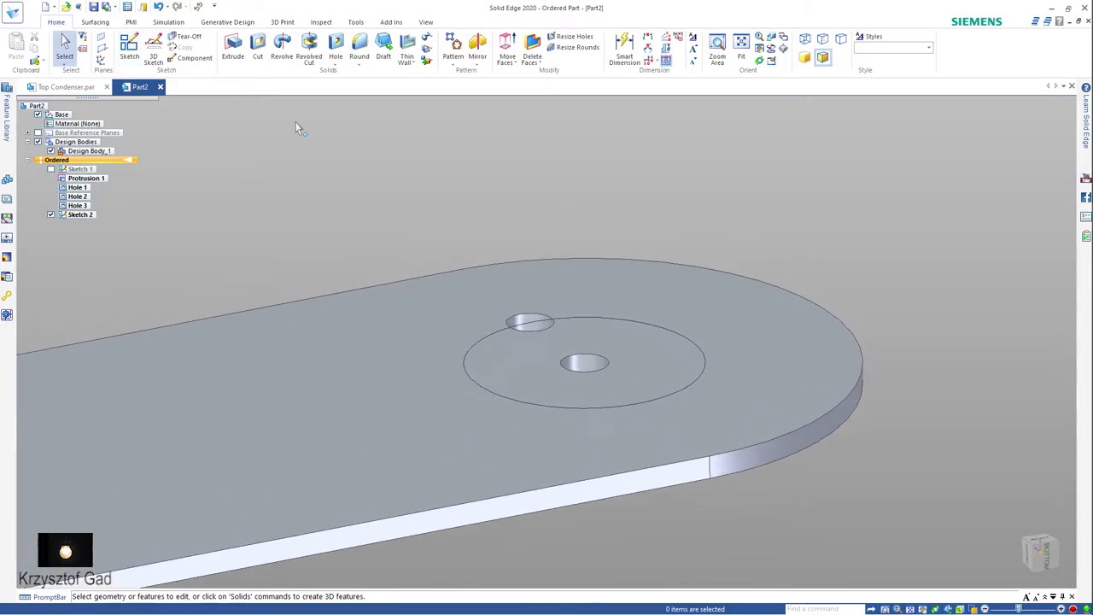
# Start a pattern along a curve, using the upper hole as the feature and the Sketch 2 circle as the path
pyautogui.click(453, 57)
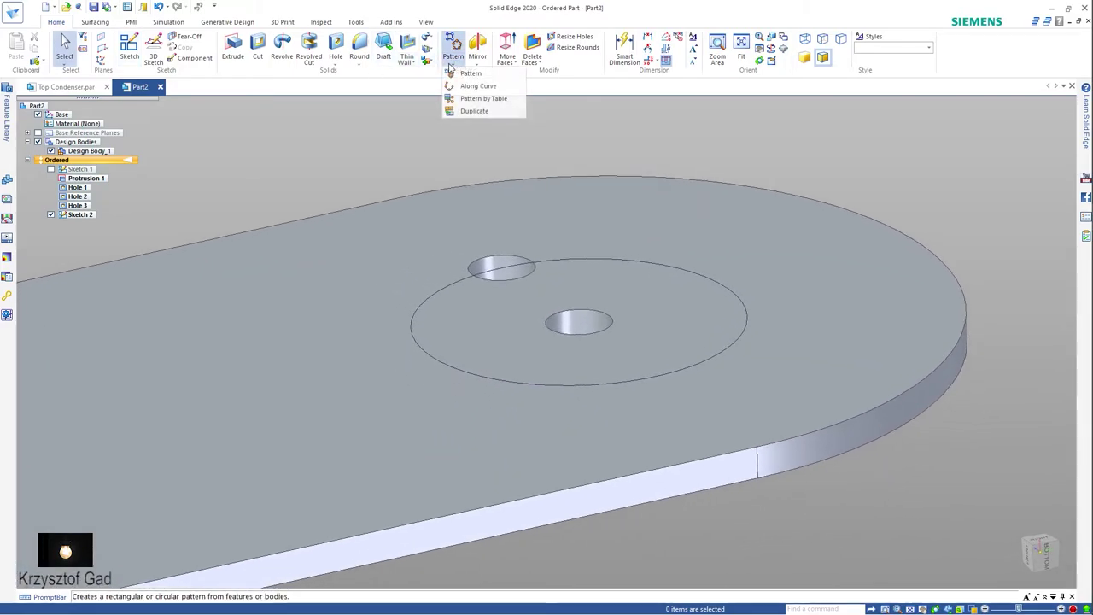
pyautogui.click(467, 100)
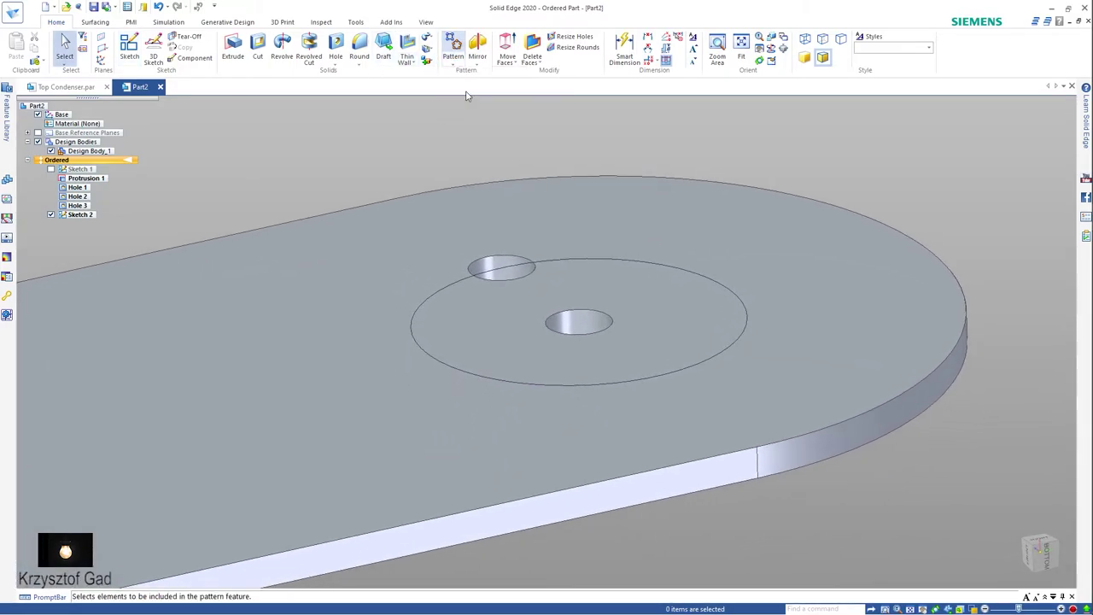
pyautogui.click(487, 271)
pyautogui.rightClick(487, 271)
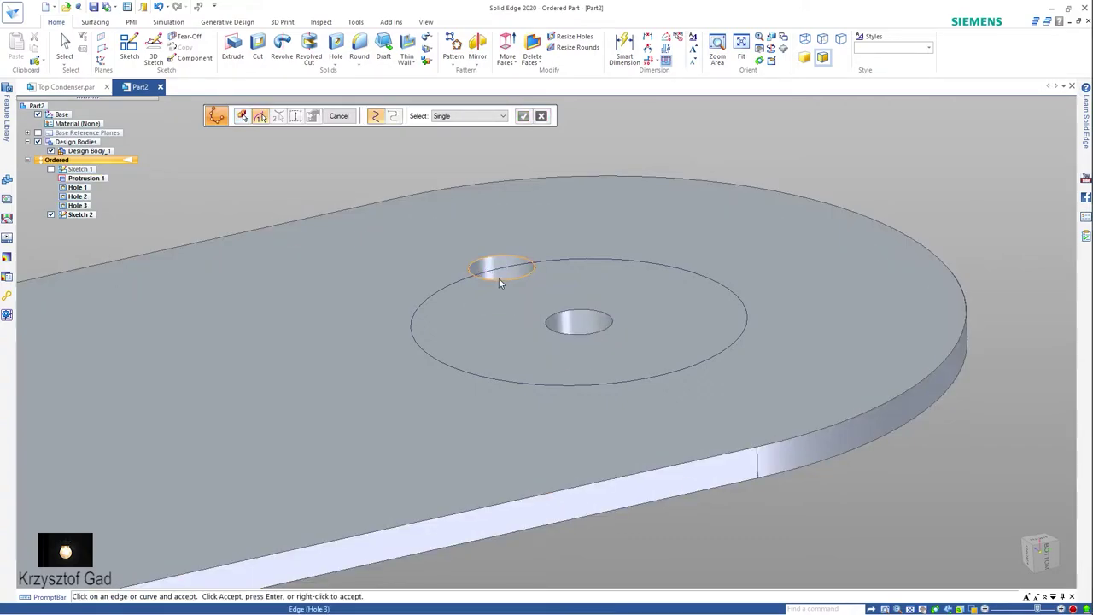
pyautogui.click(502, 272)
pyautogui.rightClick(502, 272)
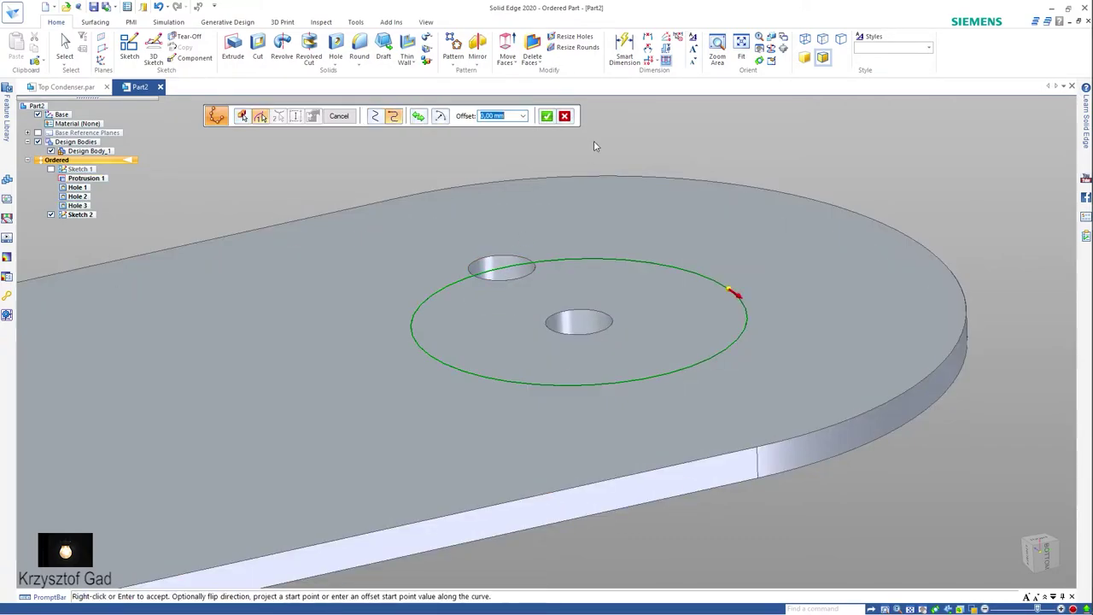
# Set the upper hole's edge as the start point and accept eight evenly spaced holes
pyautogui.click(441, 116)
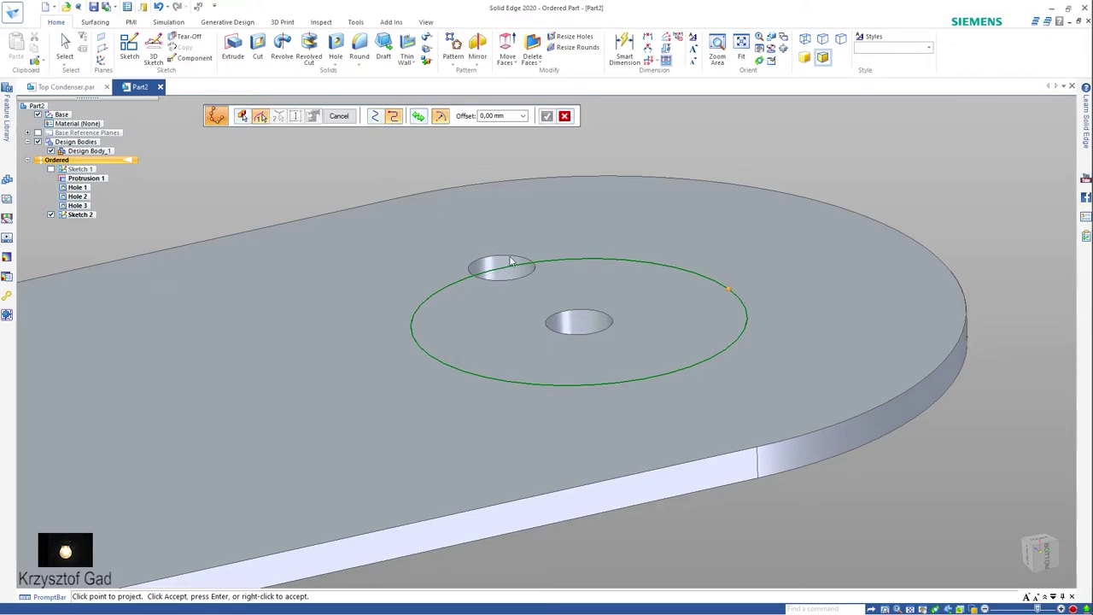
pyautogui.click(510, 264)
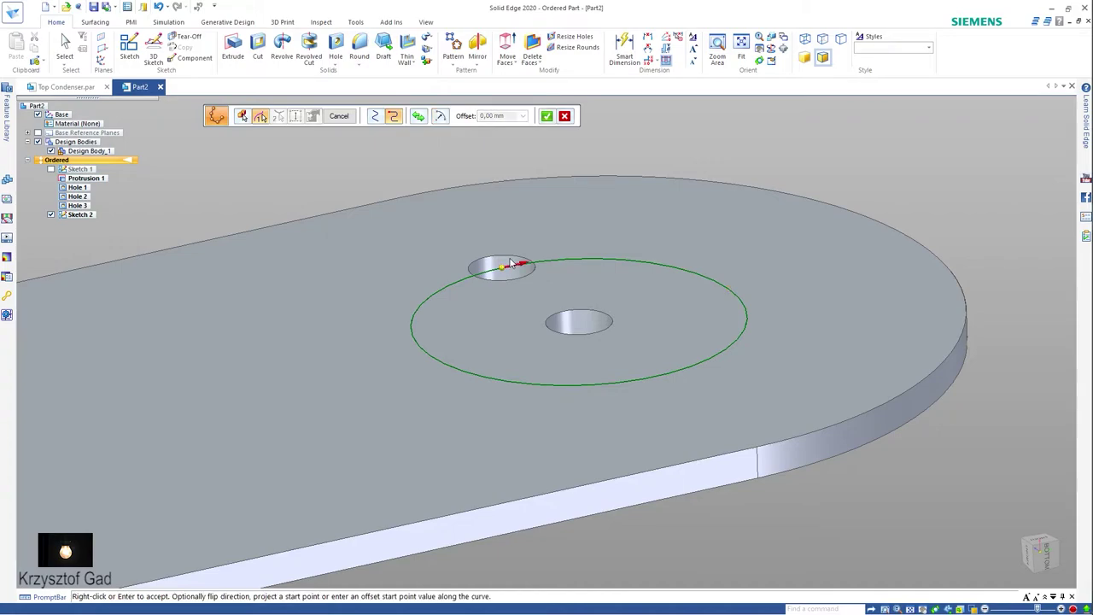
pyautogui.rightClick(537, 164)
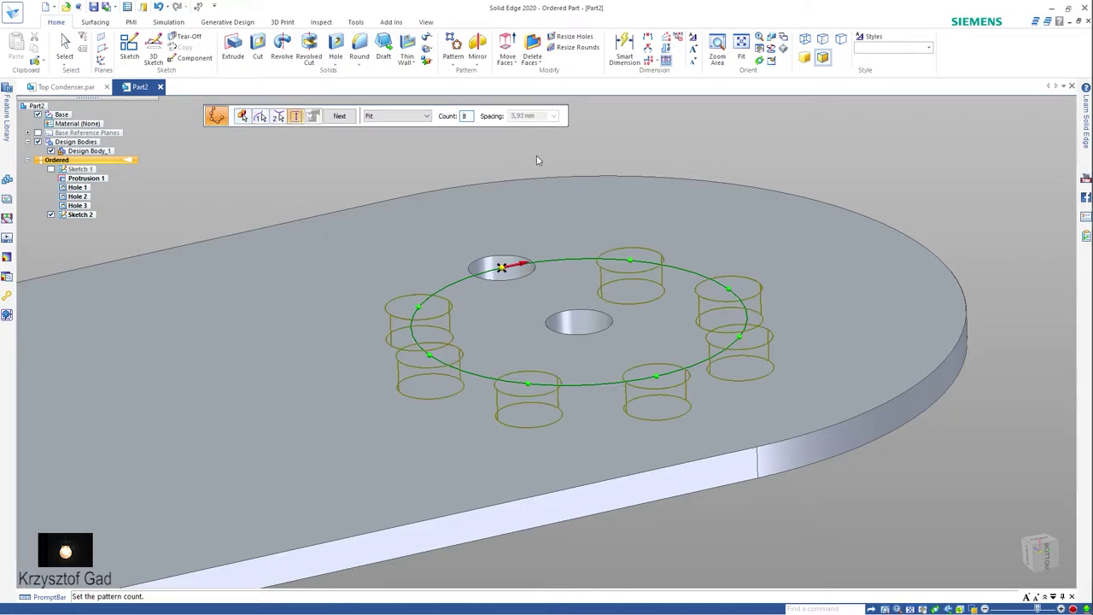
pyautogui.rightClick(457, 173)
pyautogui.rightClick(457, 173)
pyautogui.hotkey('ctrl', 'r')
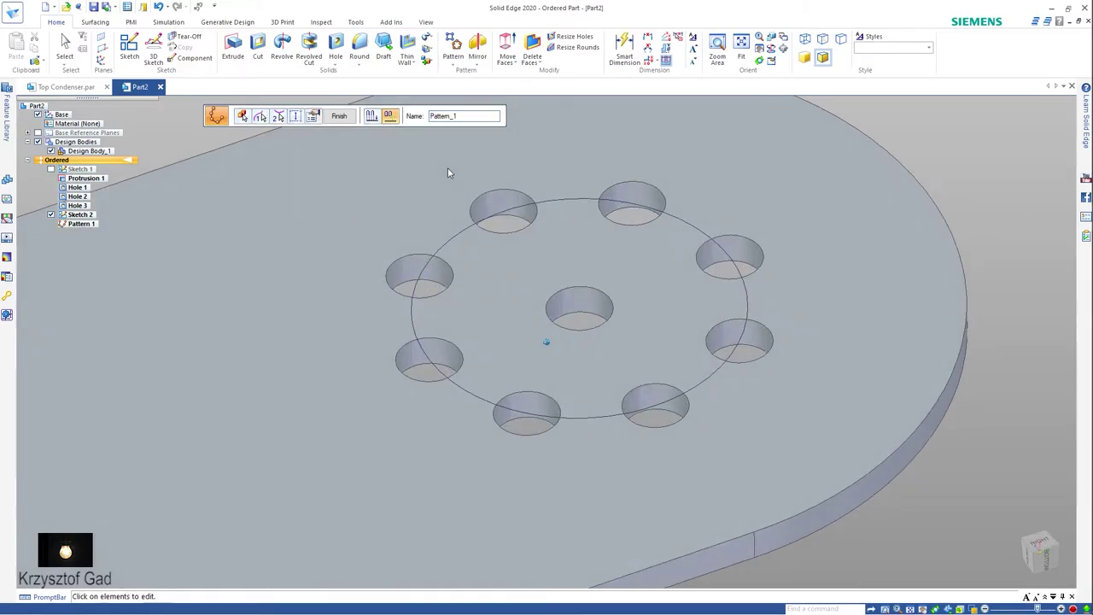
pyautogui.moveTo(447, 168); pyautogui.dragTo(385, 138, button='middle')
pyautogui.click(339, 116)
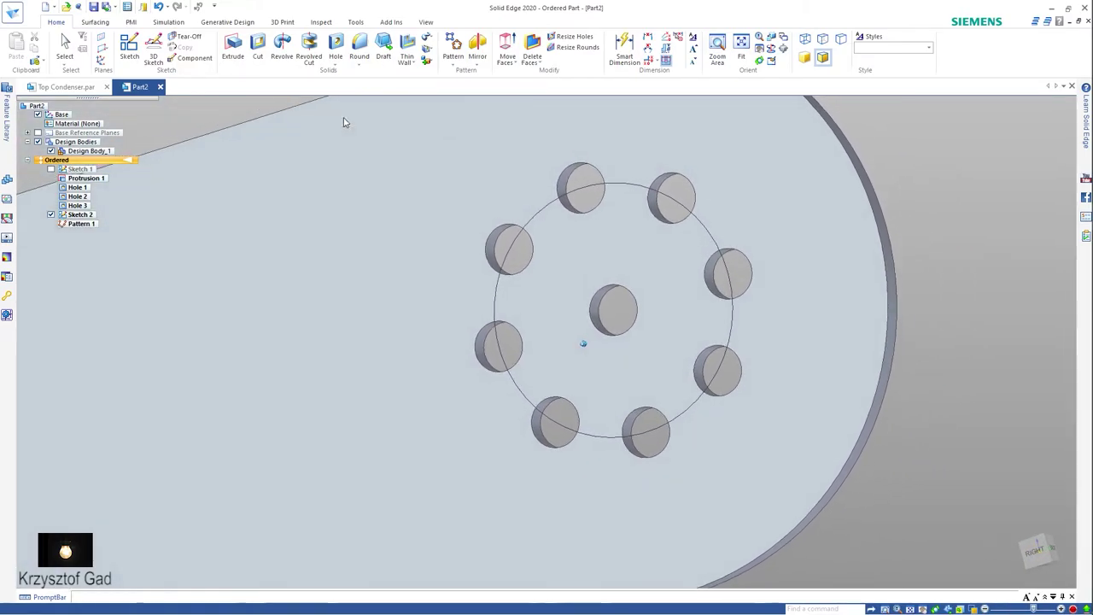
# Assign the Plastic ABS material to the plate
pyautogui.scroll(-5, 281, 244)
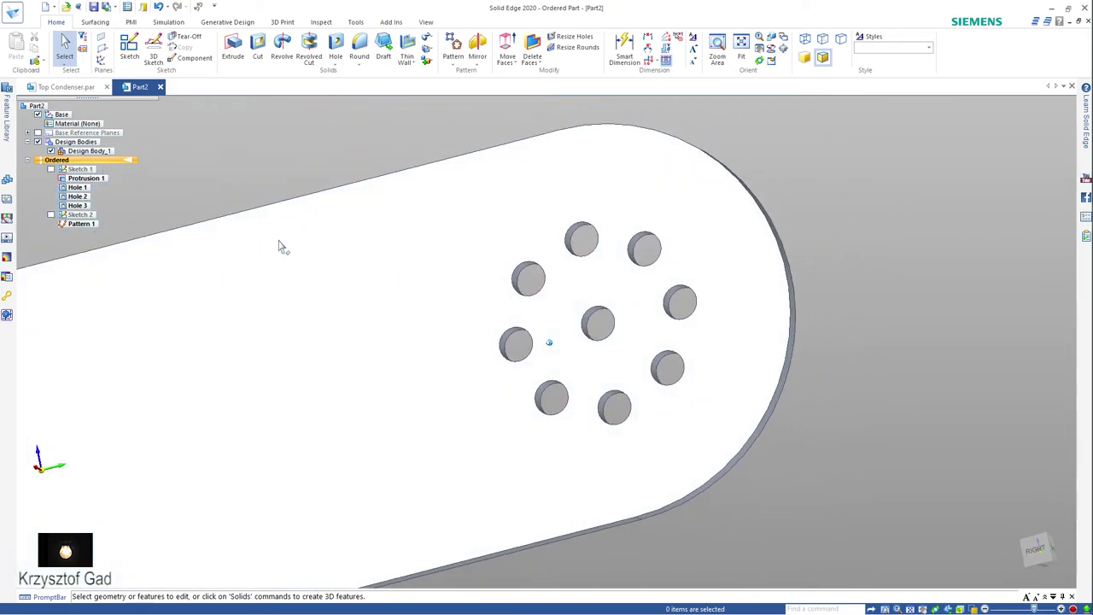
pyautogui.moveTo(281, 245)
pyautogui.mouseDown(button='middle')
pyautogui.moveTo(396, 178)
pyautogui.moveTo(313, 178)
pyautogui.moveTo(48, 134)
pyautogui.moveTo(37, 118)
pyautogui.mouseUp(button='middle')
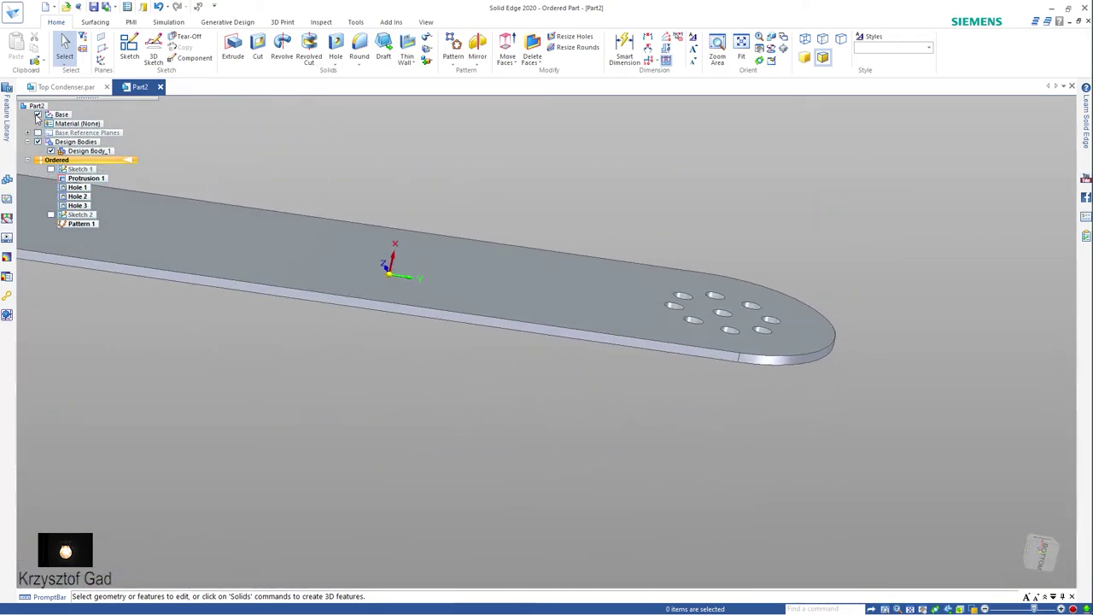
pyautogui.moveTo(107, 144)
pyautogui.mouseDown(button='middle')
pyautogui.moveTo(335, 162)
pyautogui.moveTo(317, 168)
pyautogui.moveTo(192, 88)
pyautogui.moveTo(79, 124)
pyautogui.mouseUp(button='middle')
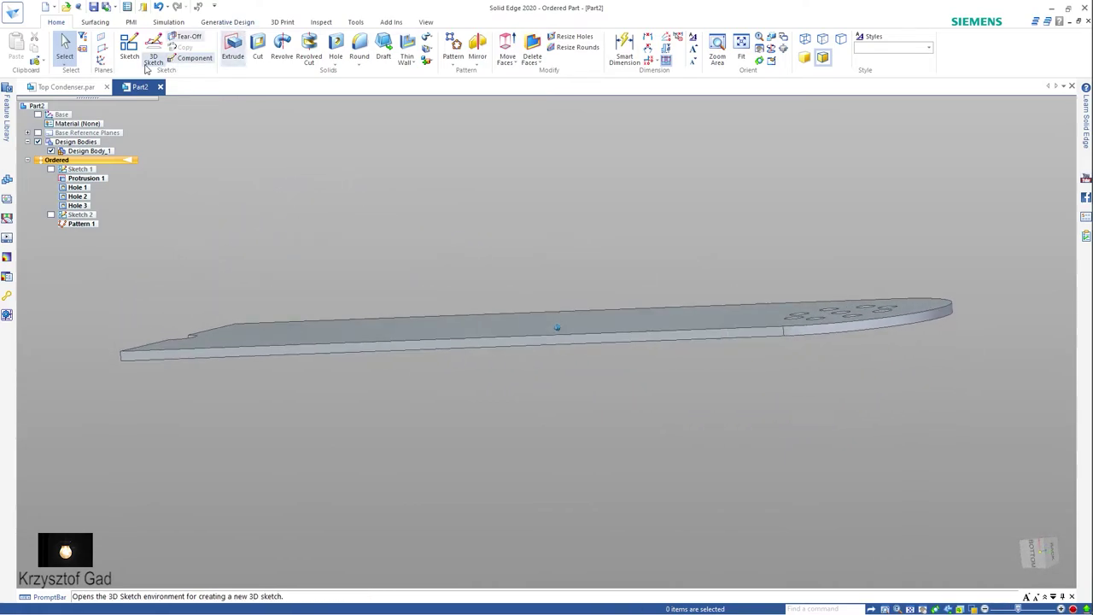
pyautogui.rightClick(80, 124)
pyautogui.click(102, 139)
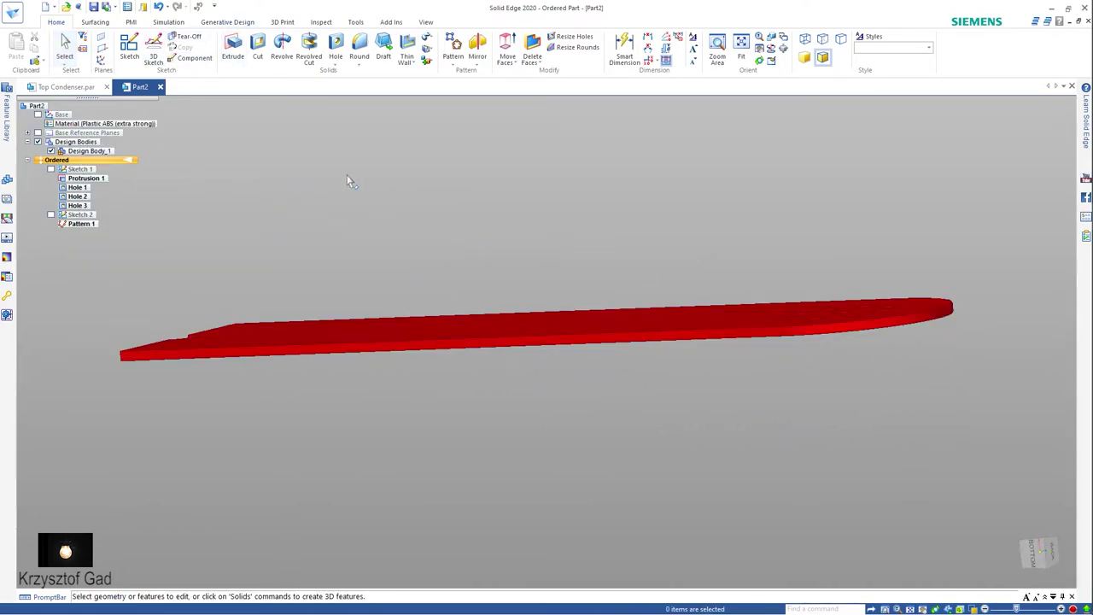
pyautogui.moveTo(349, 178); pyautogui.dragTo(173, 447, button='middle')
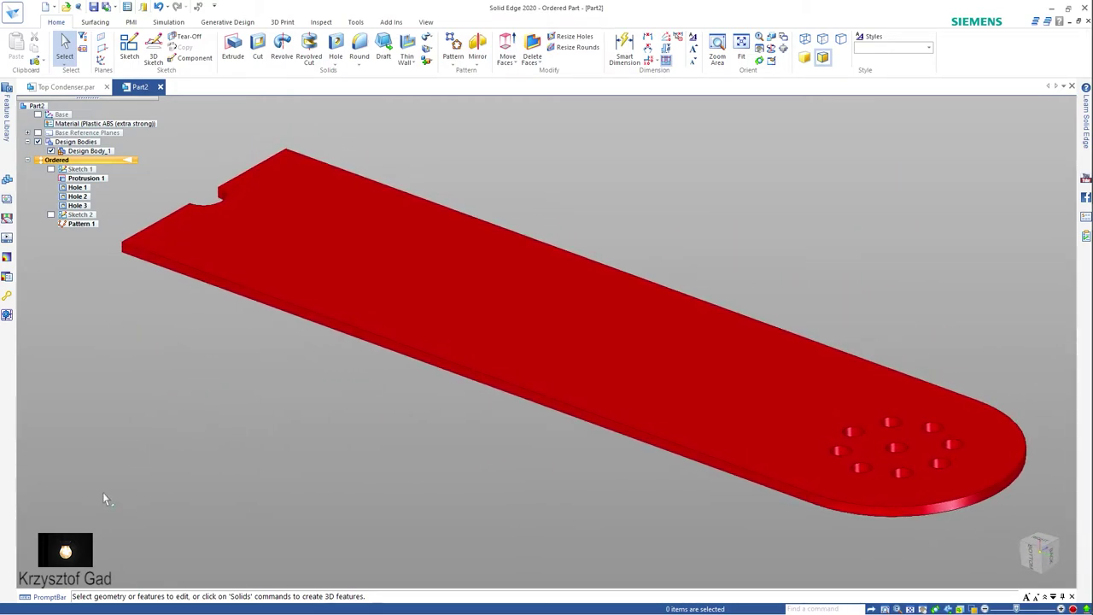
# Create a new ISO Metric Part document
pyautogui.click(13, 12)
pyautogui.click(32, 66)
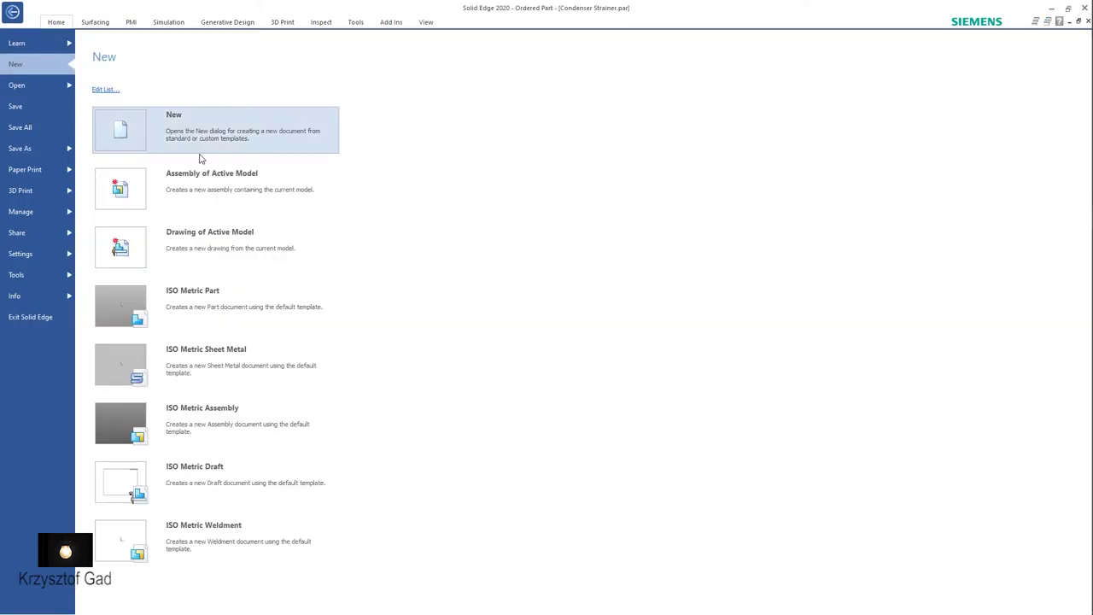
pyautogui.click(220, 295)
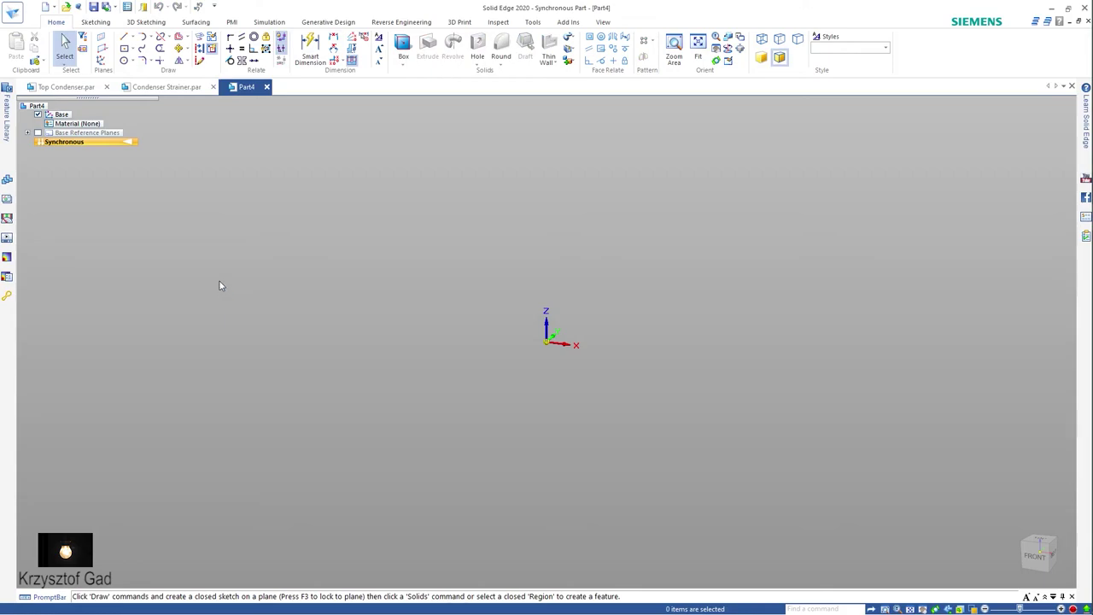
# Switch the part to ordered modelling and draw a 6 mm circle at the origin on the top plane
pyautogui.rightClick(219, 285)
pyautogui.click(273, 462)
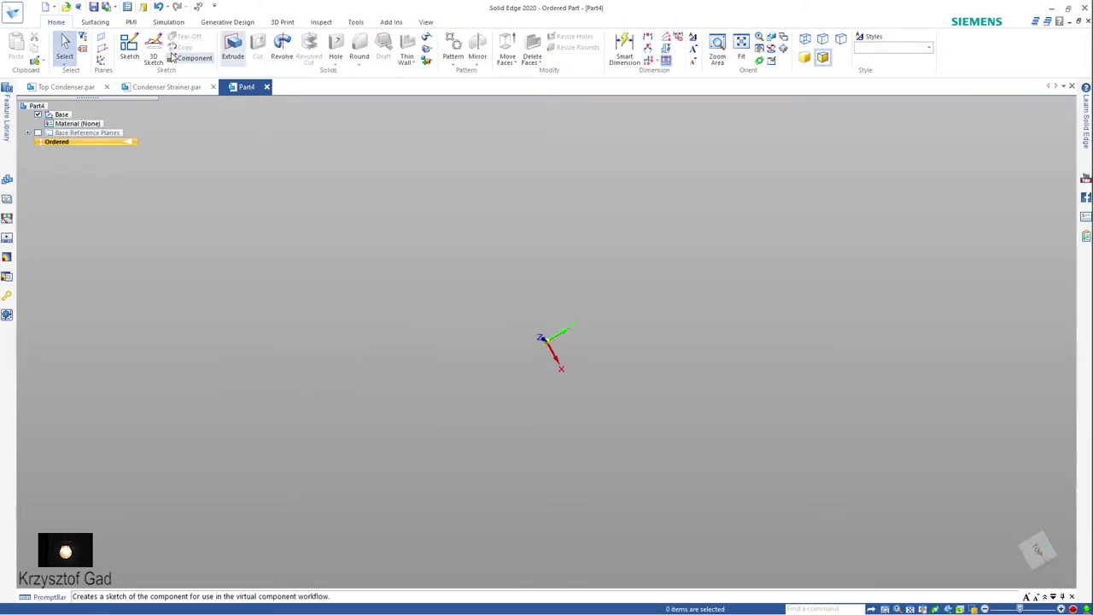
pyautogui.click(129, 49)
pyautogui.click(575, 344)
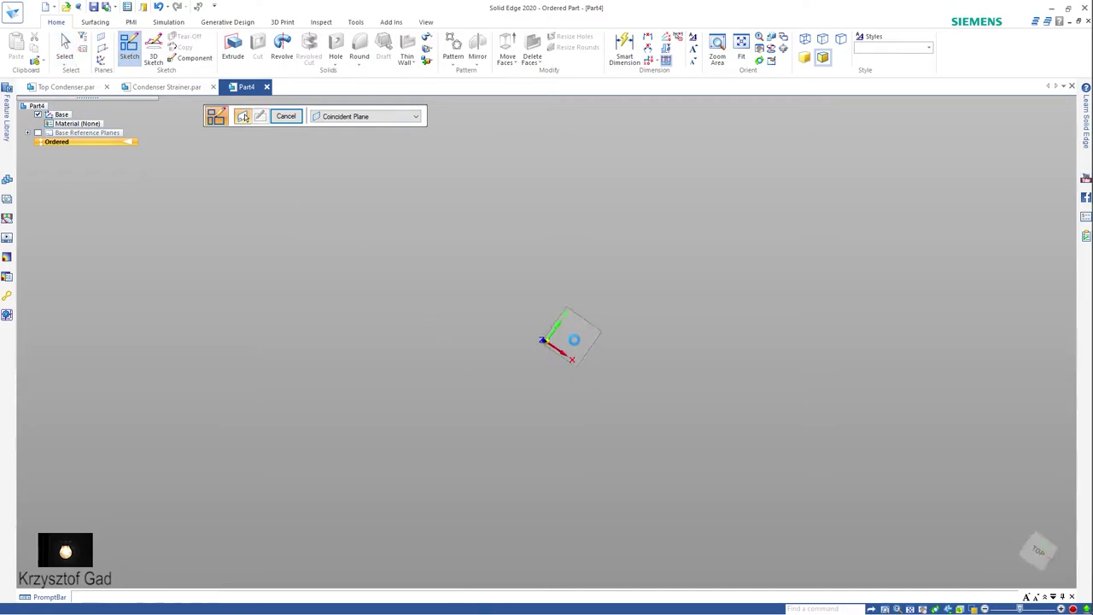
pyautogui.rightClick(554, 282)
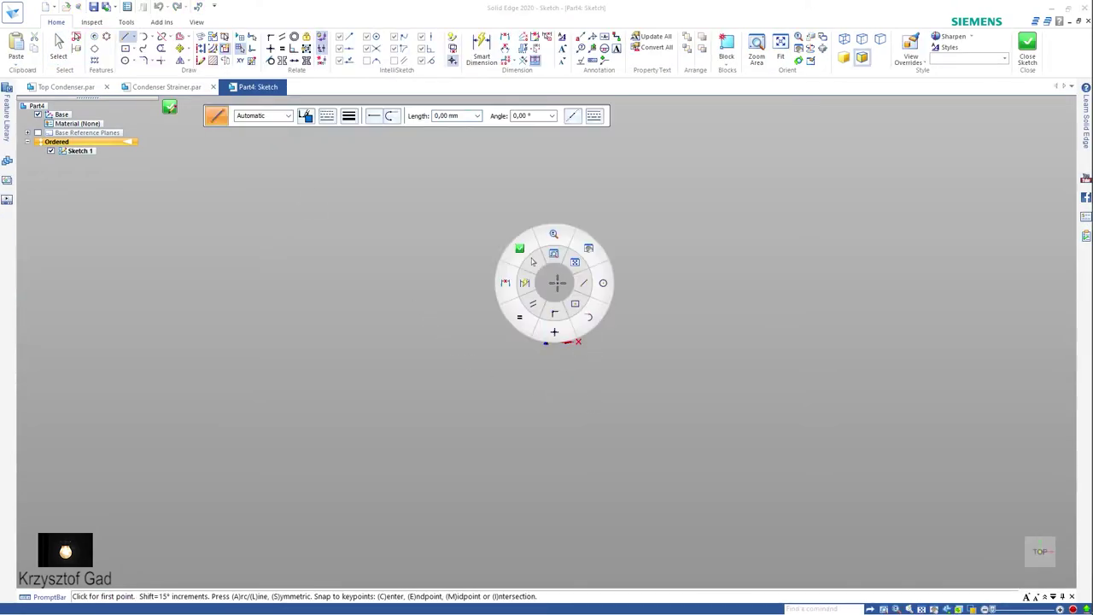
pyautogui.click(600, 283)
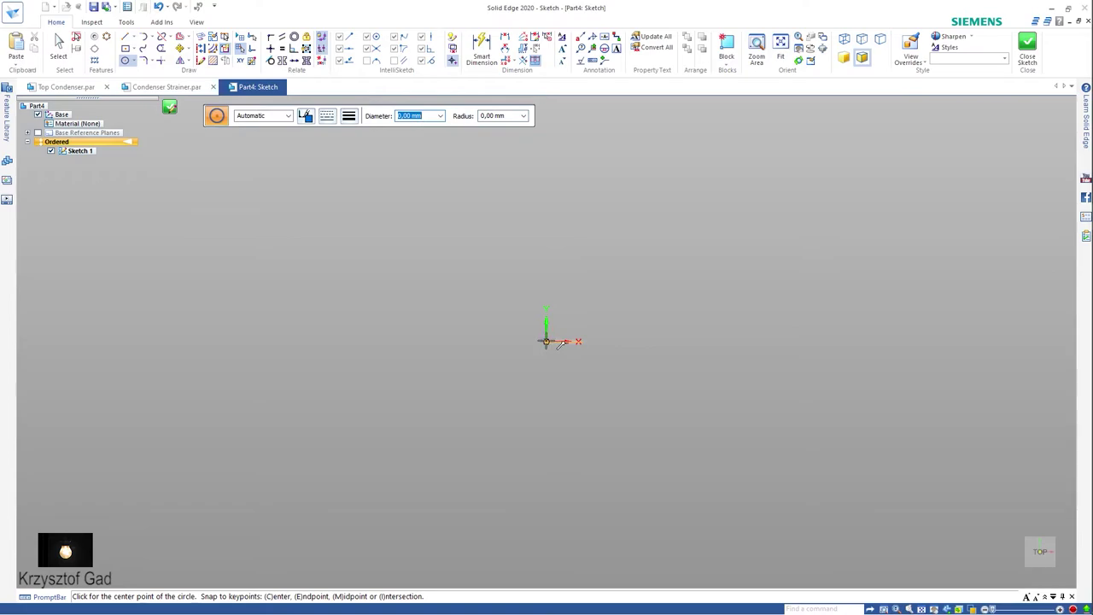
pyautogui.click(547, 342)
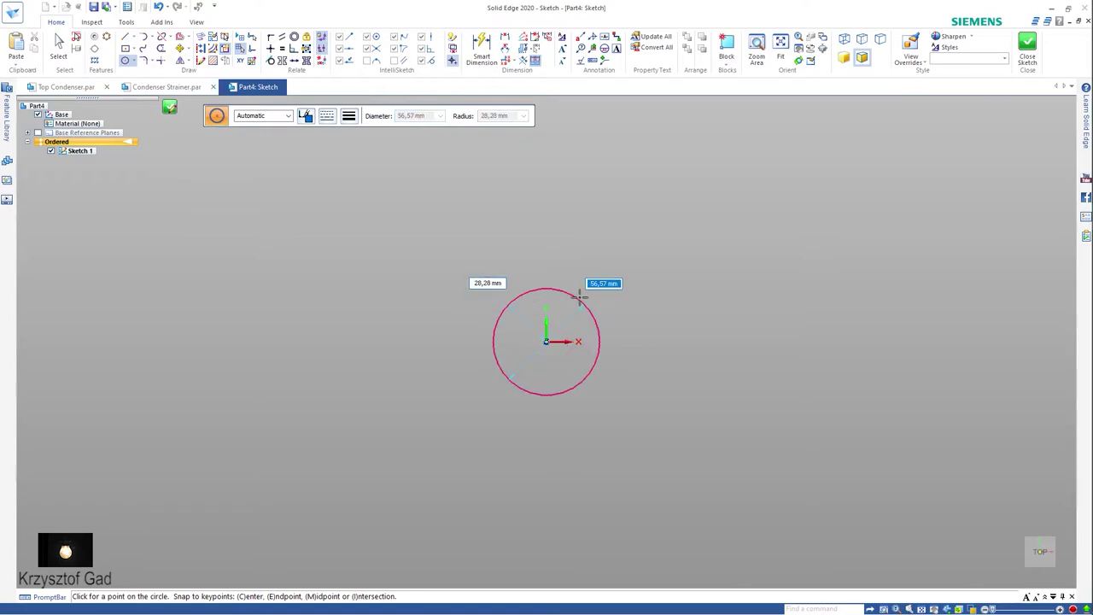
pyautogui.write('6')
pyautogui.press('Return')
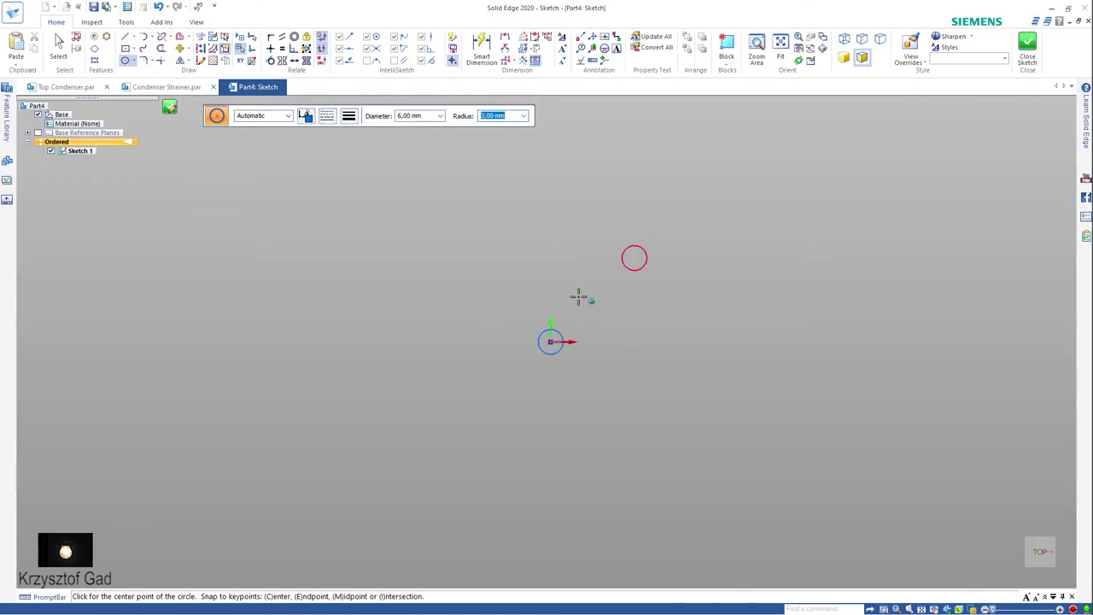
# Dimension the circle at Ø6 and finish Sketch 1
pyautogui.scroll(3, 568, 275)
pyautogui.press('Escape')
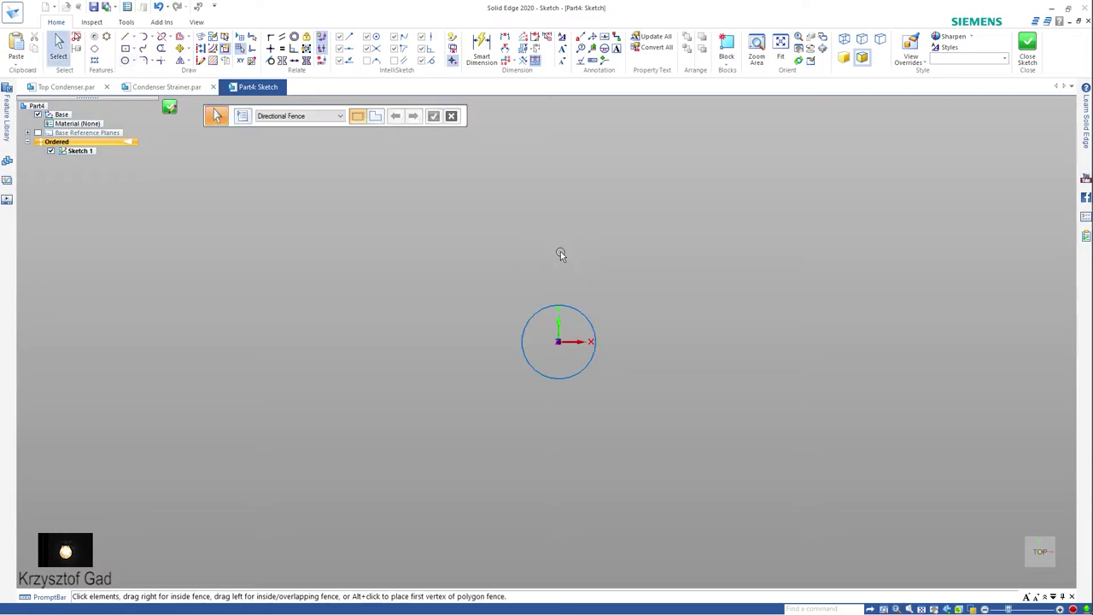
pyautogui.rightClick(561, 251)
pyautogui.click(530, 247)
pyautogui.click(570, 305)
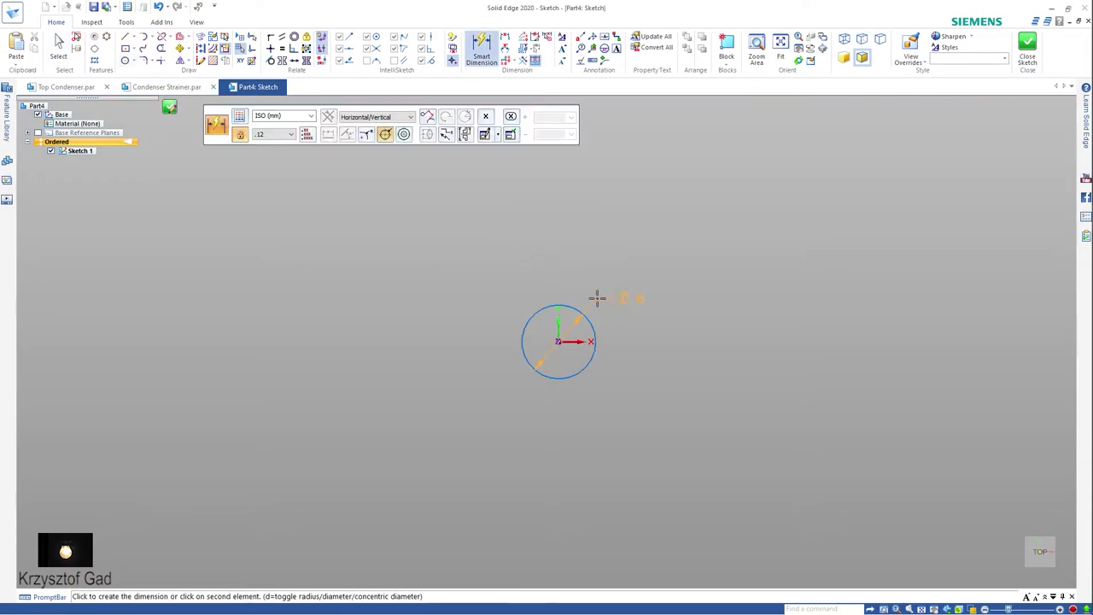
pyautogui.click(596, 298)
pyautogui.click(1033, 43)
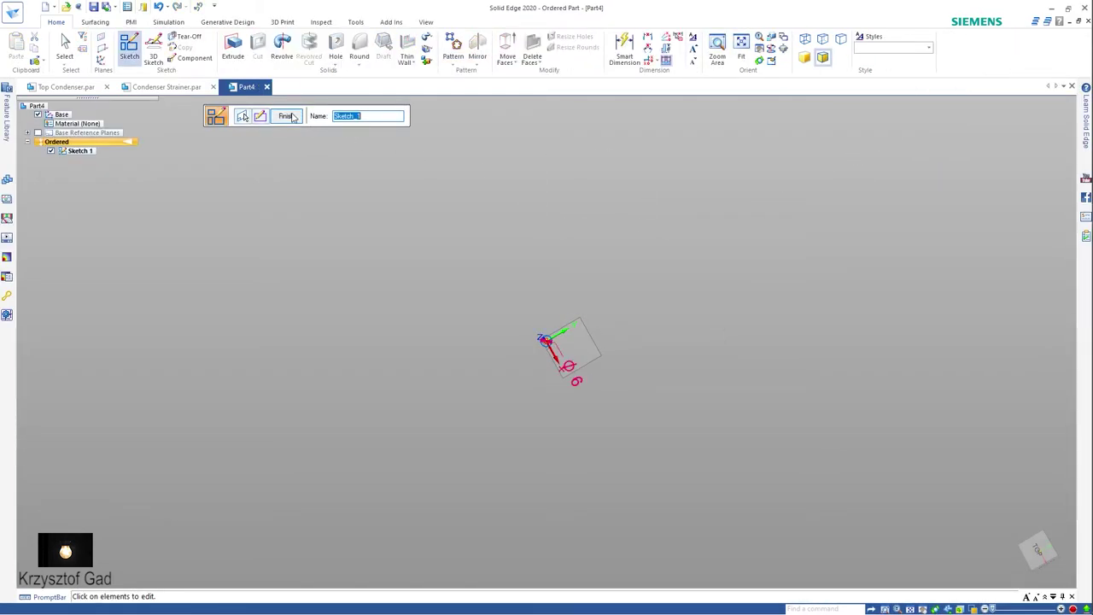
pyautogui.click(292, 115)
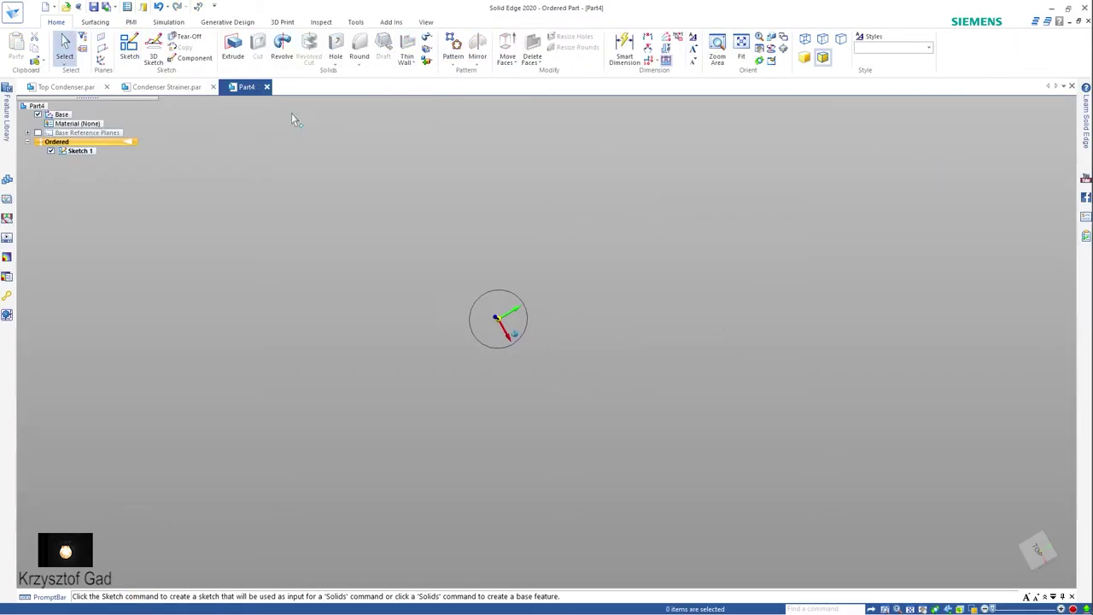
# Extrude the Ø6 circle 16 mm with Symmetric Extent to form Protrusion 1
pyautogui.click(233, 47)
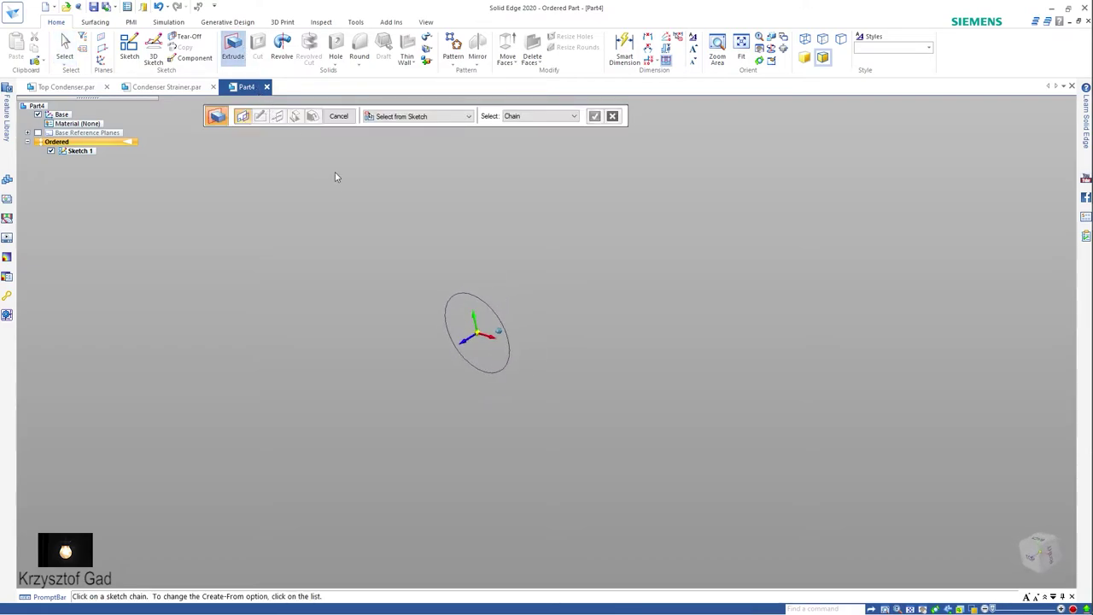
pyautogui.click(474, 267)
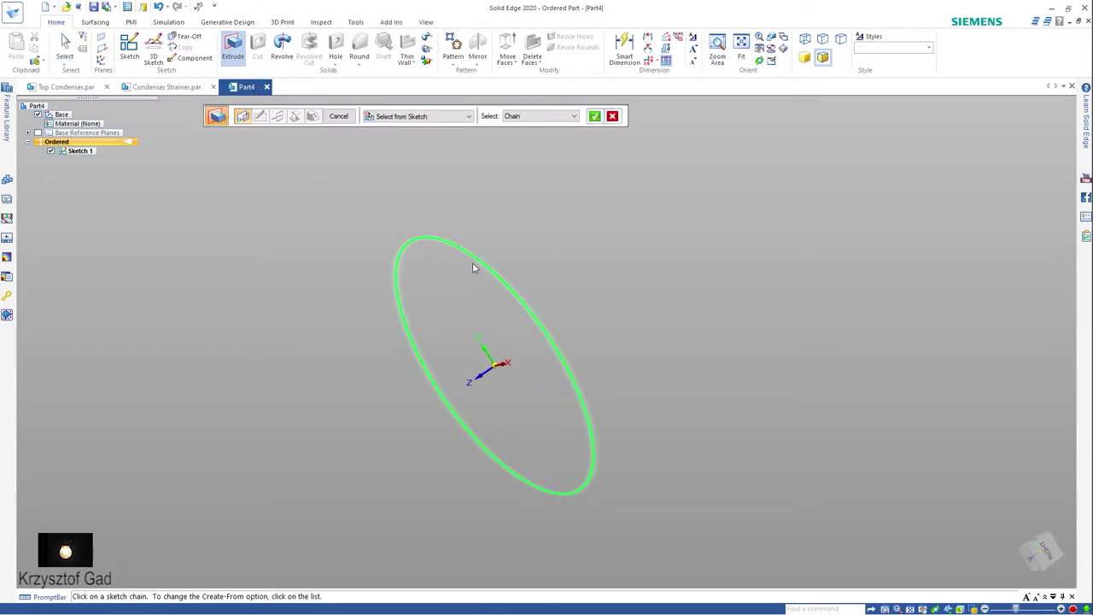
pyautogui.rightClick(447, 274)
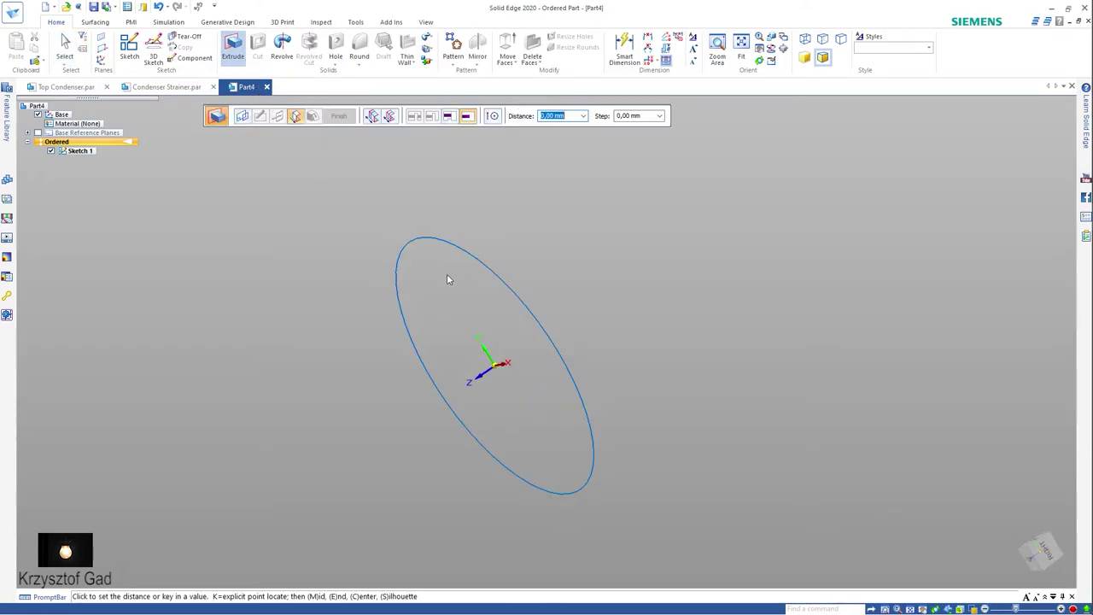
pyautogui.click(390, 118)
pyautogui.write('16')
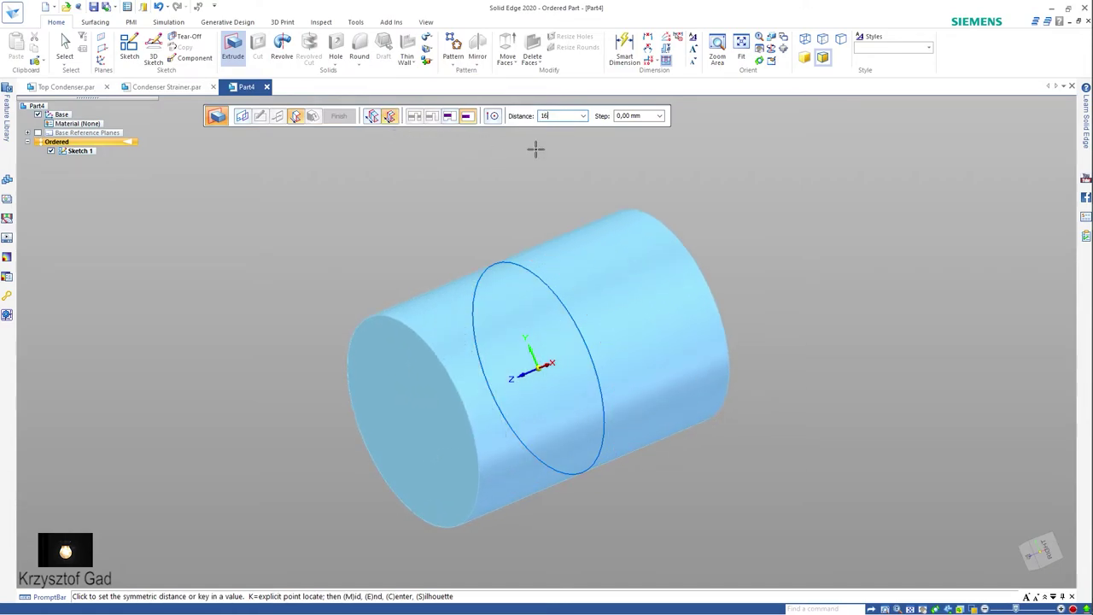
pyautogui.press('Return')
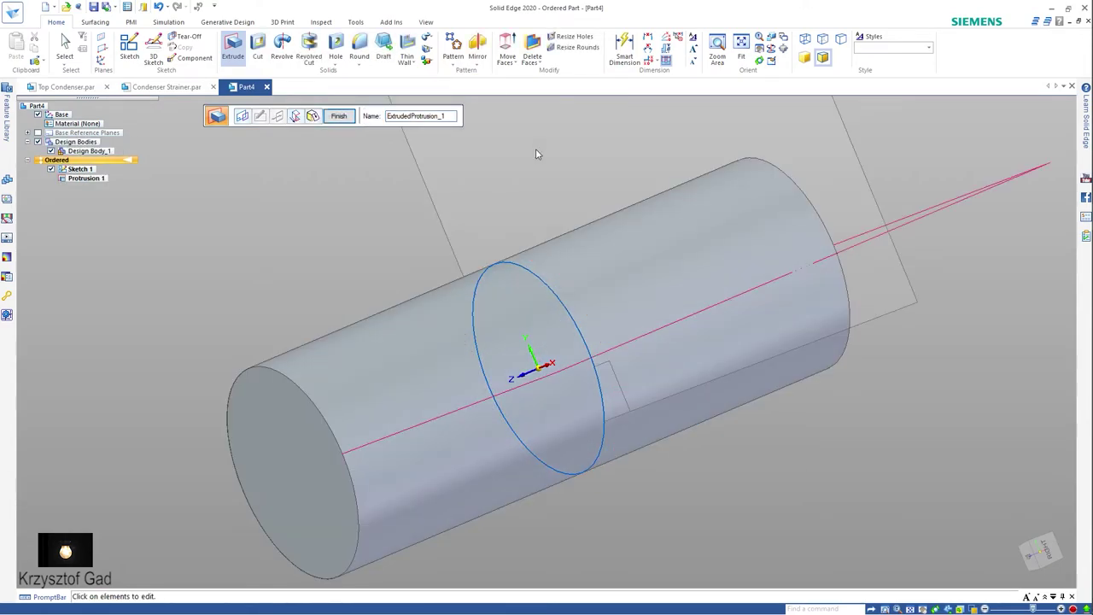
pyautogui.scroll(-2, 536, 155)
pyautogui.scroll(-2, 536, 154)
pyautogui.scroll(-1, 536, 155)
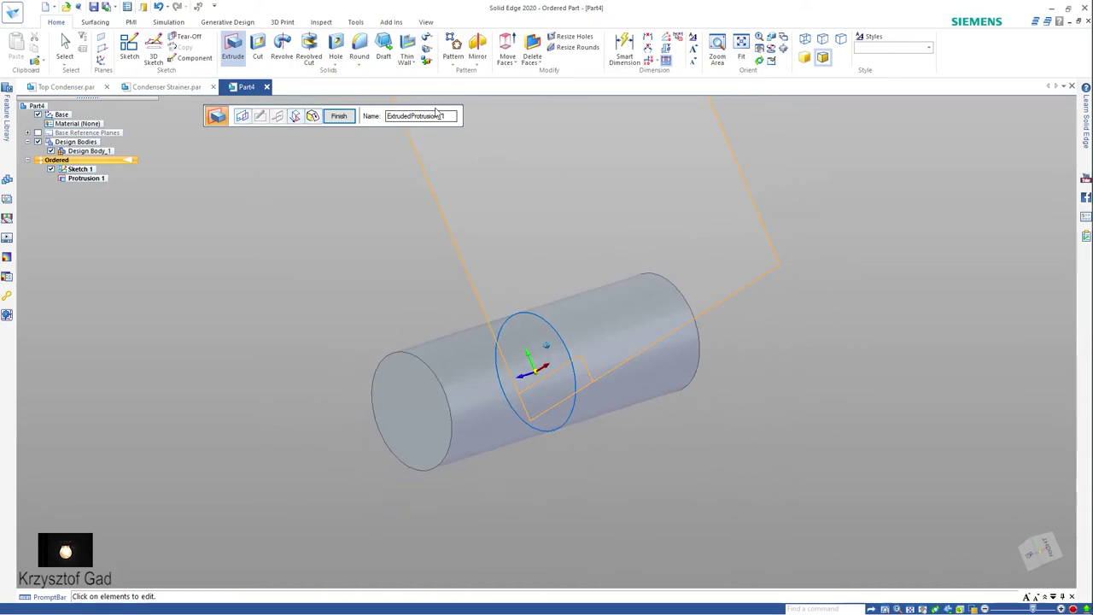
pyautogui.click(342, 121)
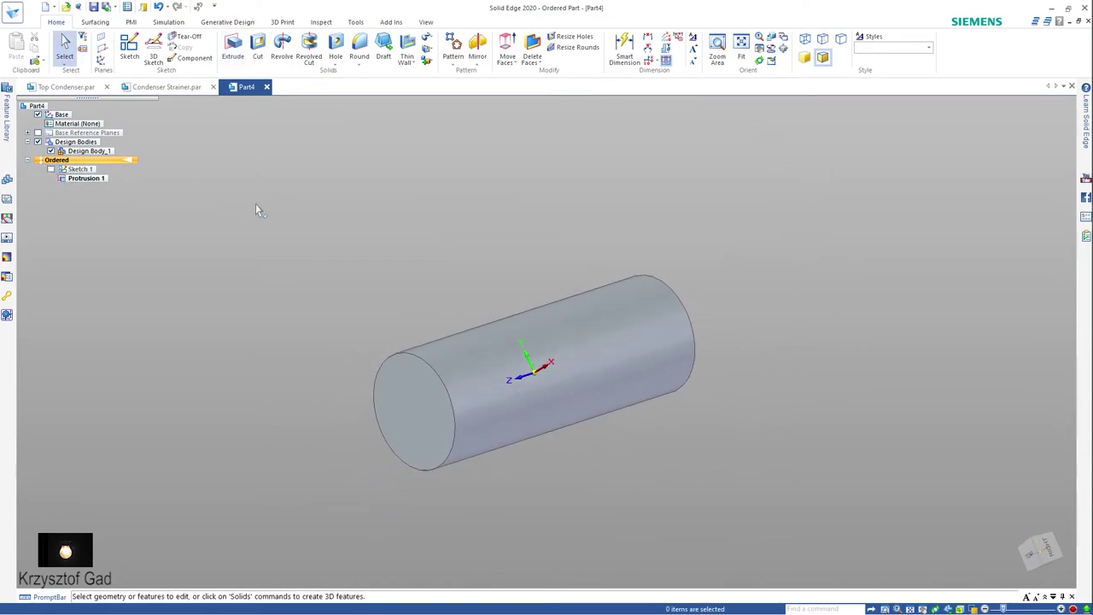
# On the cylinder's end face, draw a 4 mm circle and a larger circle, both centred on the origin
pyautogui.click(129, 47)
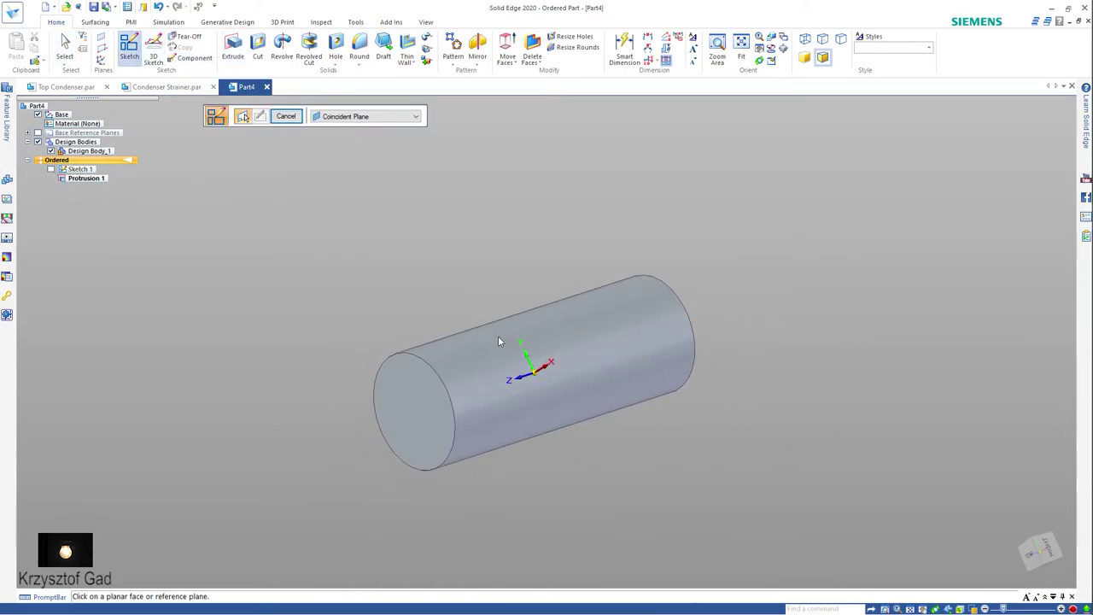
pyautogui.click(529, 353)
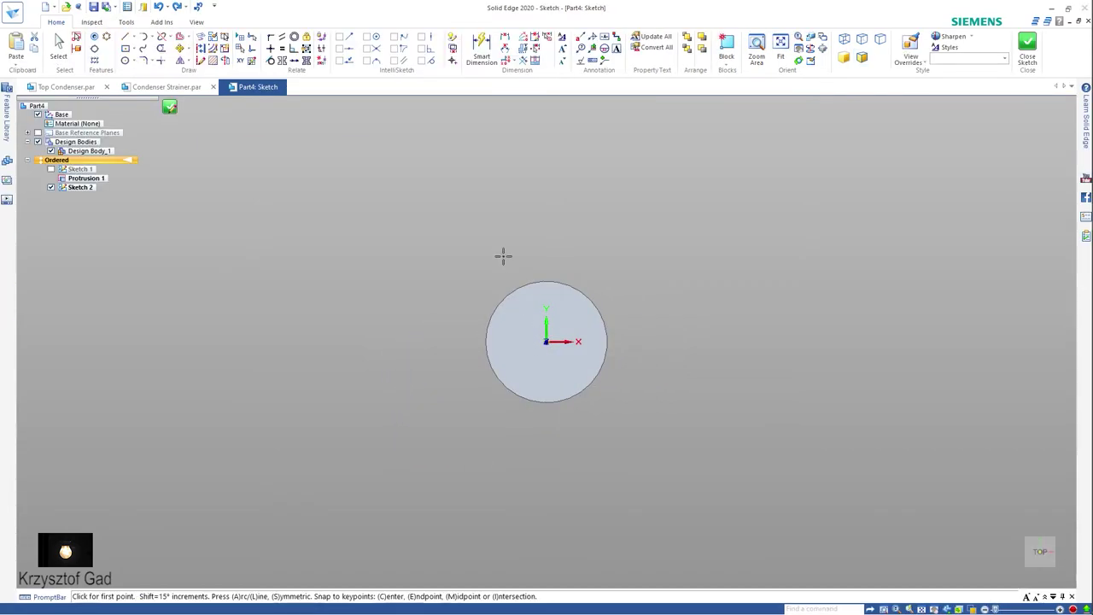
pyautogui.click(126, 61)
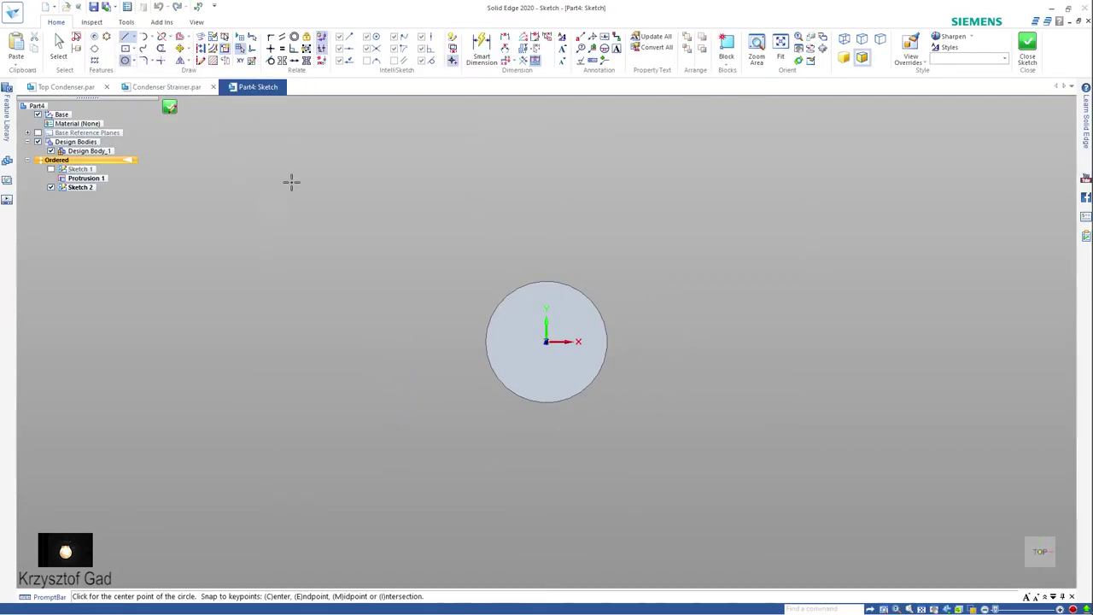
pyautogui.click(547, 342)
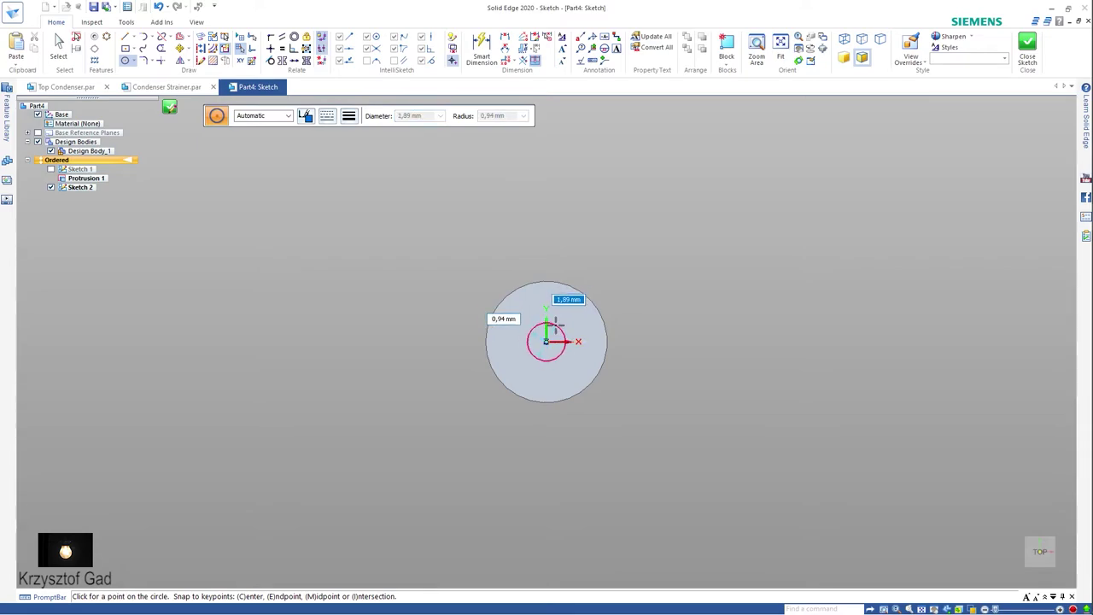
pyautogui.write('4')
pyautogui.press('Return')
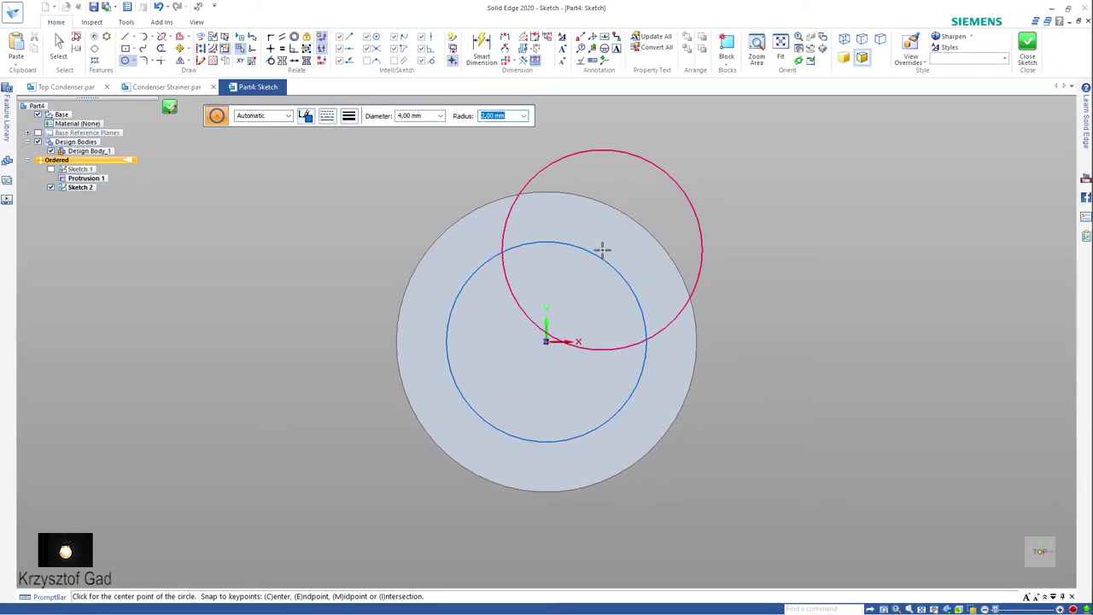
pyautogui.press('Escape')
pyautogui.click(546, 342)
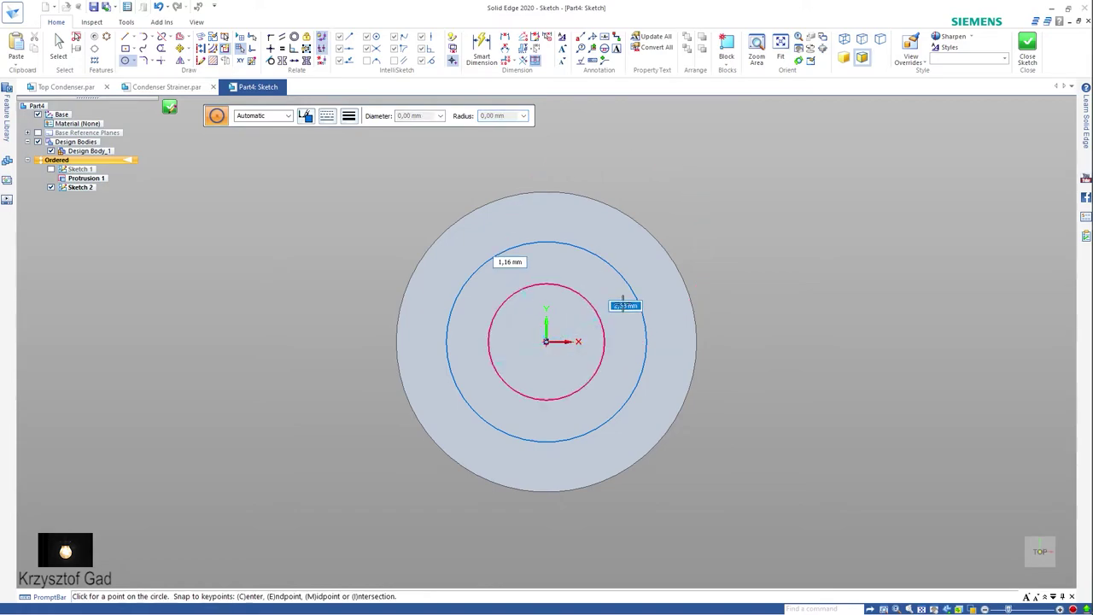
pyautogui.click(703, 244)
# Dimension the inner circle at Ø4 and the outer circle at Ø7,3
pyautogui.rightClick(754, 211)
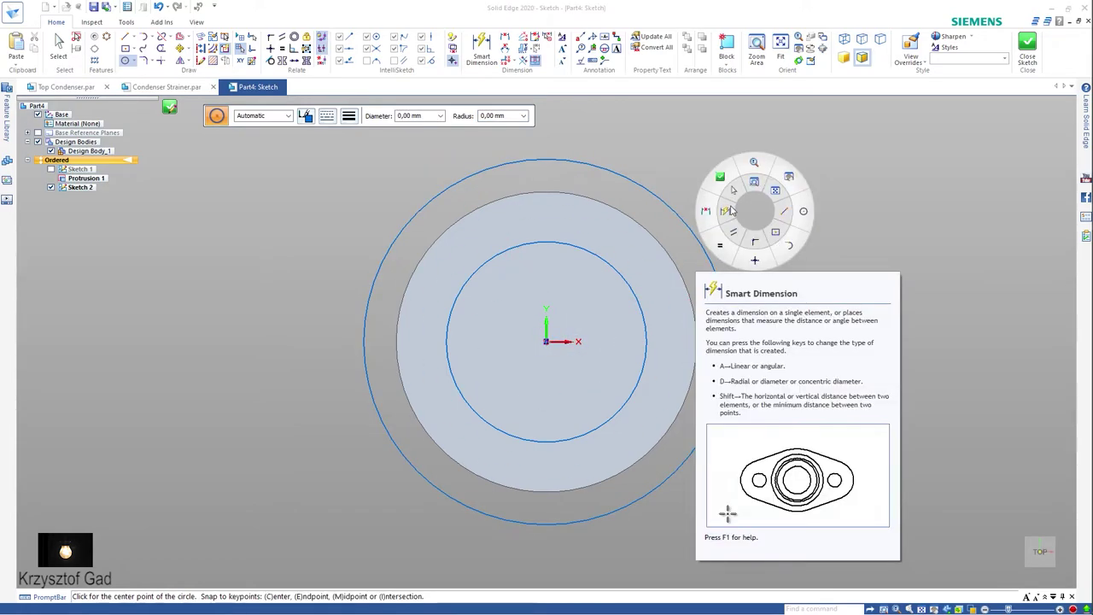
pyautogui.click(727, 209)
pyautogui.click(621, 273)
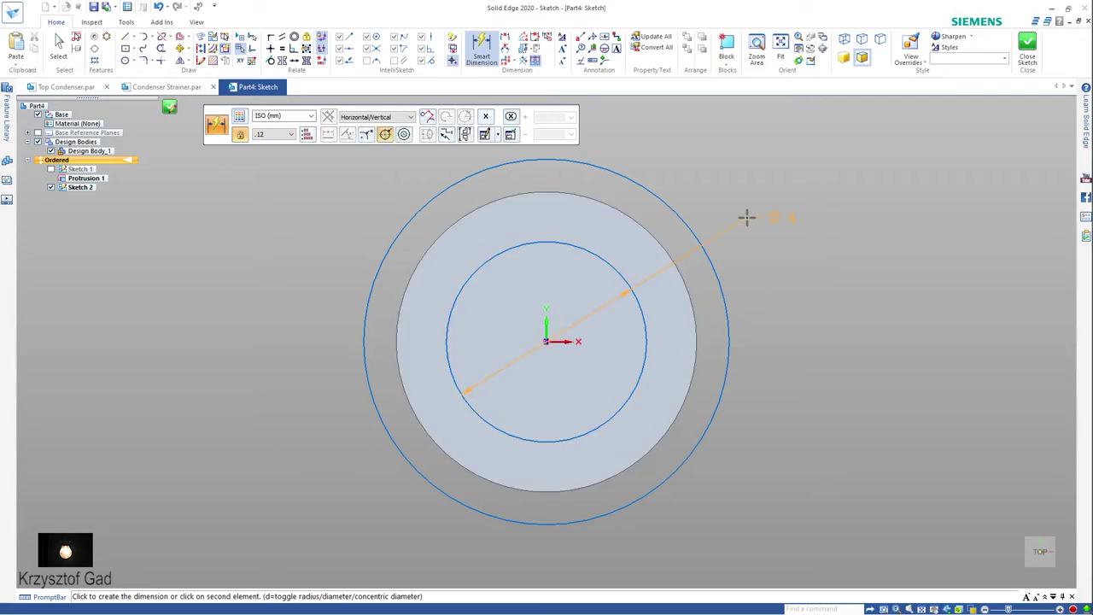
pyautogui.click(754, 192)
pyautogui.click(720, 281)
pyautogui.click(771, 260)
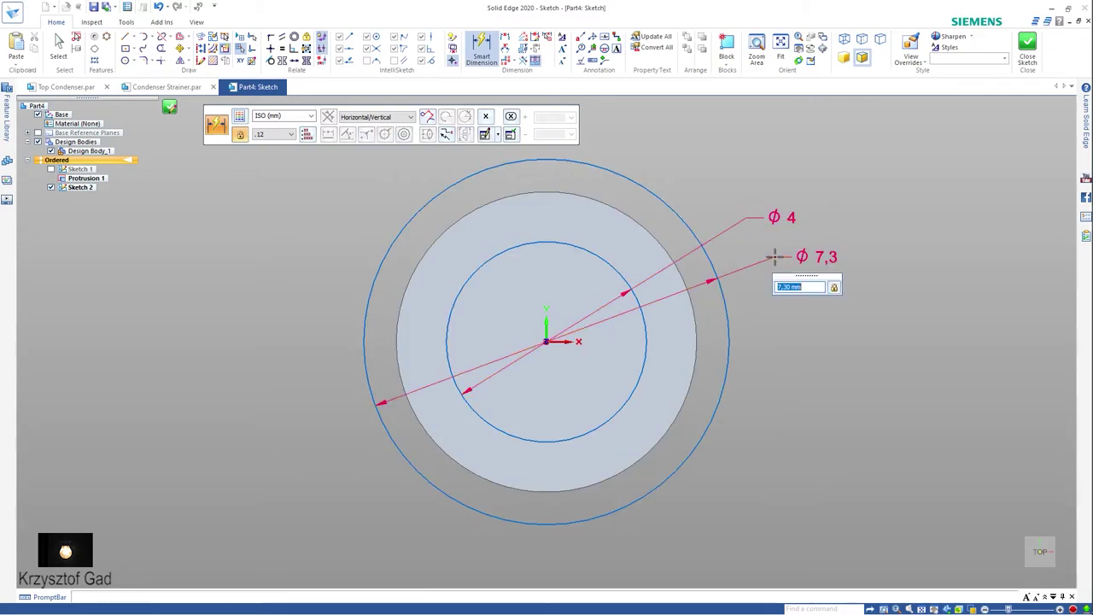
pyautogui.press('Return')
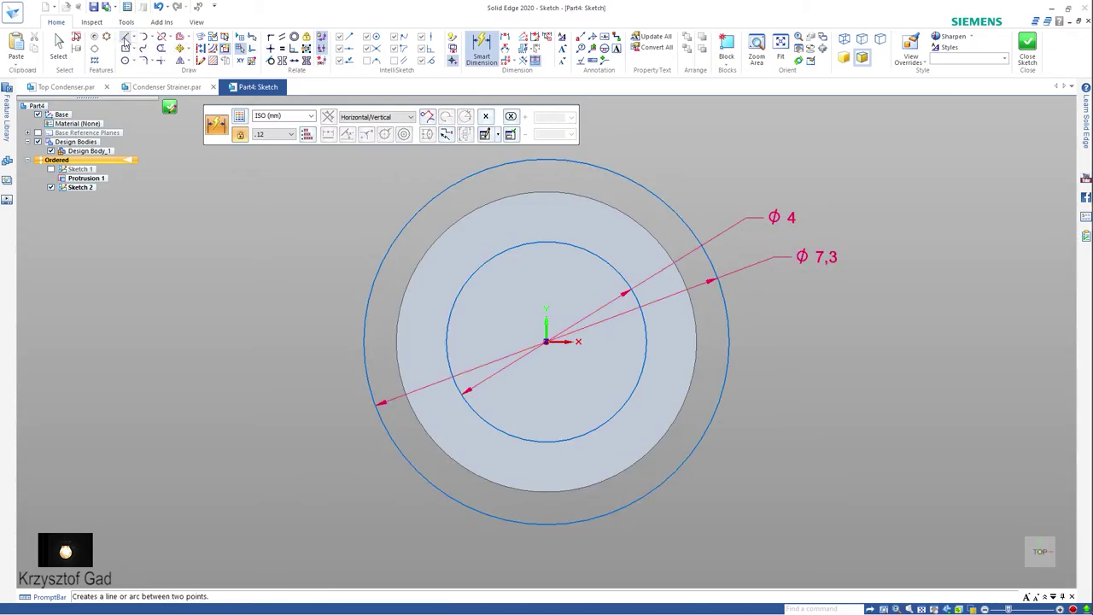
pyautogui.click(125, 38)
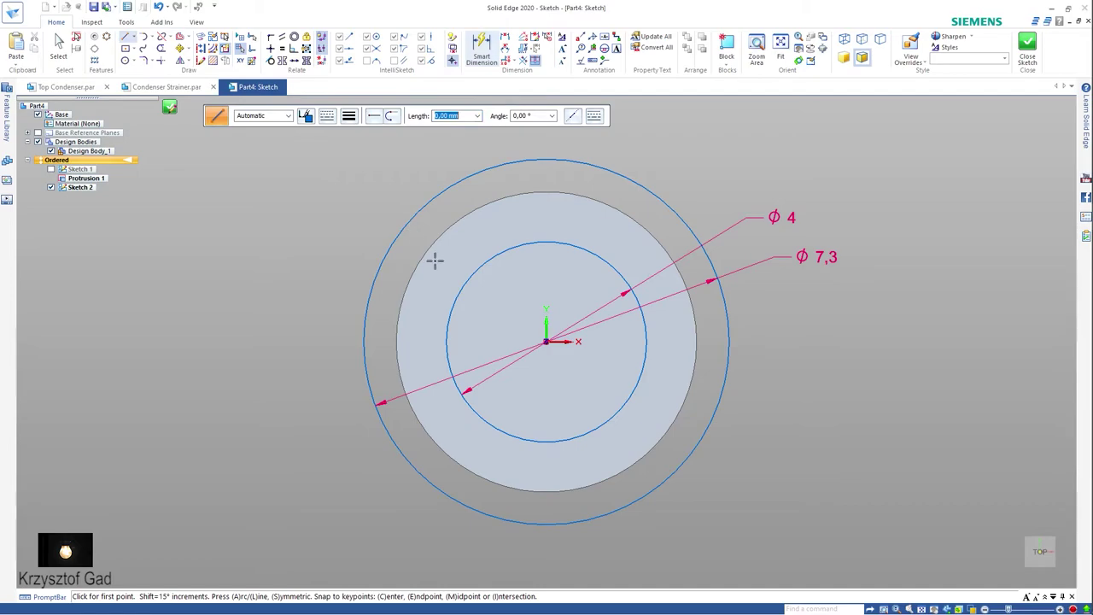
# Draw two lines from the centre to the outer circle, one horizontal and one to the upper left
pyautogui.click(547, 342)
pyautogui.click(727, 343)
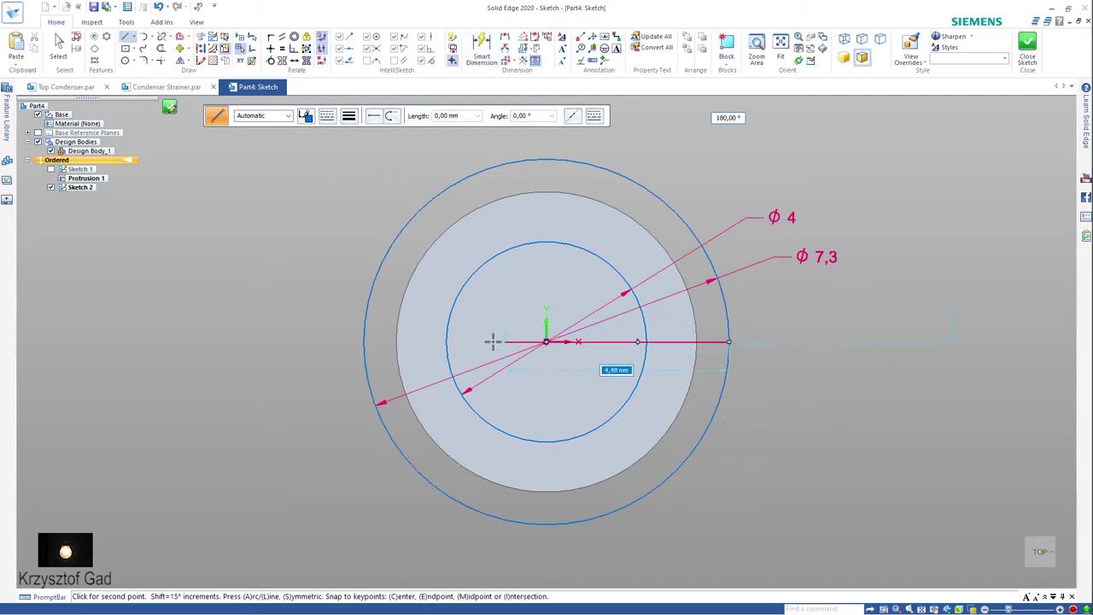
pyautogui.rightClick(512, 334)
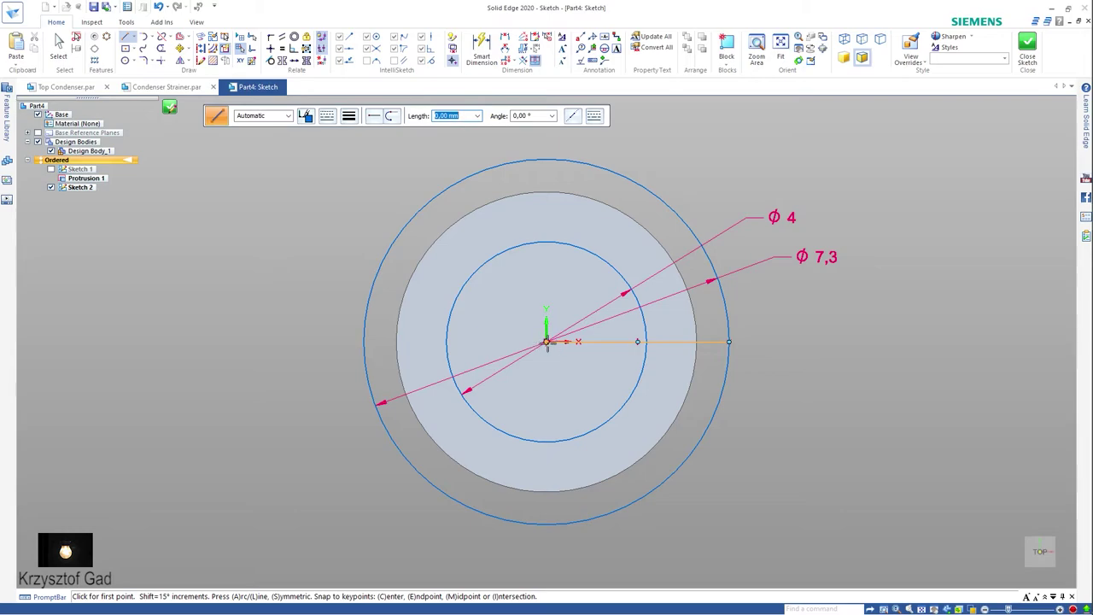
pyautogui.click(547, 342)
pyautogui.click(420, 209)
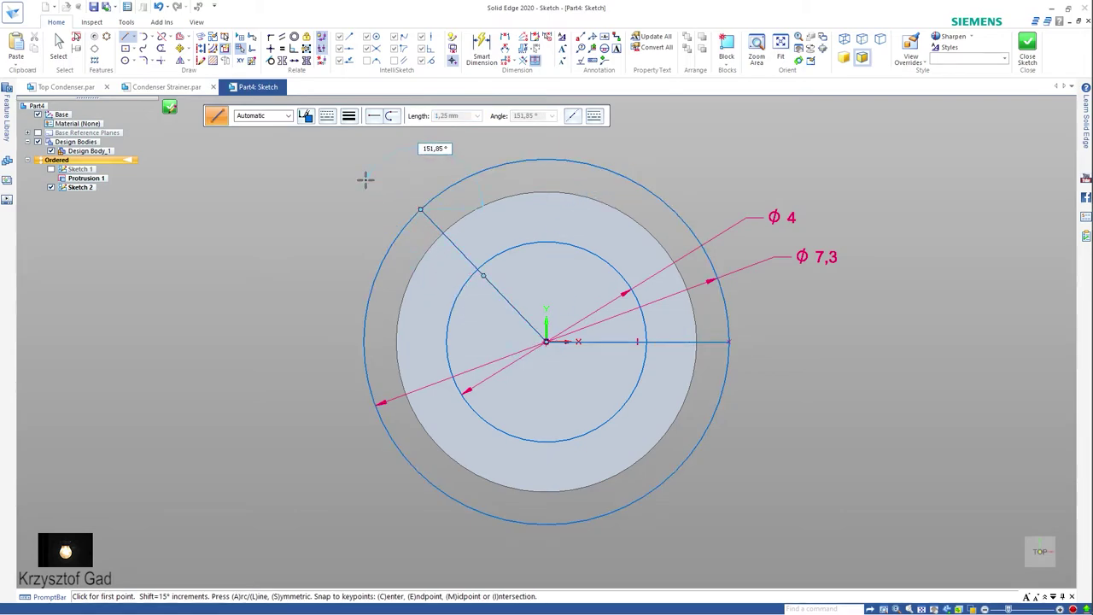
# Set the angle between the diagonal and horizontal lines to 45°
pyautogui.click(507, 50)
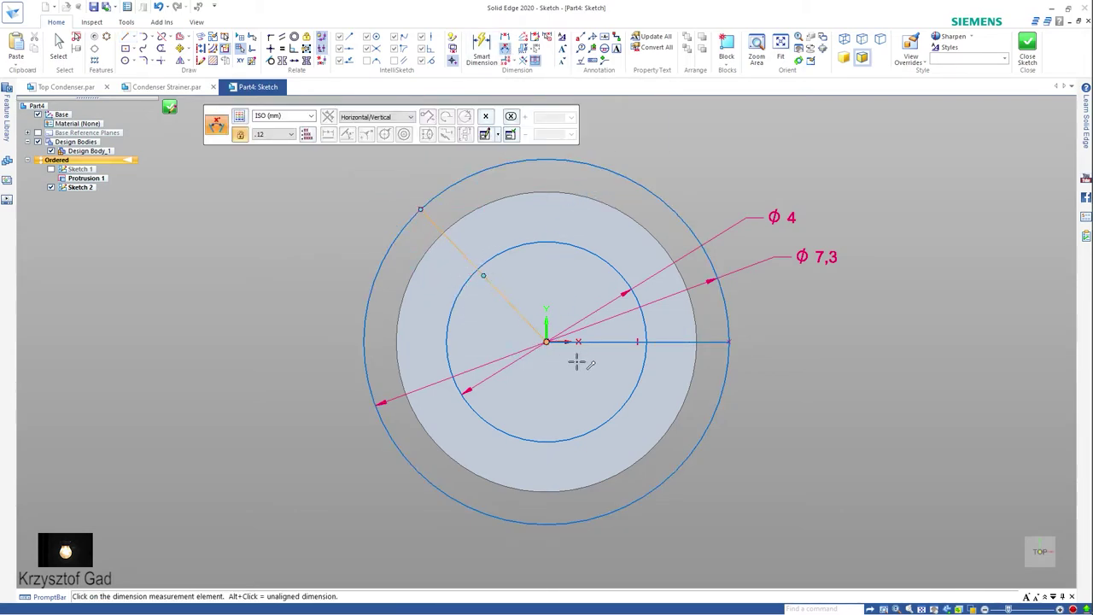
pyautogui.click(603, 343)
pyautogui.click(314, 276)
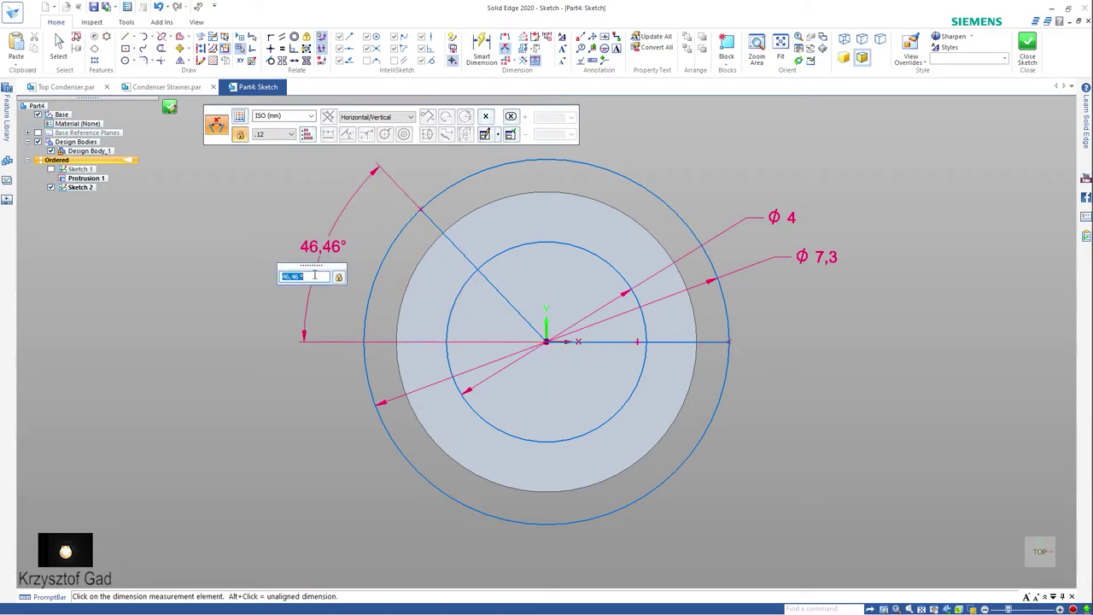
pyautogui.write('45')
pyautogui.press('Return')
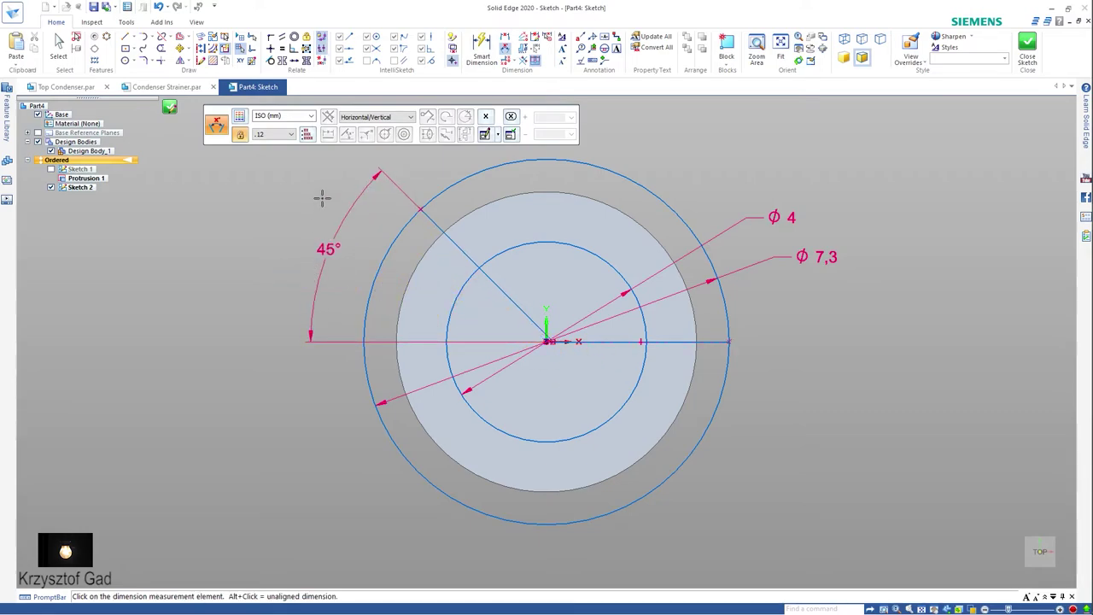
pyautogui.press('Escape')
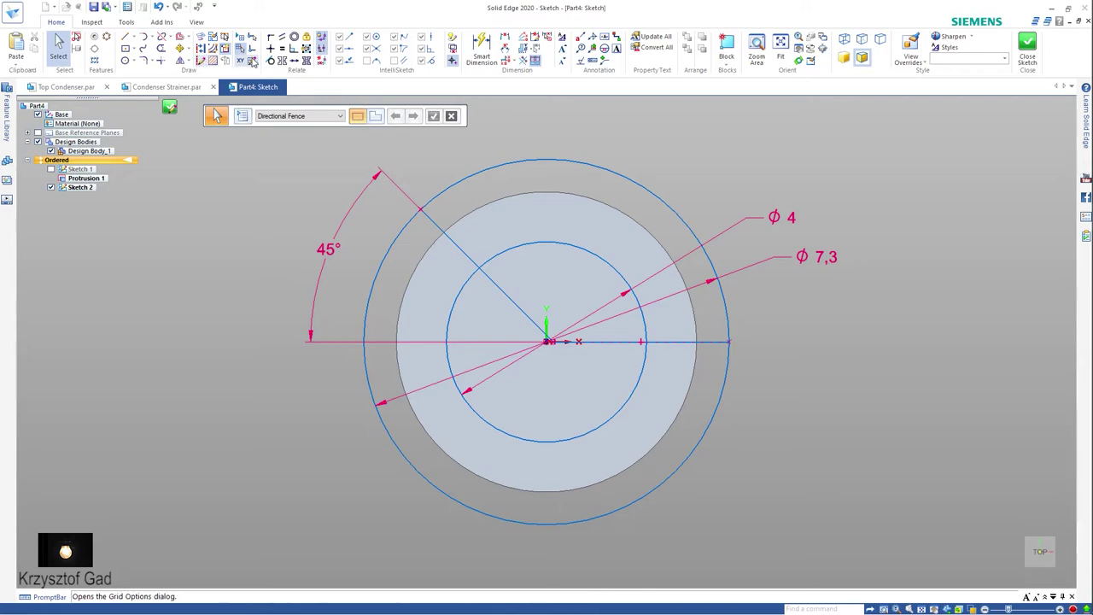
# Connect the diagonal line's end onto the outer circle
pyautogui.click(270, 38)
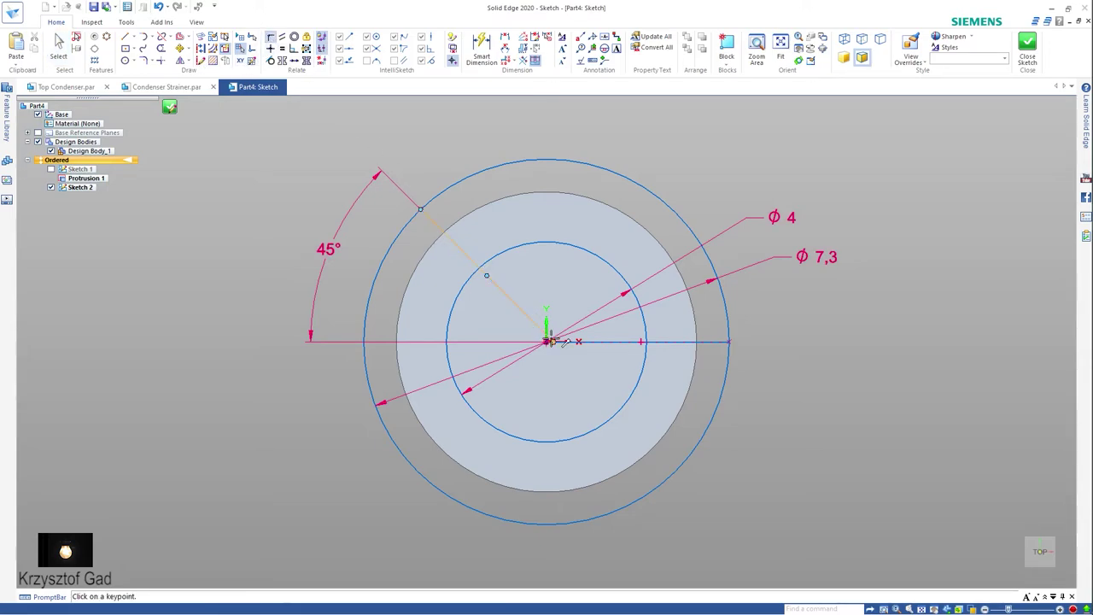
pyautogui.click(548, 342)
pyautogui.click(418, 209)
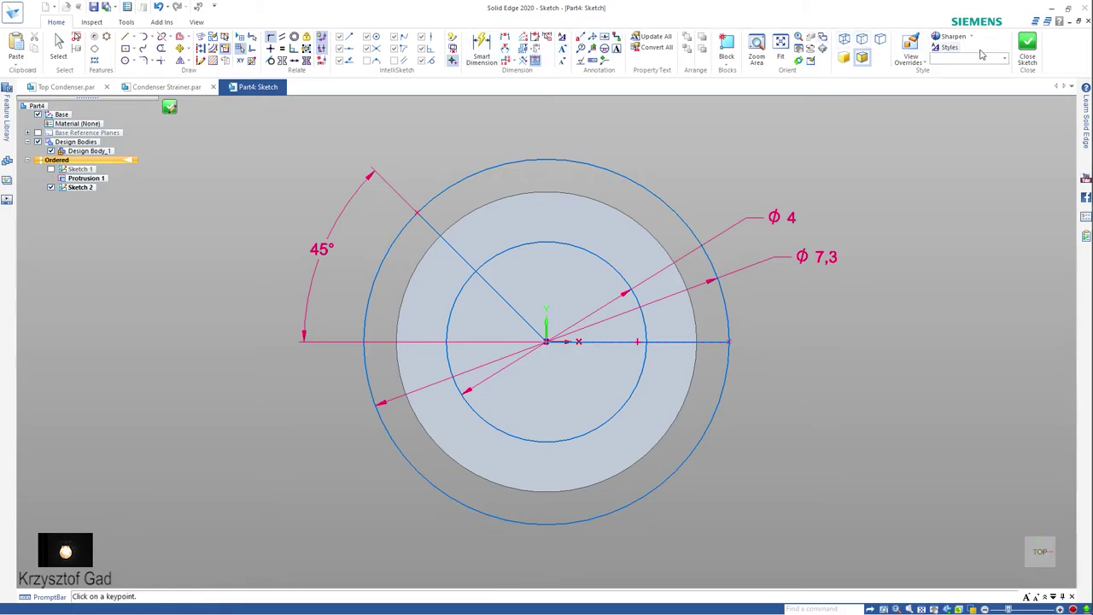
# Trim the inner circle into an arc, remove the line pieces inside it, and close the sketch
pyautogui.click(161, 48)
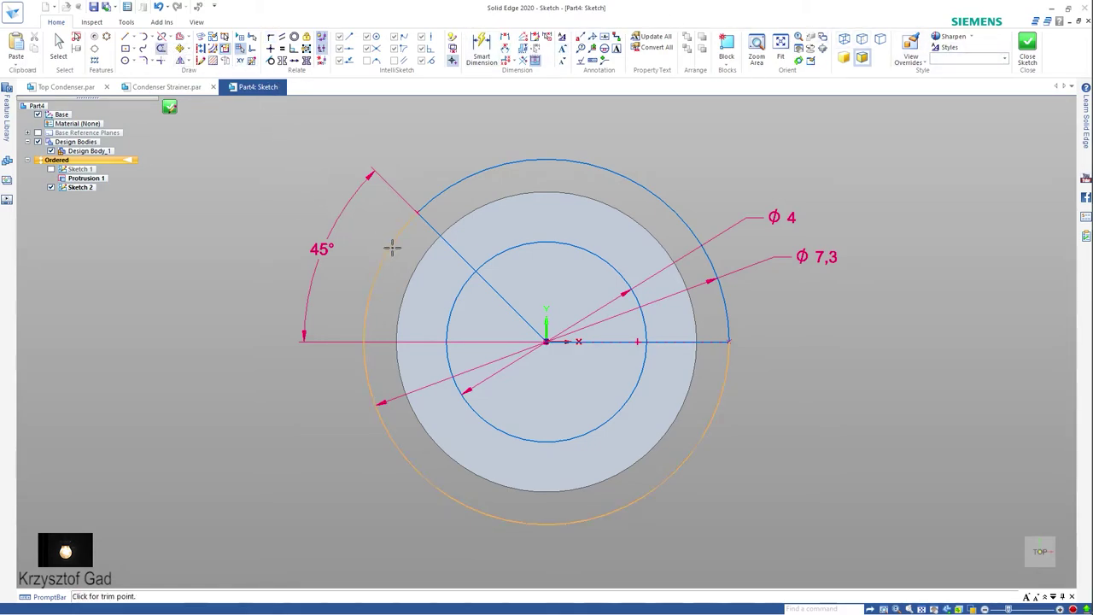
pyautogui.click(508, 250)
pyautogui.moveTo(508, 297); pyautogui.dragTo(610, 349)
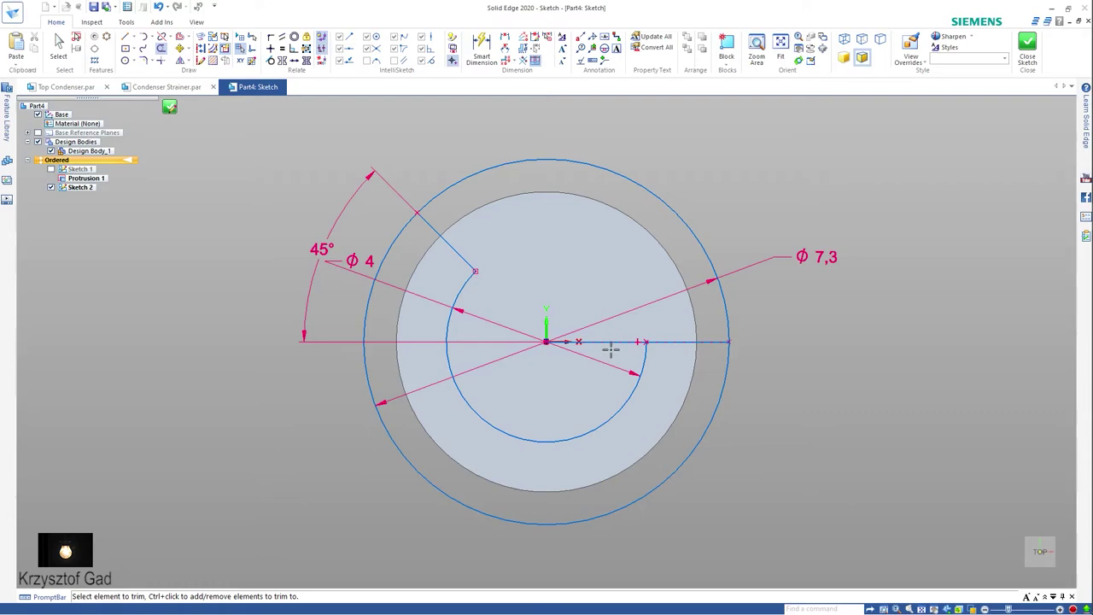
pyautogui.click(1027, 53)
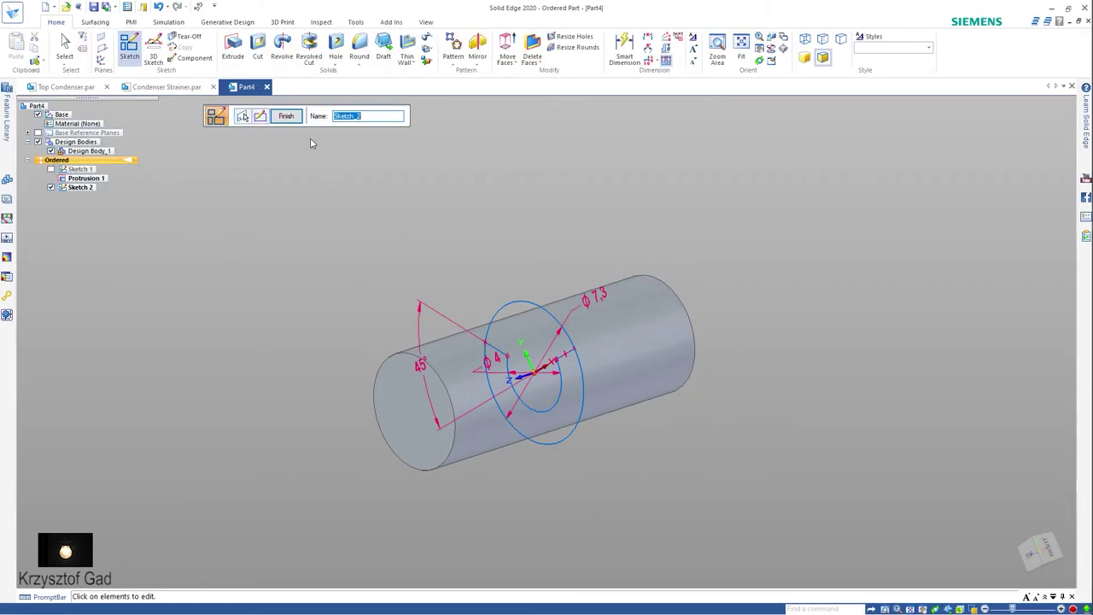
# Reopen Sketch 2's profile, trim off the lower part of the Ø7,3 outer circle, and finish it
pyautogui.click(286, 117)
pyautogui.rightClick(84, 189)
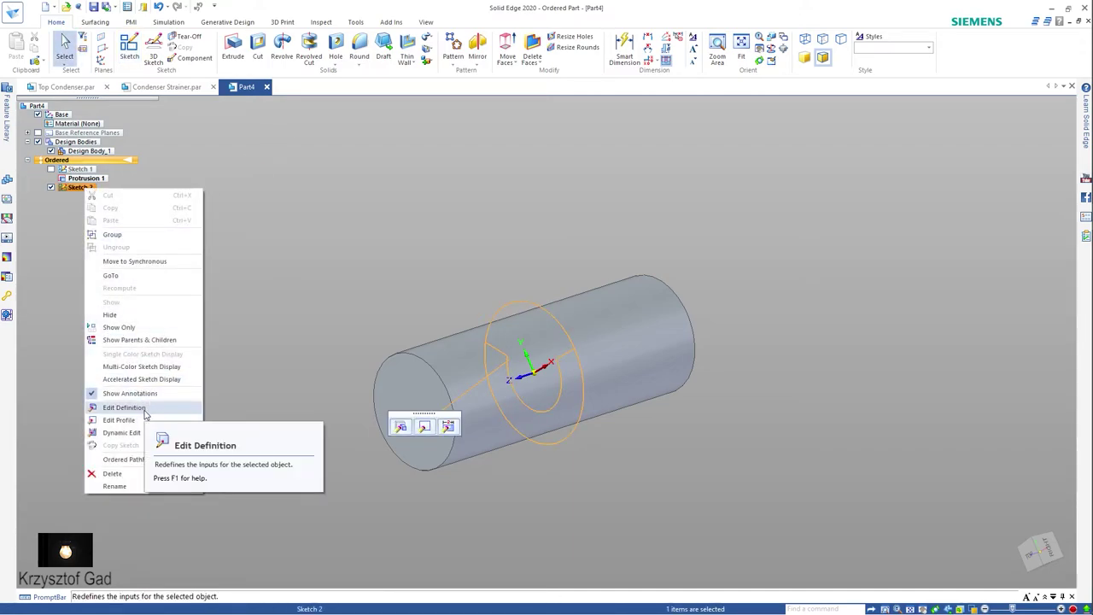
pyautogui.click(145, 419)
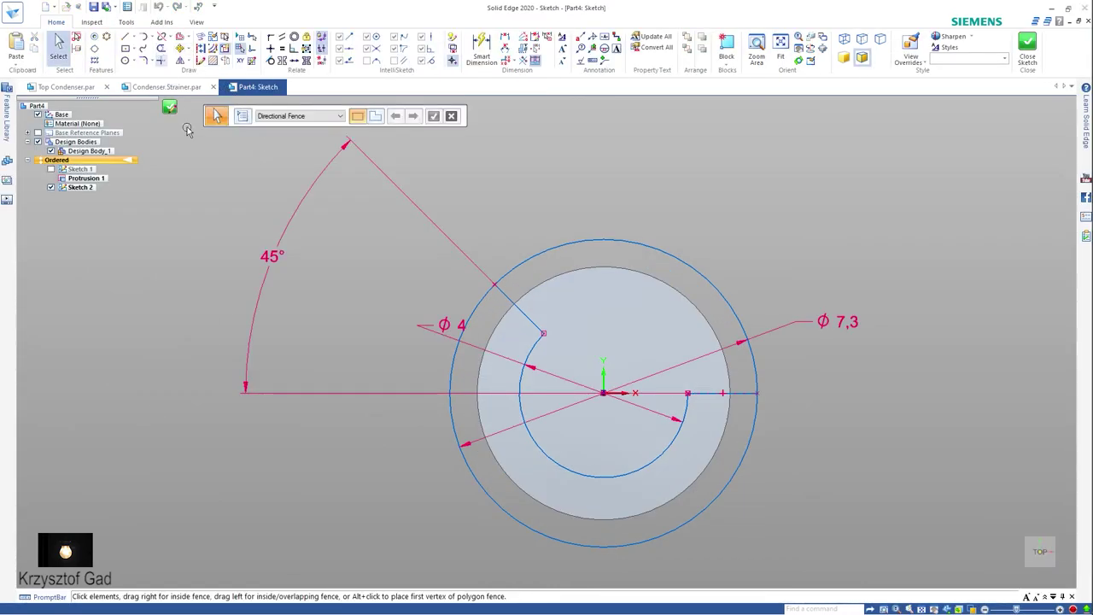
pyautogui.click(161, 48)
pyautogui.click(473, 310)
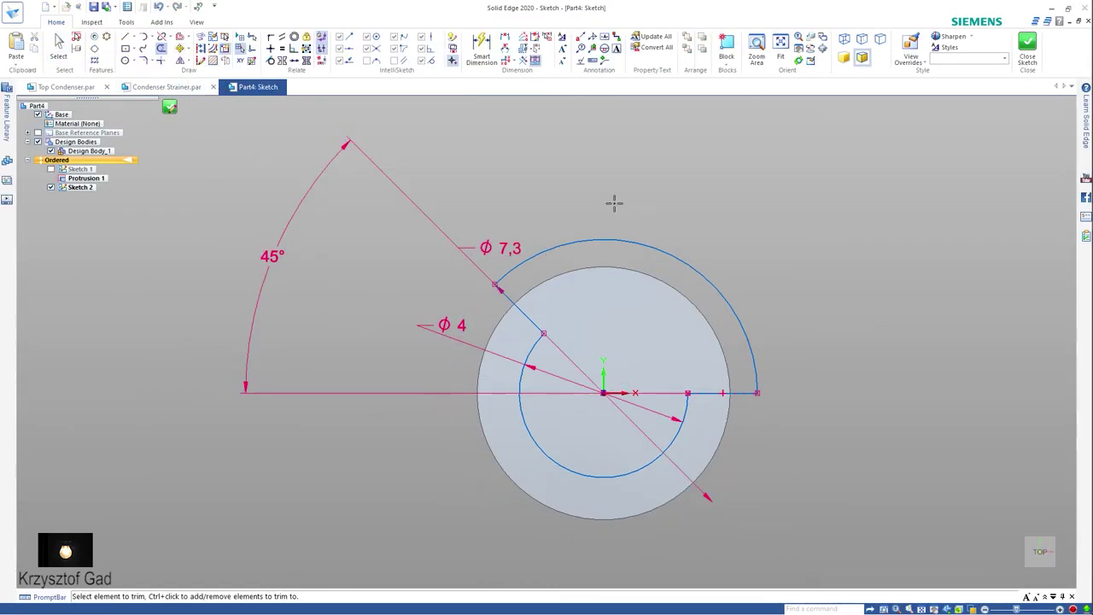
pyautogui.click(1028, 50)
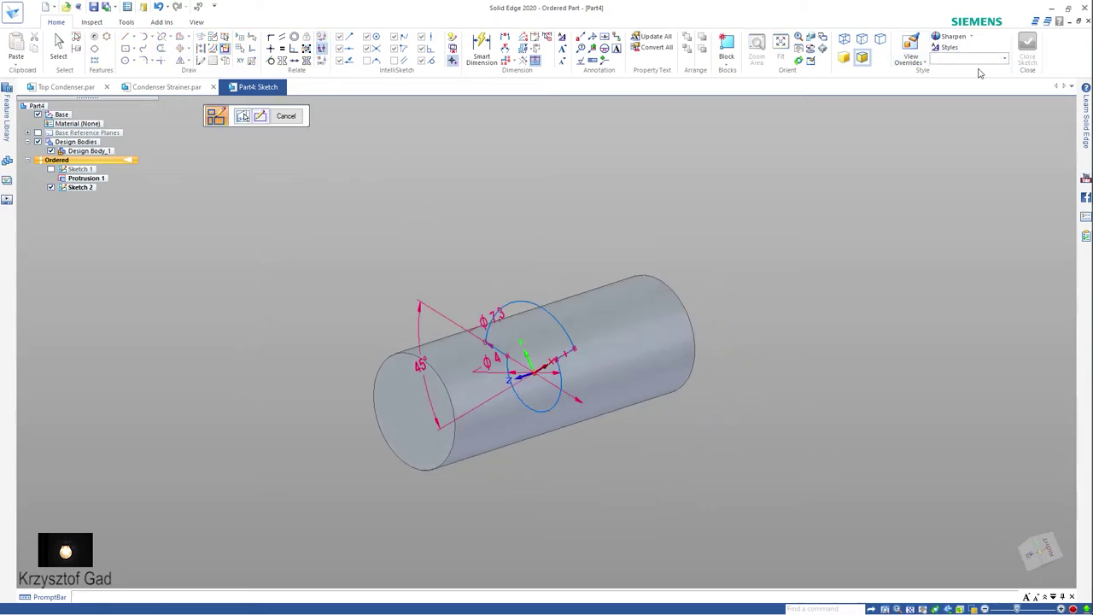
pyautogui.click(287, 116)
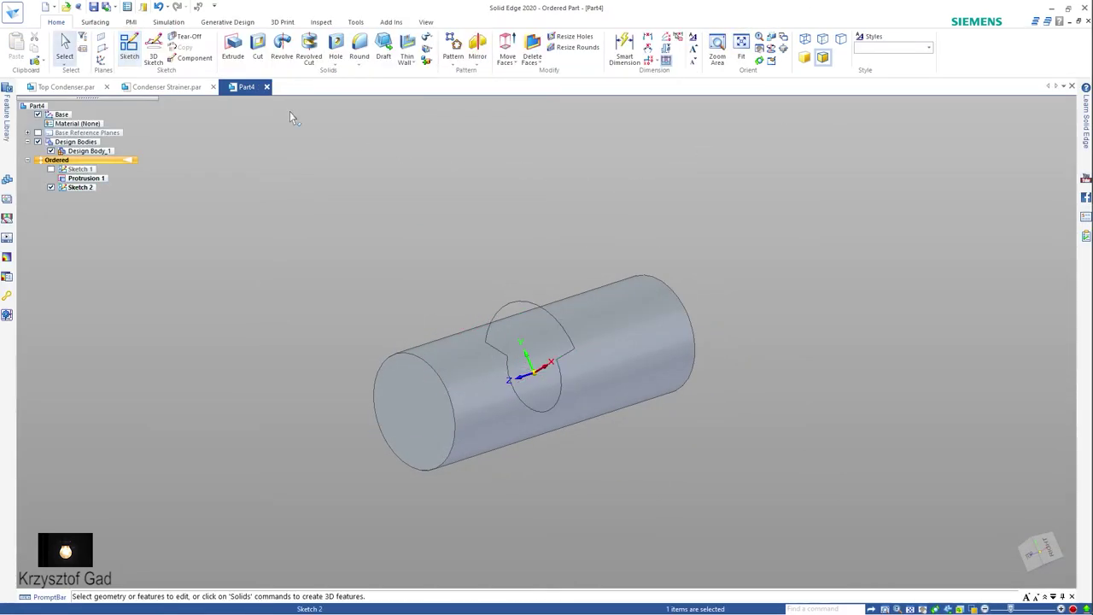
# Cut the Sketch 2 profile 12 mm symmetrically through the cylinder as Cutout 1
pyautogui.click(257, 50)
pyautogui.click(491, 304)
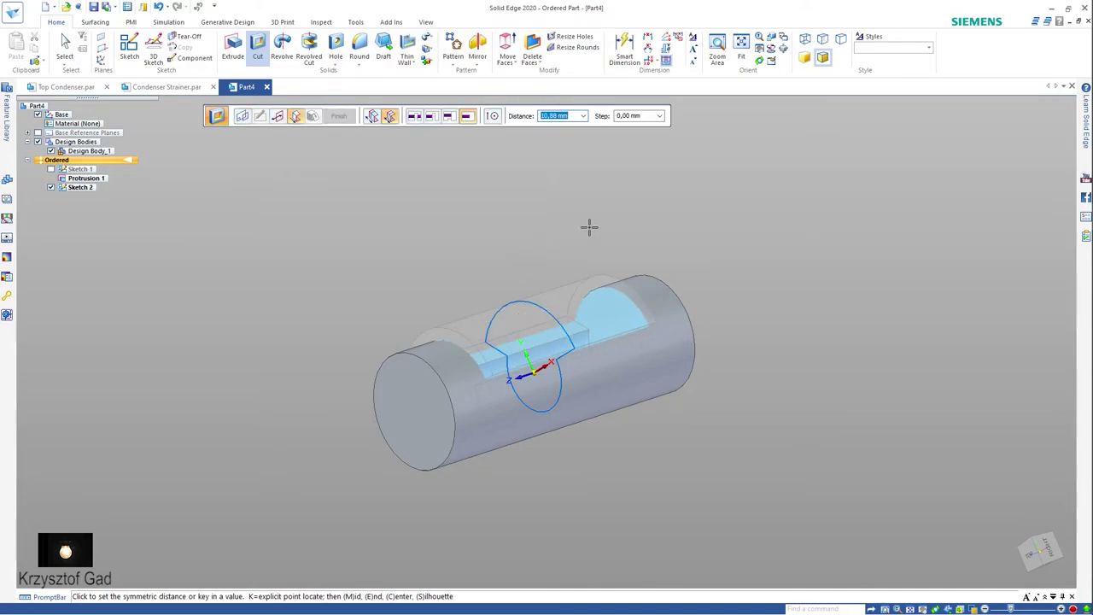
pyautogui.press('Return')
pyautogui.moveTo(589, 227); pyautogui.dragTo(356, 131, button='middle')
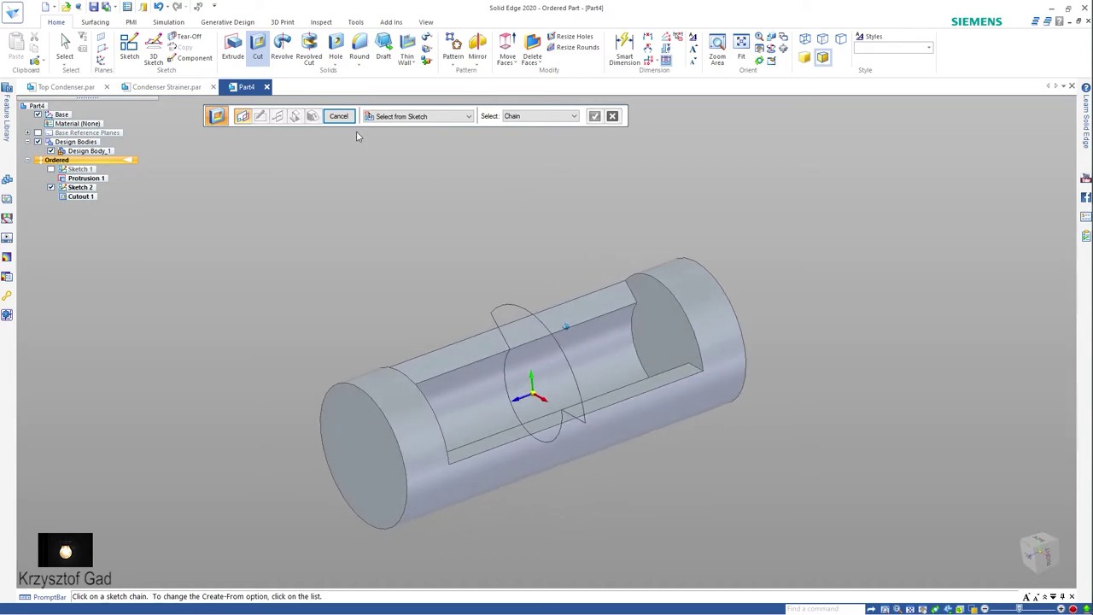
pyautogui.click(337, 117)
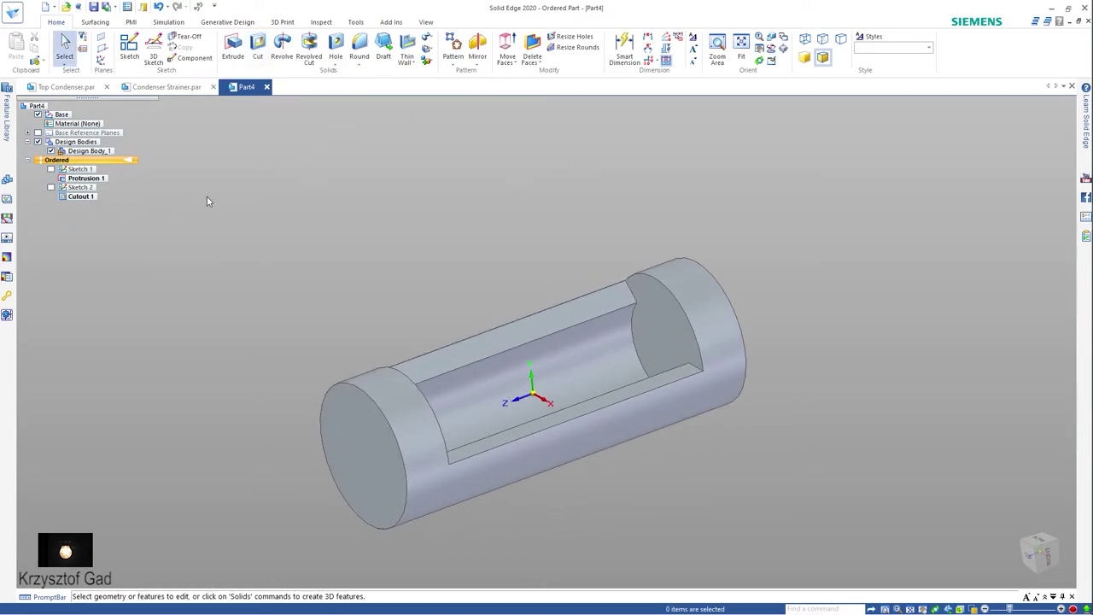
# Create Plane 4 parallel to an existing plane, offset 15 mm
pyautogui.click(109, 55)
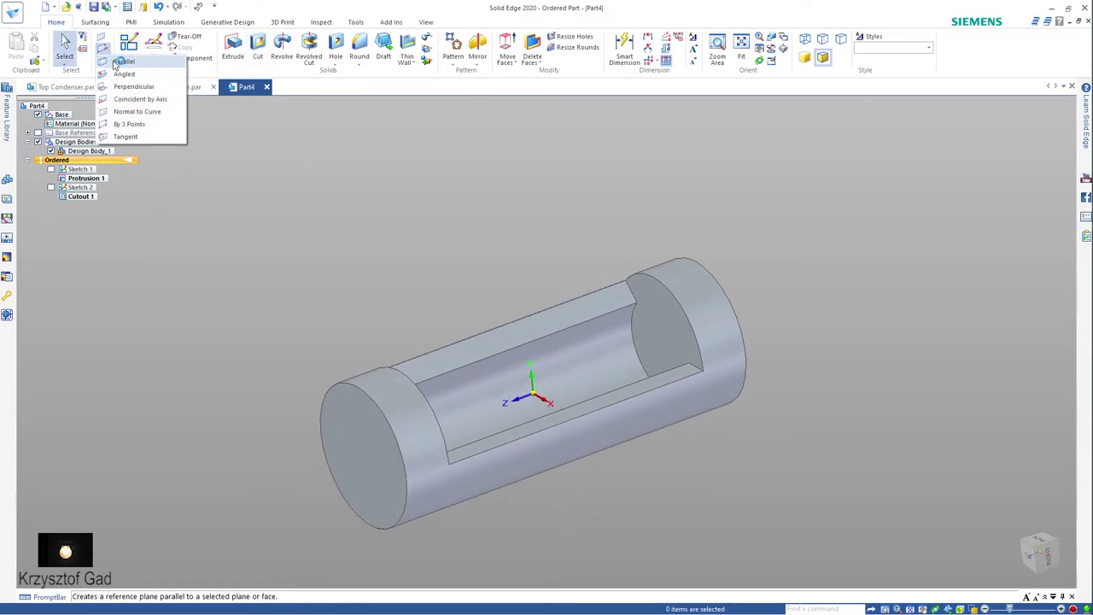
pyautogui.click(119, 67)
pyautogui.click(521, 409)
pyautogui.write('15')
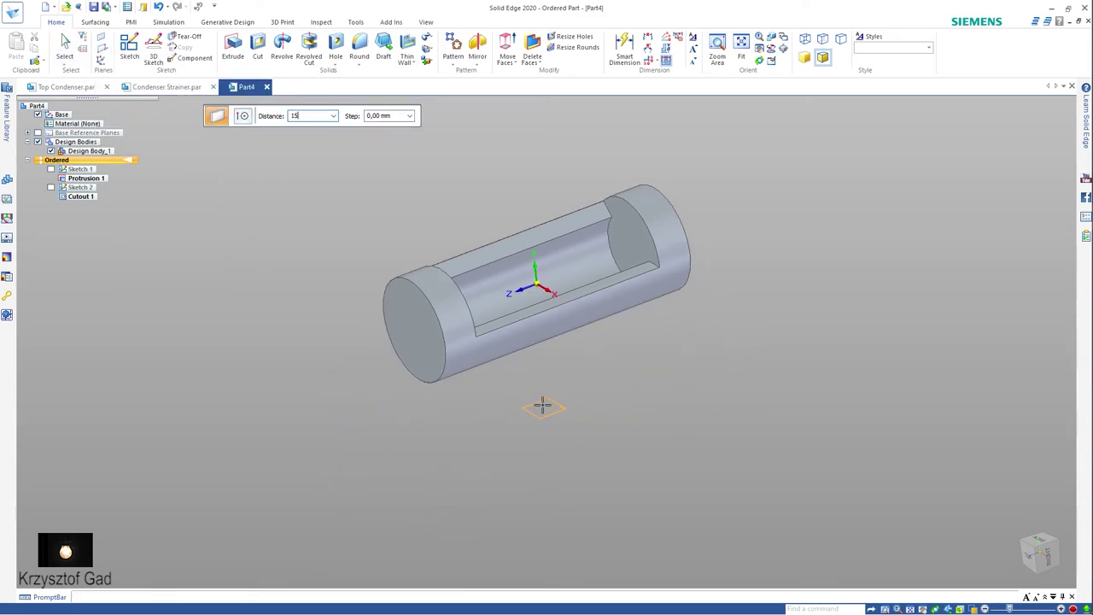
pyautogui.click(542, 406)
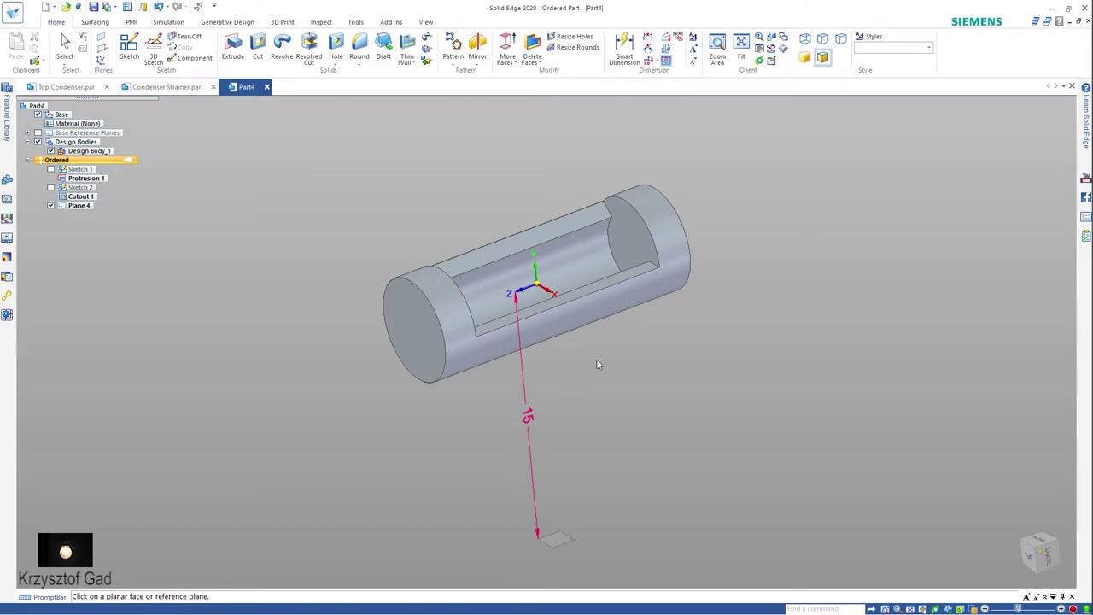
# On Plane 4, draw a 4 mm diameter circle centred on the sketch origin
pyautogui.click(129, 47)
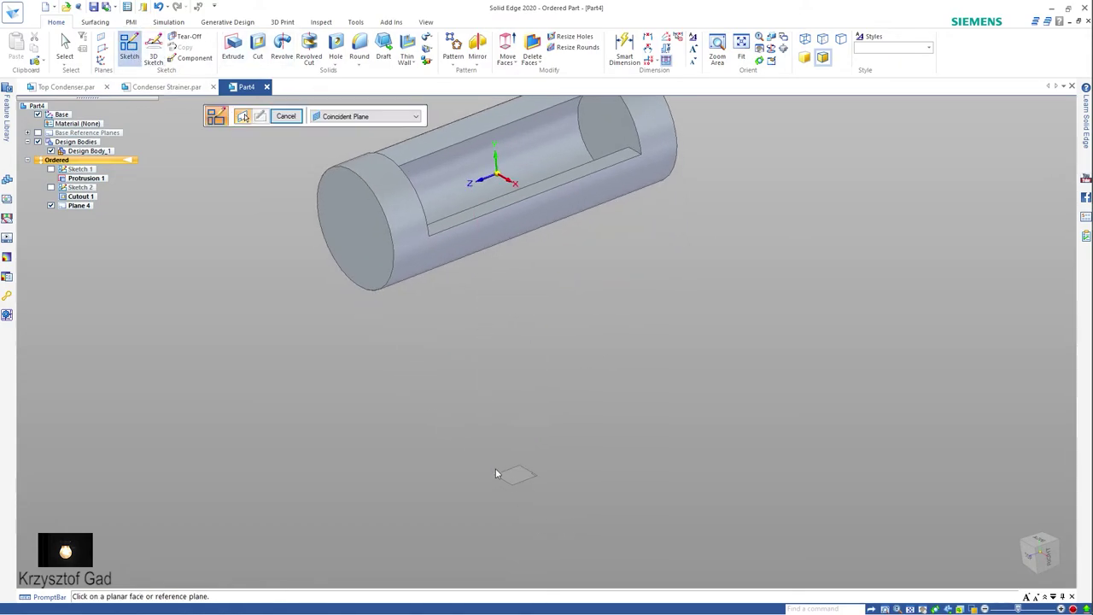
pyautogui.click(512, 482)
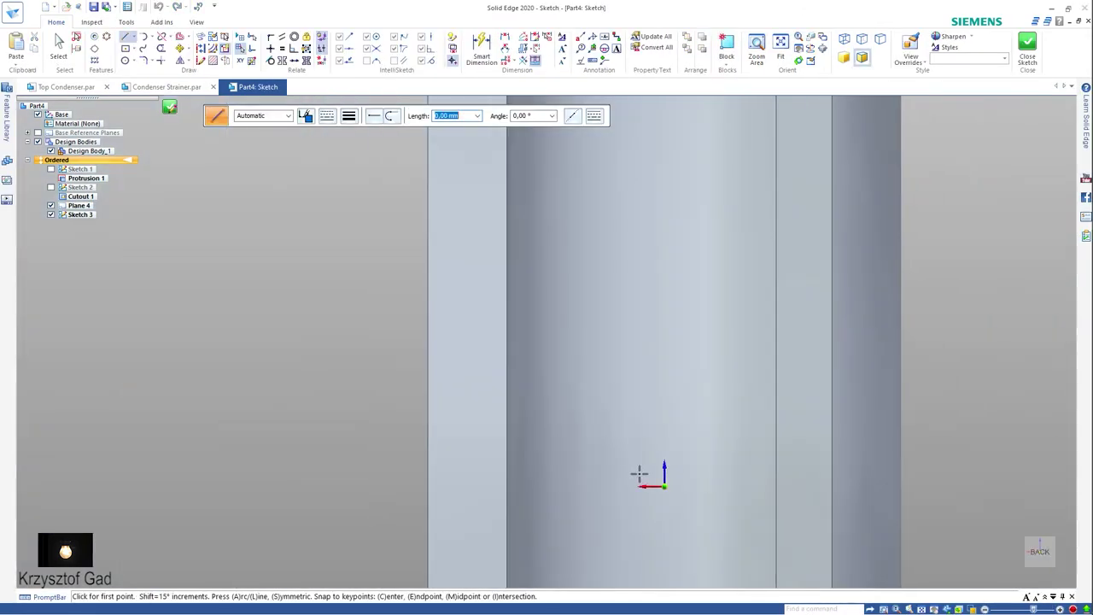
pyautogui.scroll(-2, 675, 502)
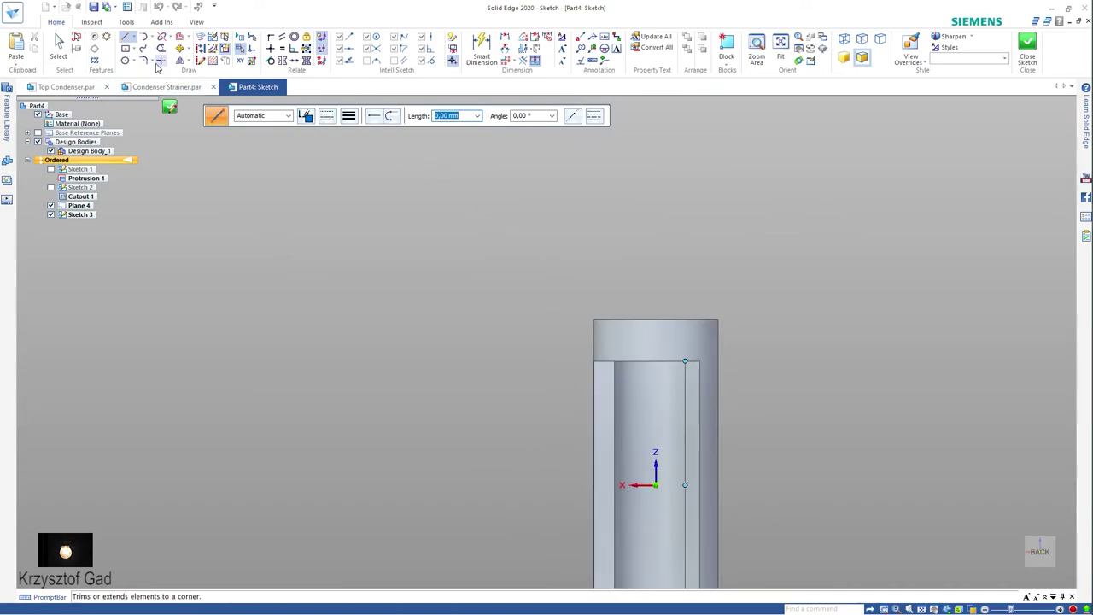
pyautogui.click(124, 60)
pyautogui.click(656, 486)
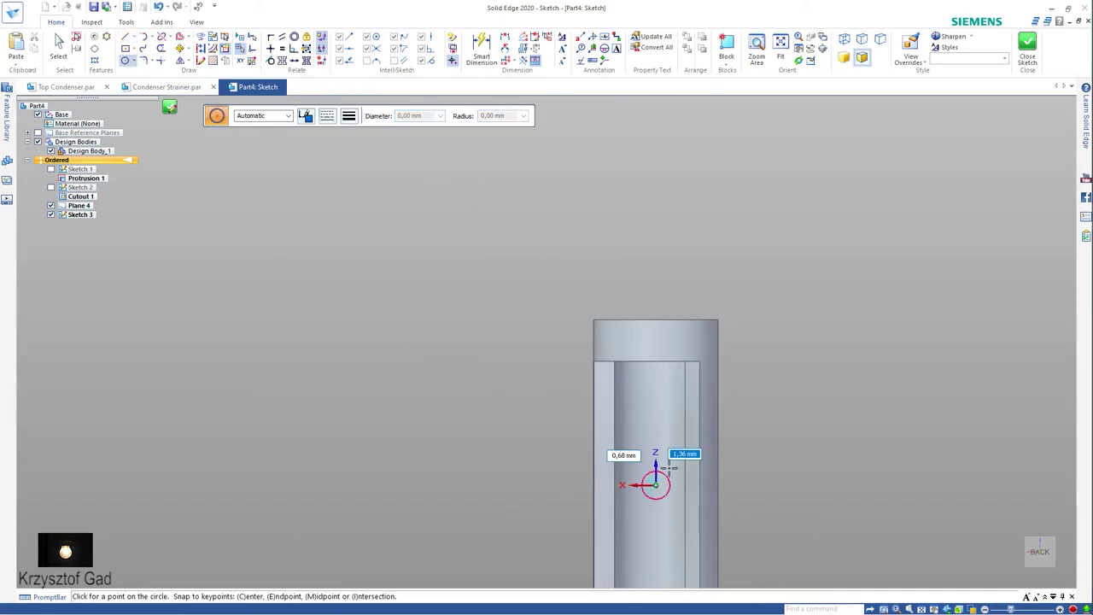
pyautogui.write('4')
pyautogui.press('Return')
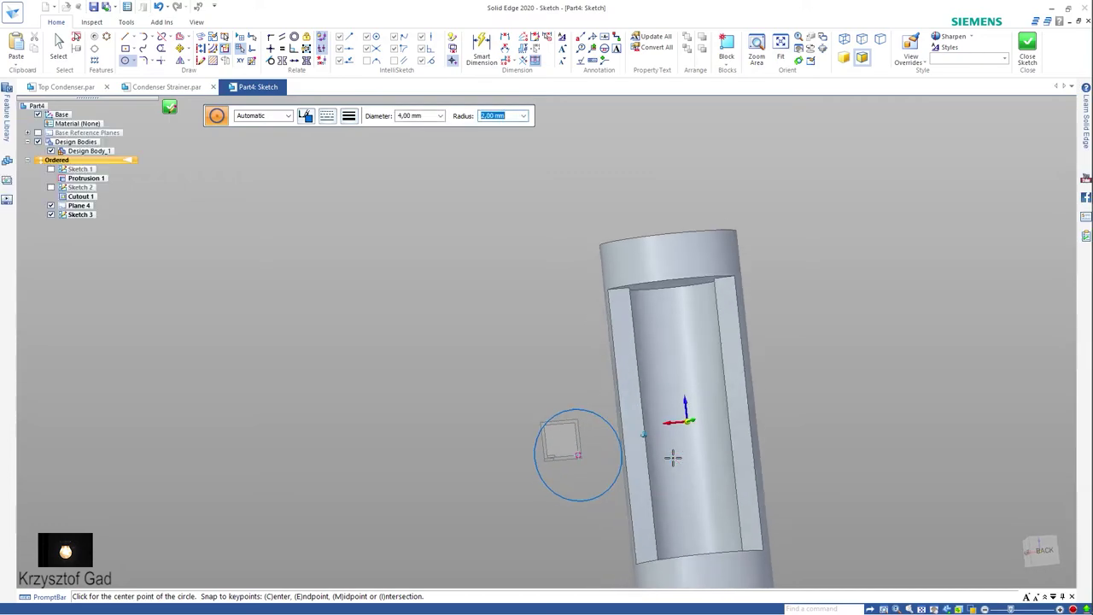
pyautogui.moveTo(673, 458); pyautogui.dragTo(429, 318, button='middle')
pyautogui.press('Escape')
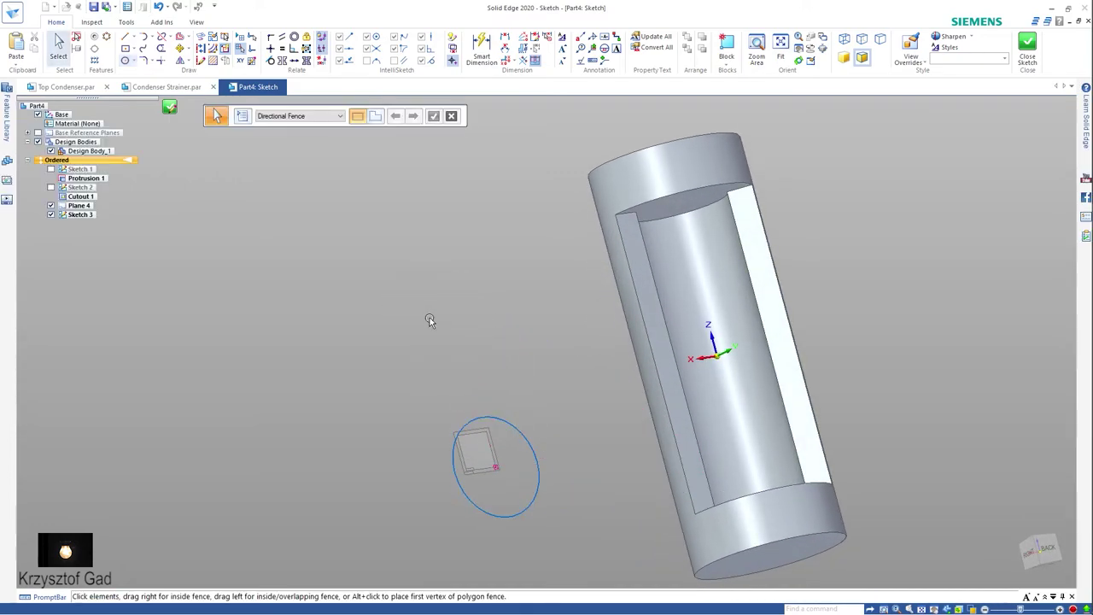
# Add the Ø4 diameter dimension to the circle and close Sketch 3
pyautogui.moveTo(429, 320); pyautogui.dragTo(403, 317, button='right')
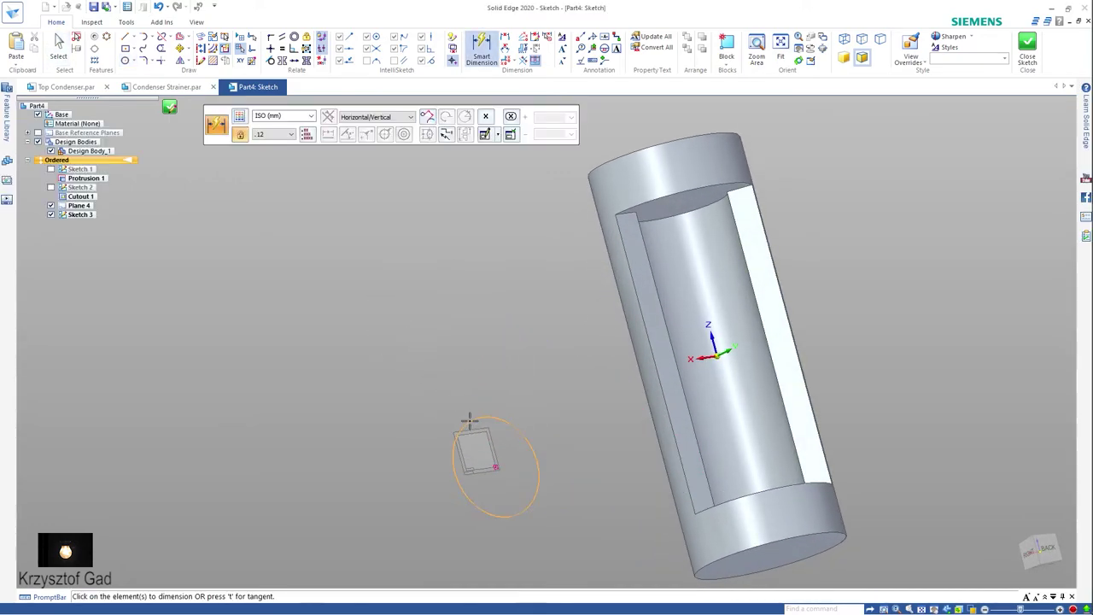
pyautogui.click(434, 377)
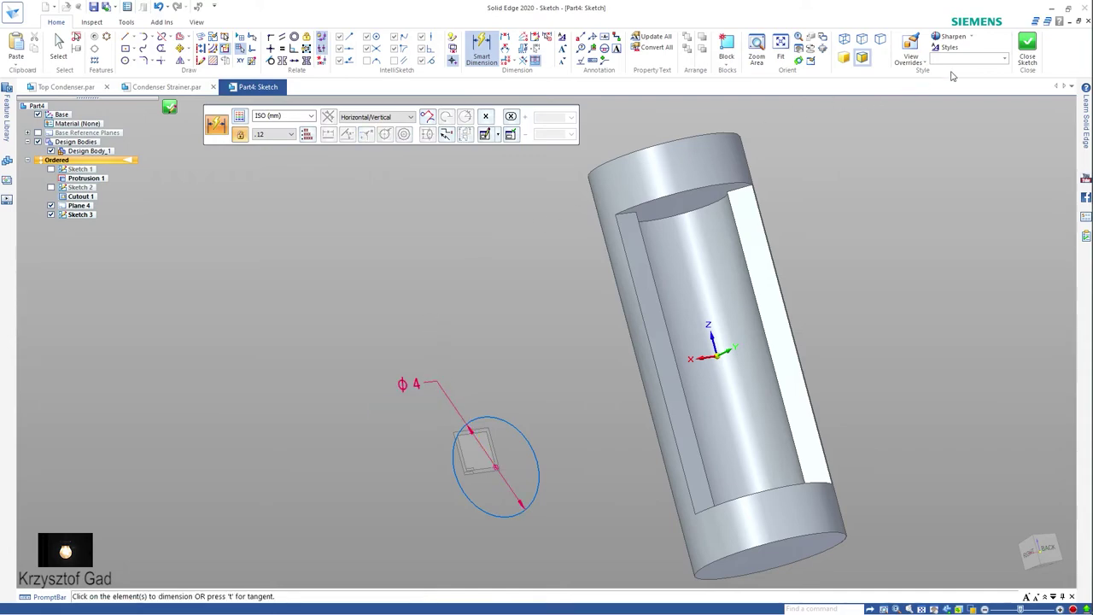
pyautogui.click(1027, 52)
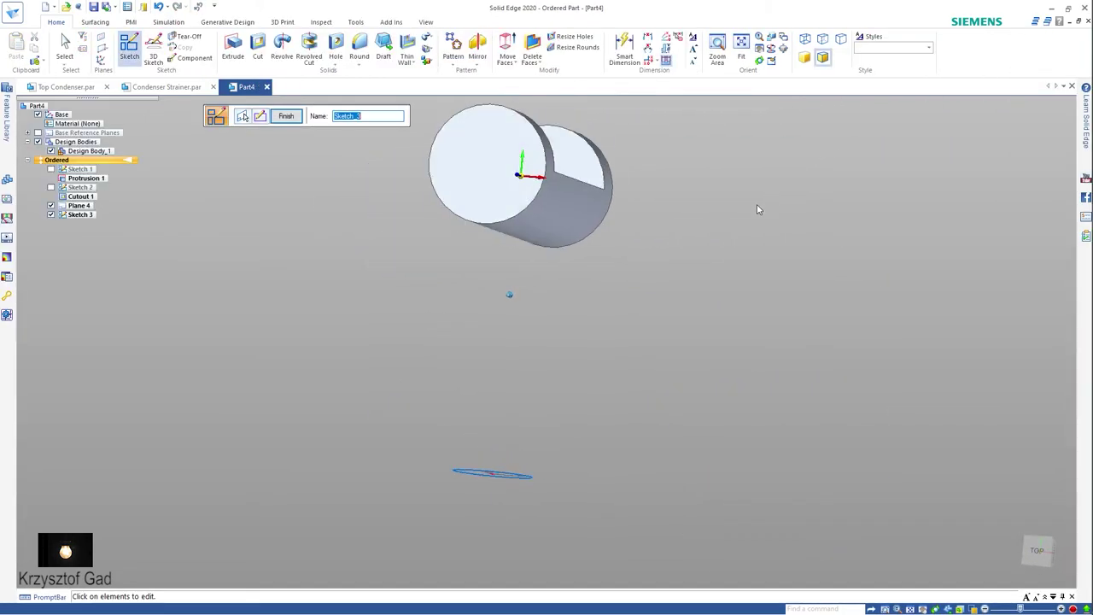
# Close the 4 mm circle sketch and return to the part environment
pyautogui.click(261, 116)
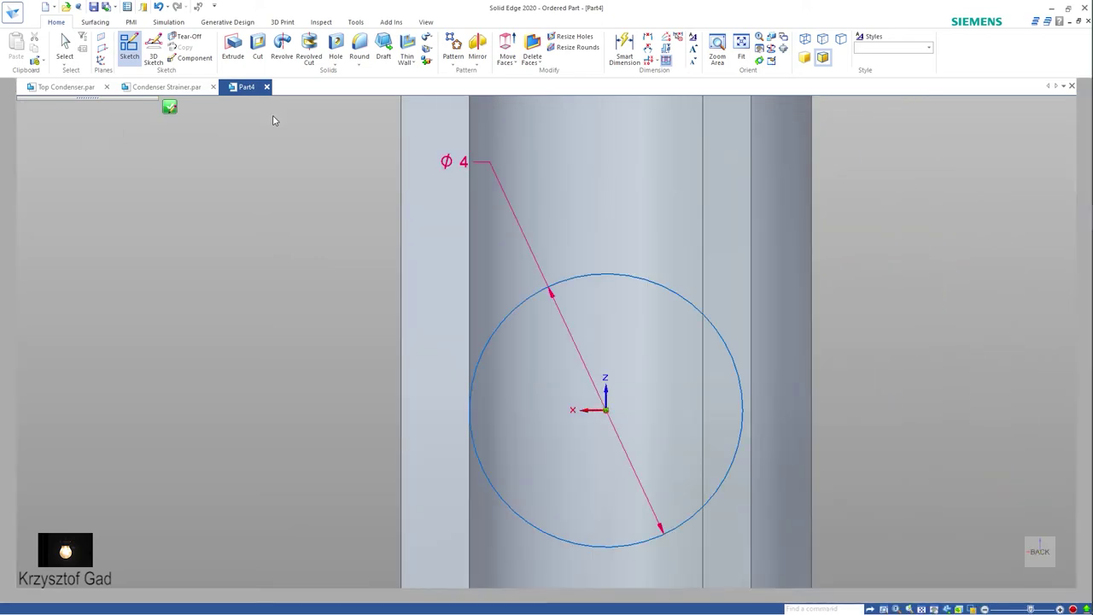
pyautogui.click(1024, 57)
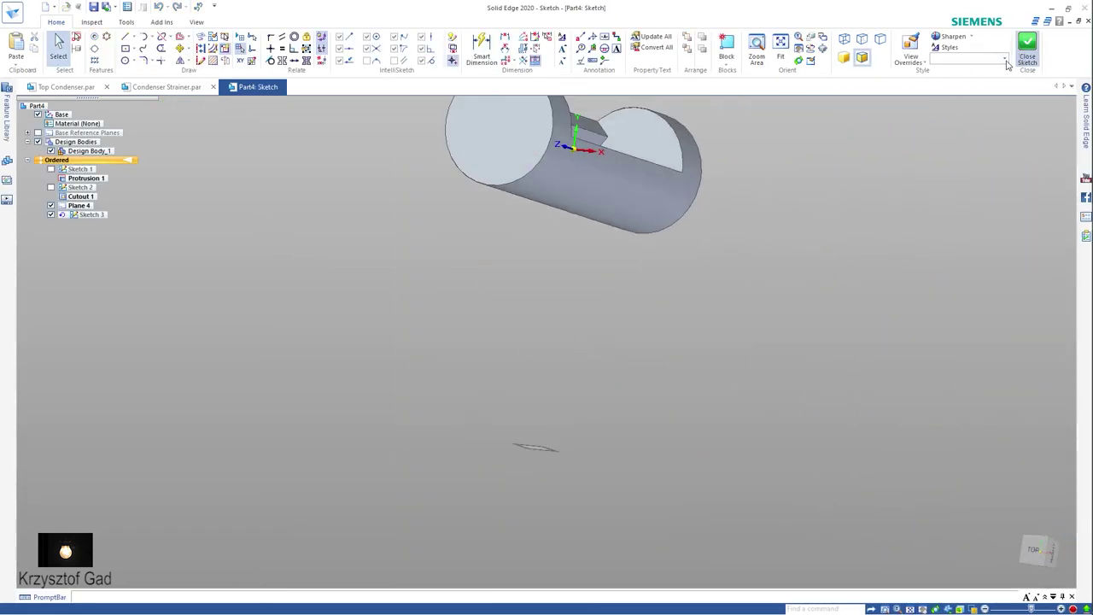
pyautogui.click(286, 117)
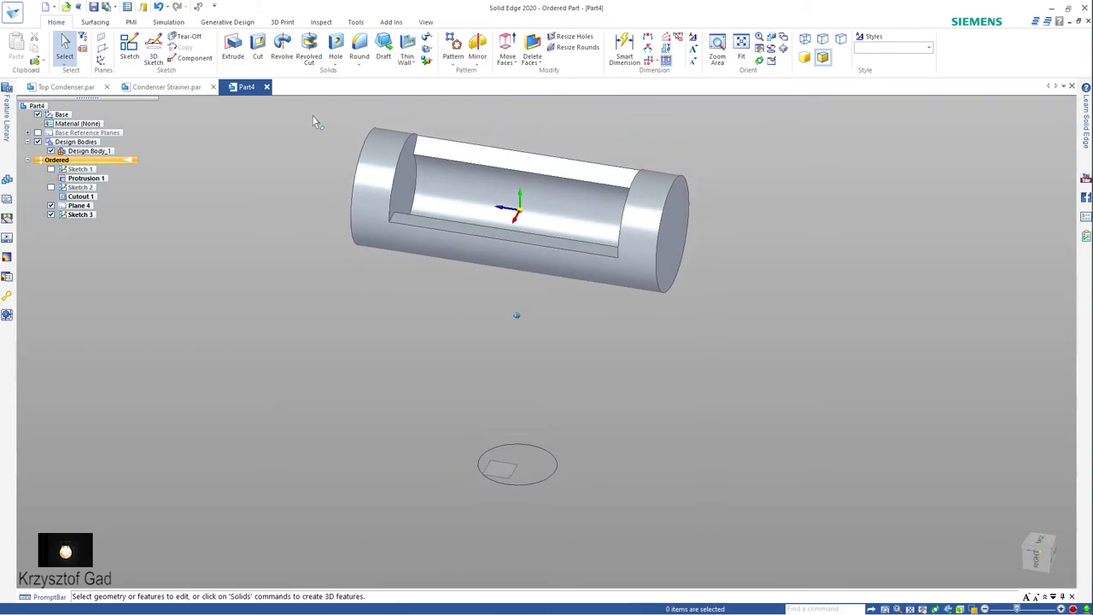
# Extrude the 4 mm circle up to the slotted cylinder to form the solid vertical pipe
pyautogui.click(233, 47)
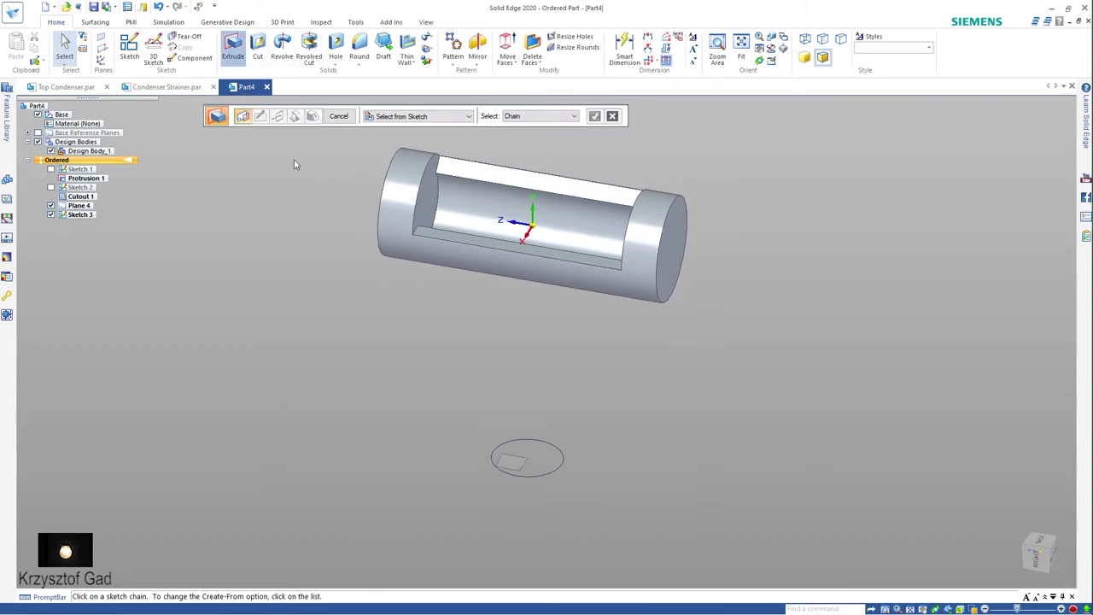
pyautogui.click(522, 443)
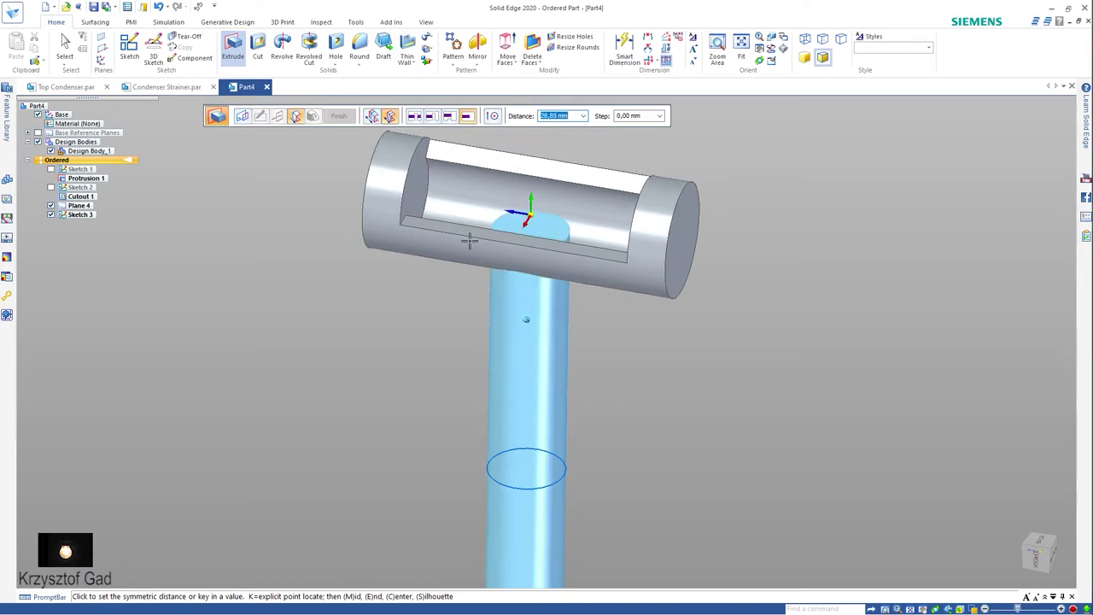
pyautogui.click(440, 115)
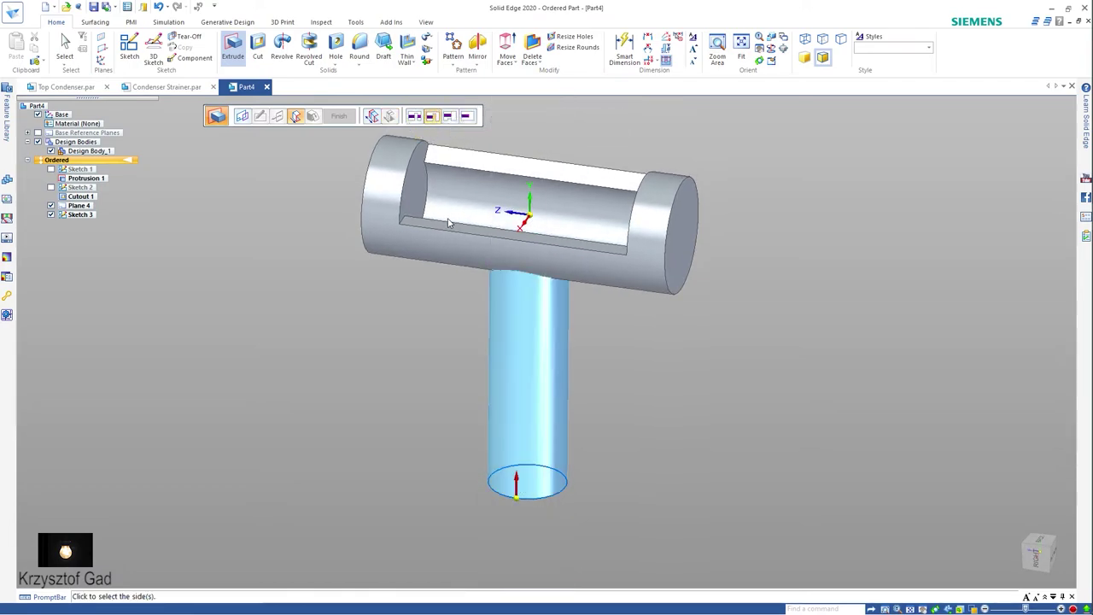
pyautogui.click(430, 306)
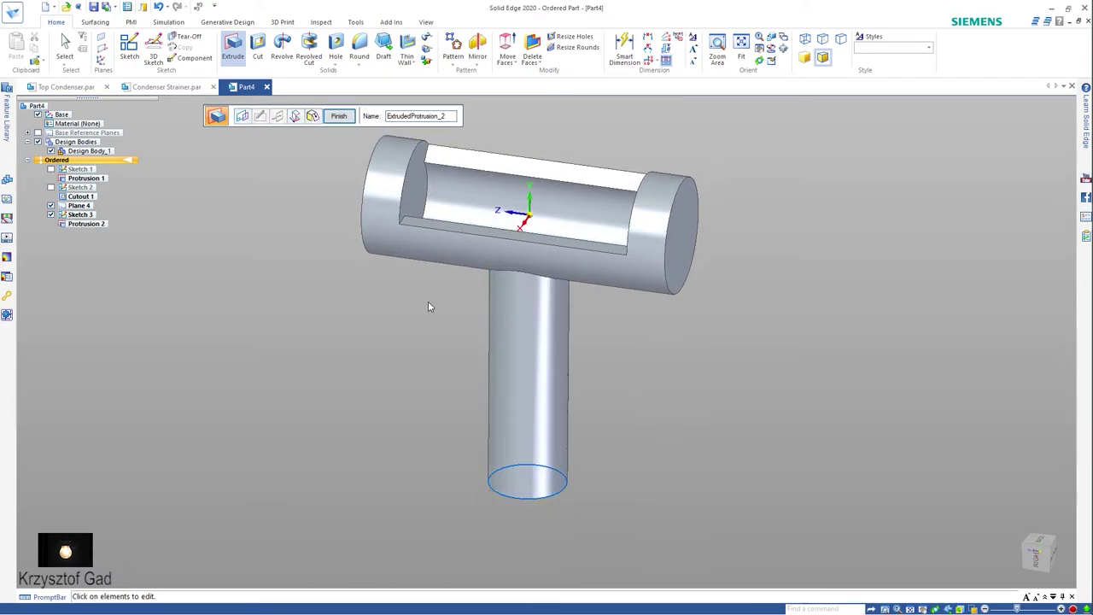
pyautogui.rightClick(429, 306)
pyautogui.click(339, 116)
pyautogui.hotkey('ctrl', 'r')
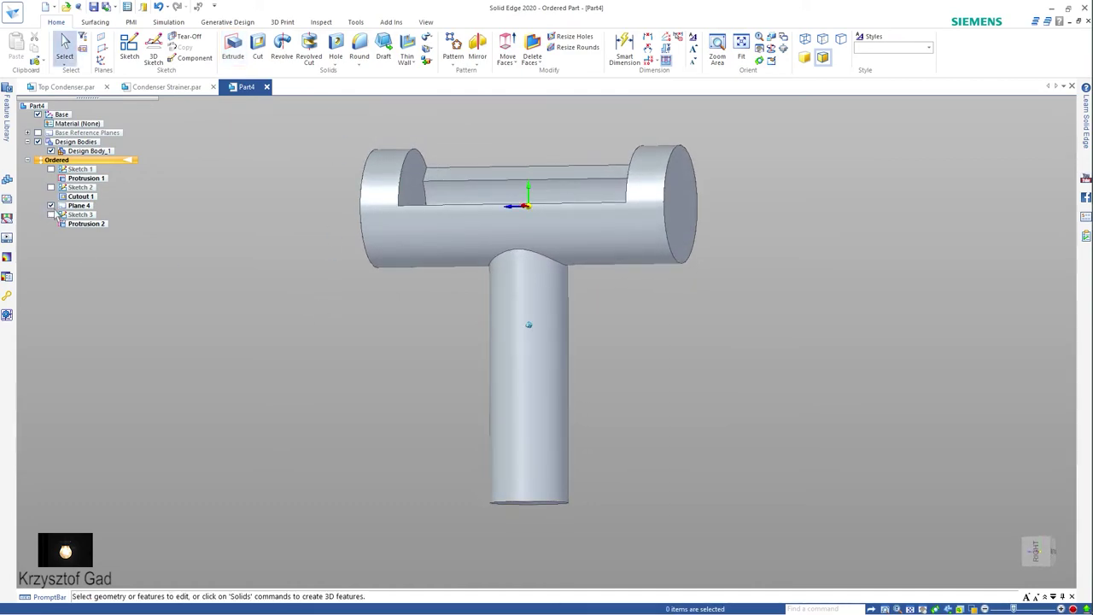
# Draw a 3 mm diameter circle centred on the pipe's end face
pyautogui.click(128, 49)
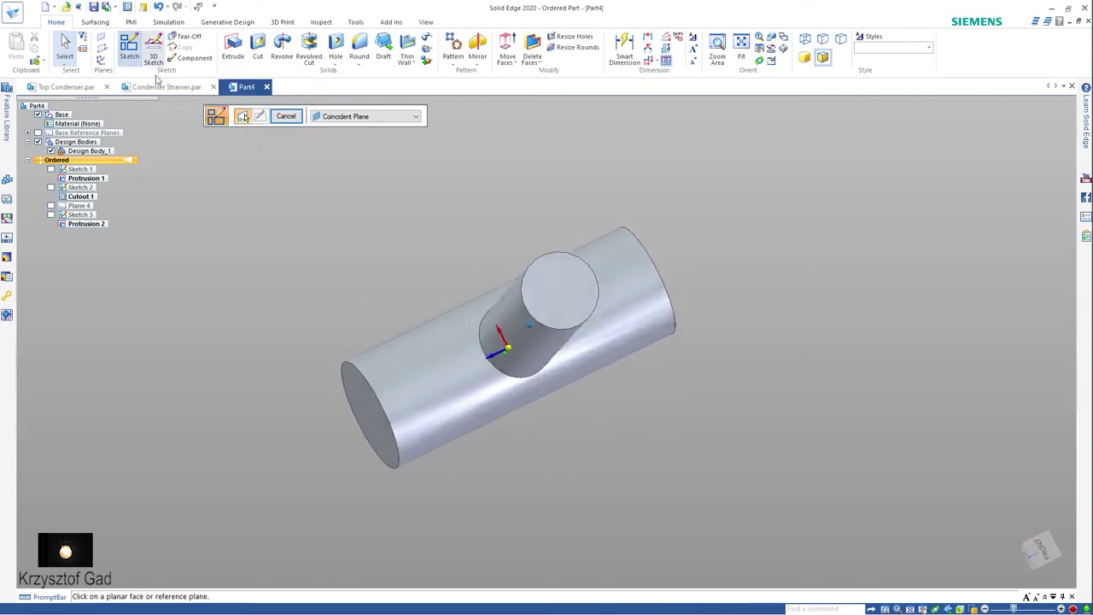
pyautogui.click(539, 205)
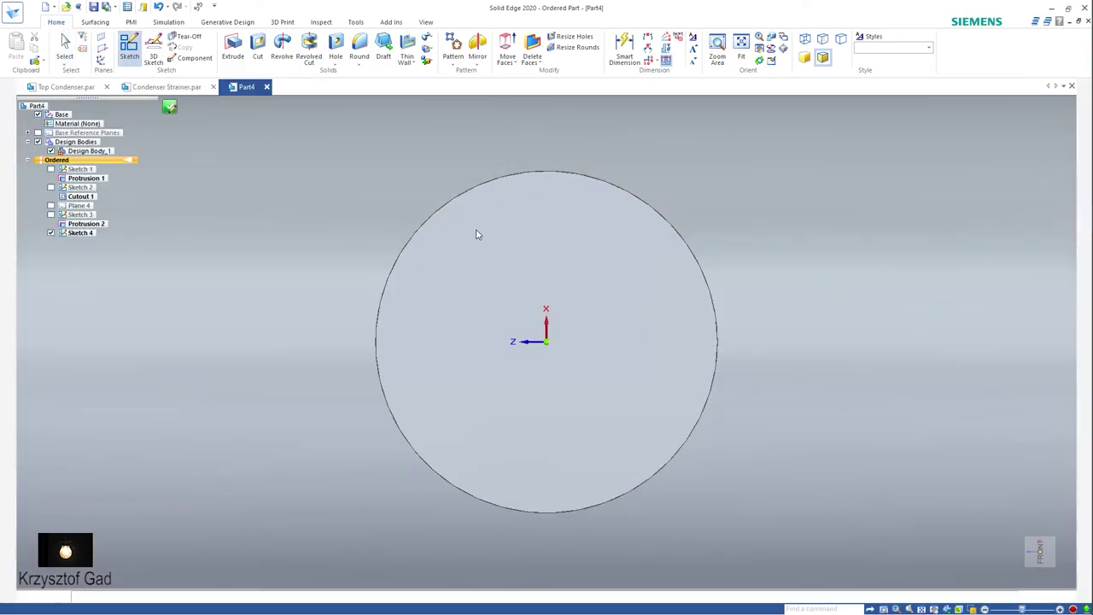
pyautogui.click(128, 63)
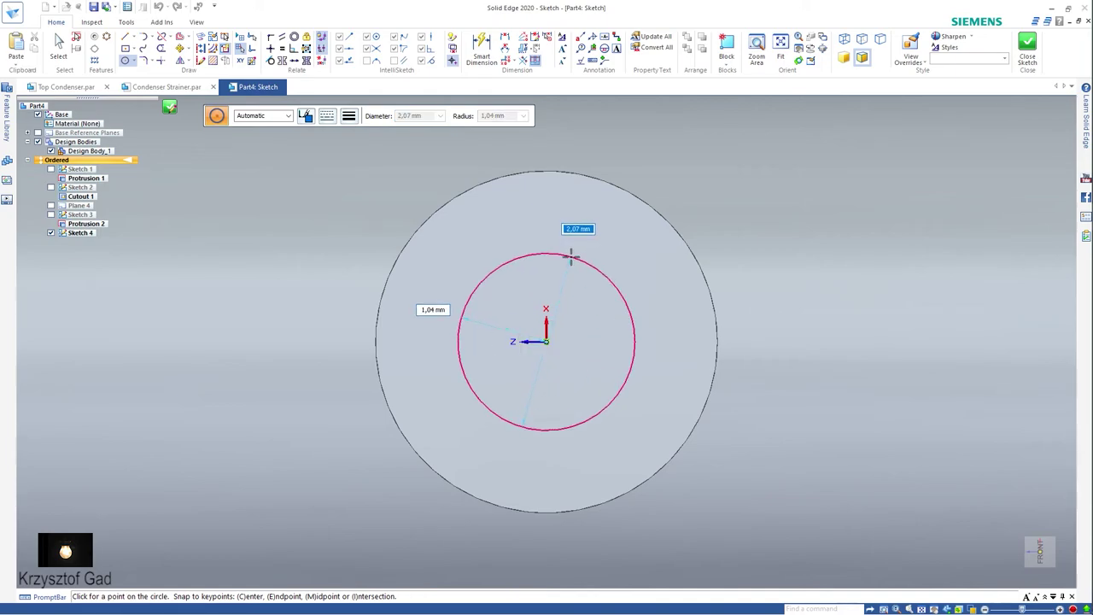
pyautogui.write('3')
pyautogui.press('Return')
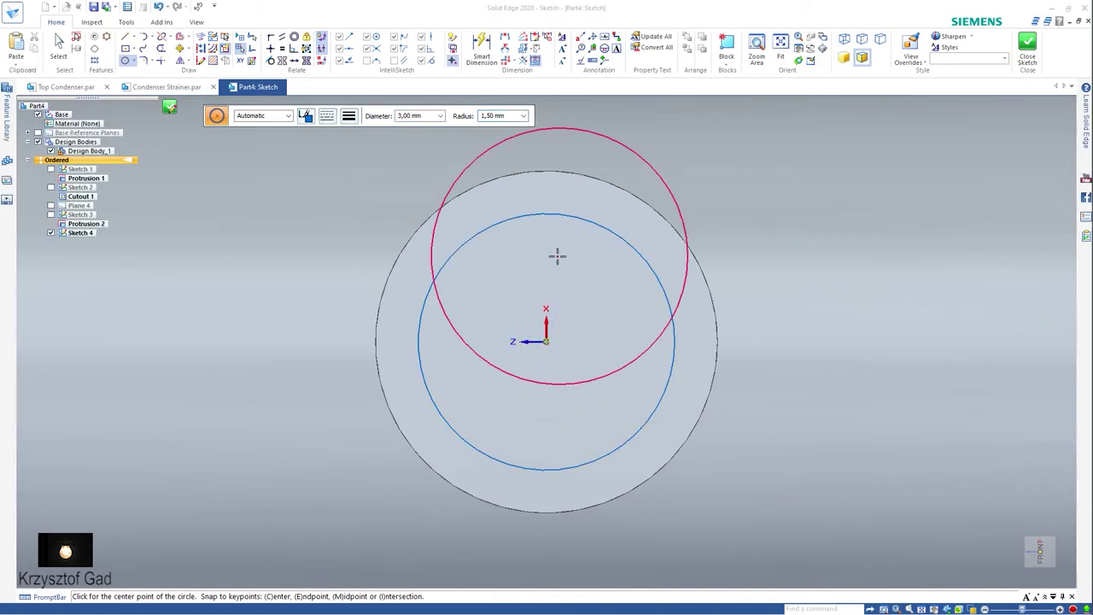
pyautogui.rightClick(557, 255)
# Add a 3 mm diameter dimension to the circle and close the sketch
pyautogui.click(537, 256)
pyautogui.click(565, 214)
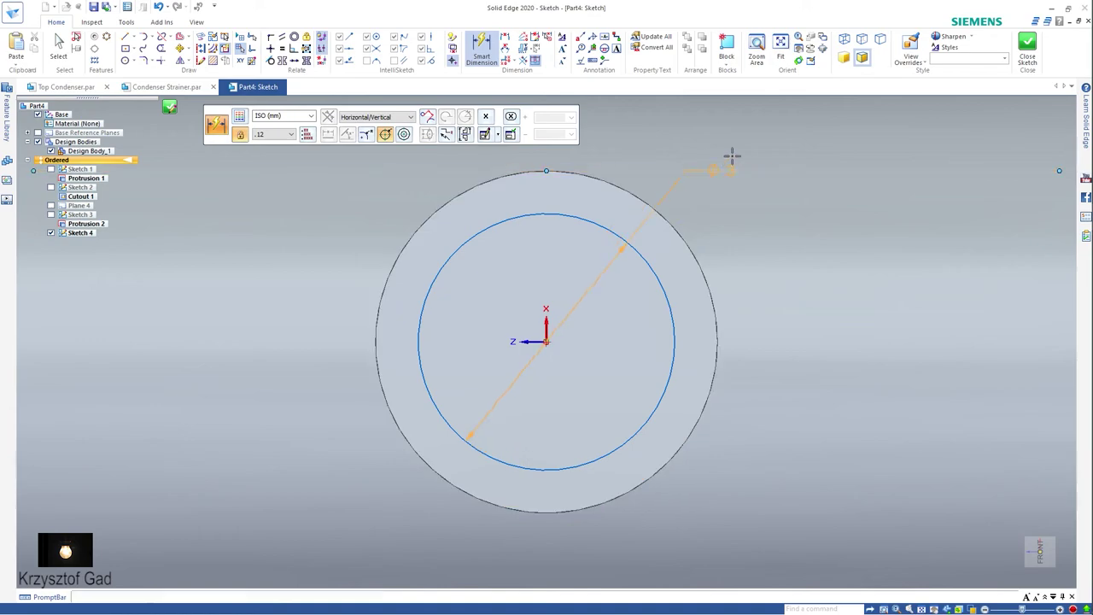
pyautogui.click(746, 155)
pyautogui.click(1028, 51)
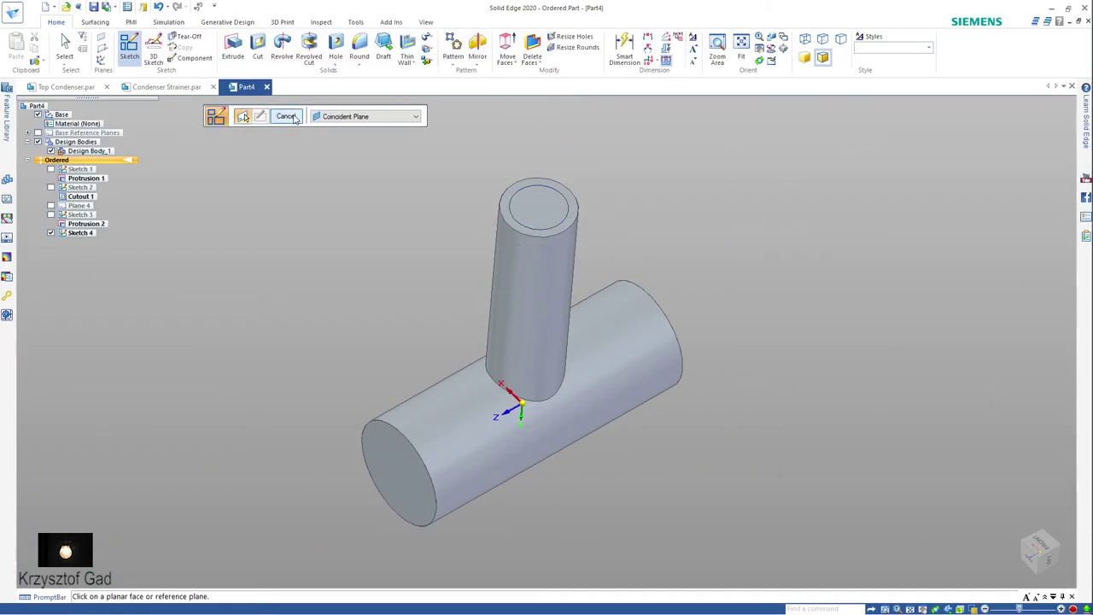
pyautogui.click(287, 116)
pyautogui.click(268, 53)
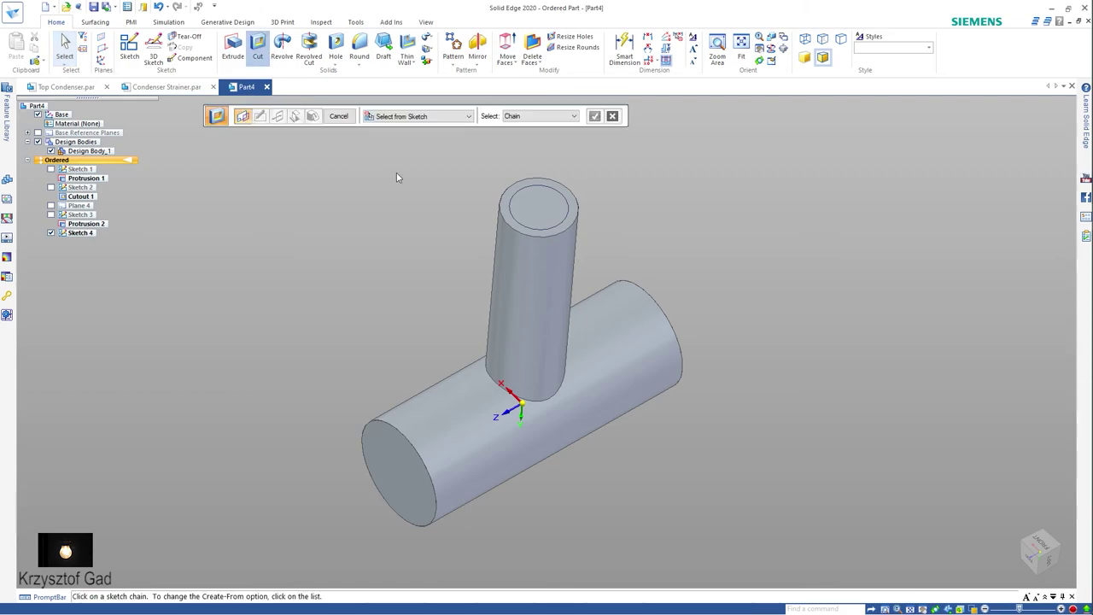
# Cut the 3 mm circle one-sided down the pipe so it opens into the cylinder's slot
pyautogui.click(519, 197)
pyautogui.rightClick(455, 178)
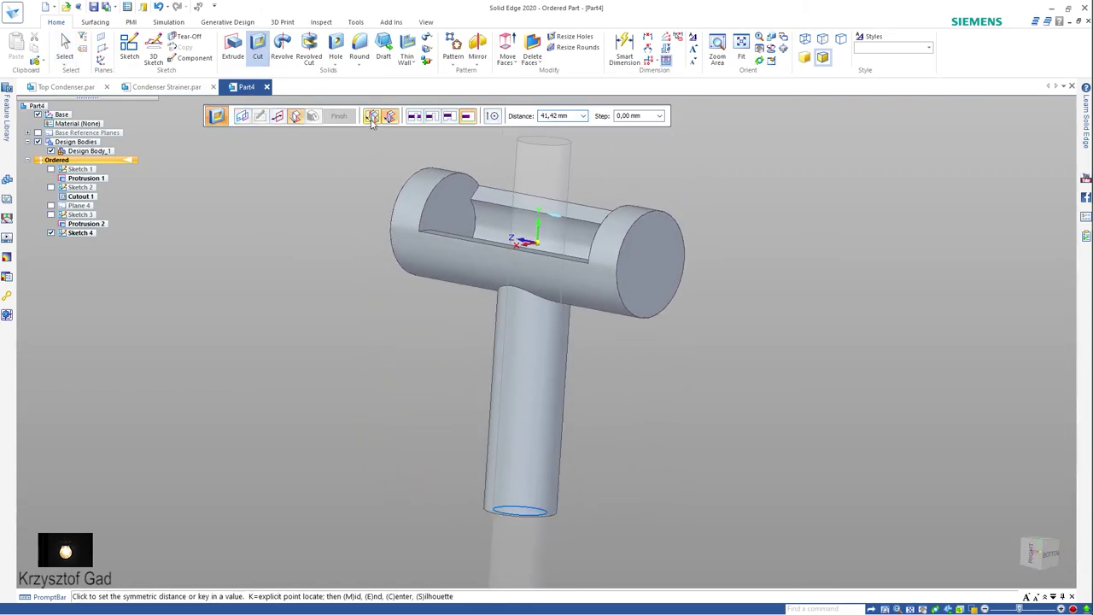
pyautogui.click(372, 119)
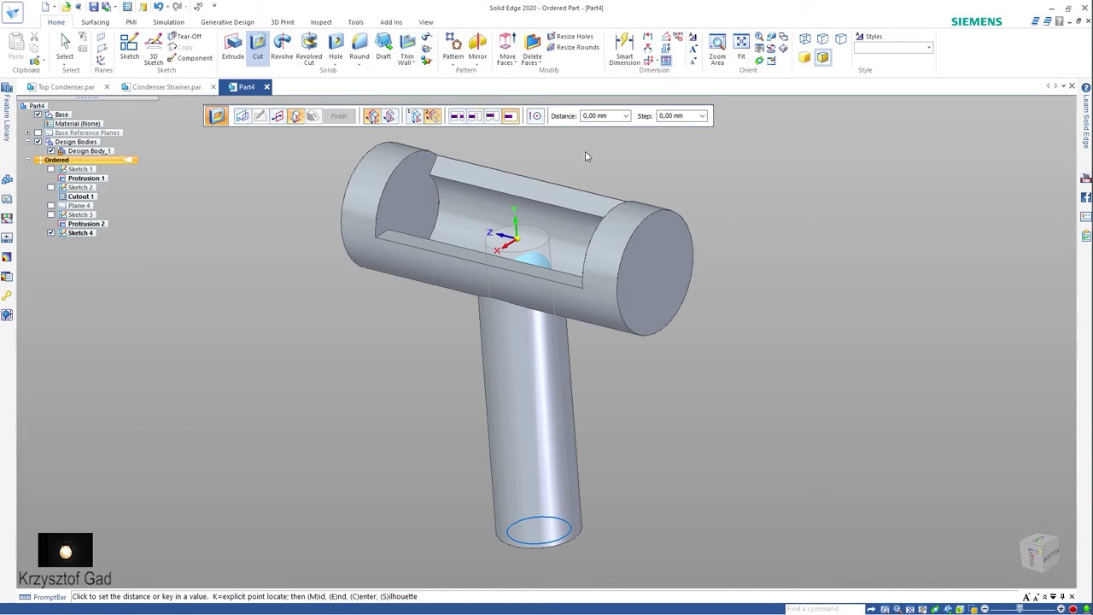
pyautogui.click(478, 564)
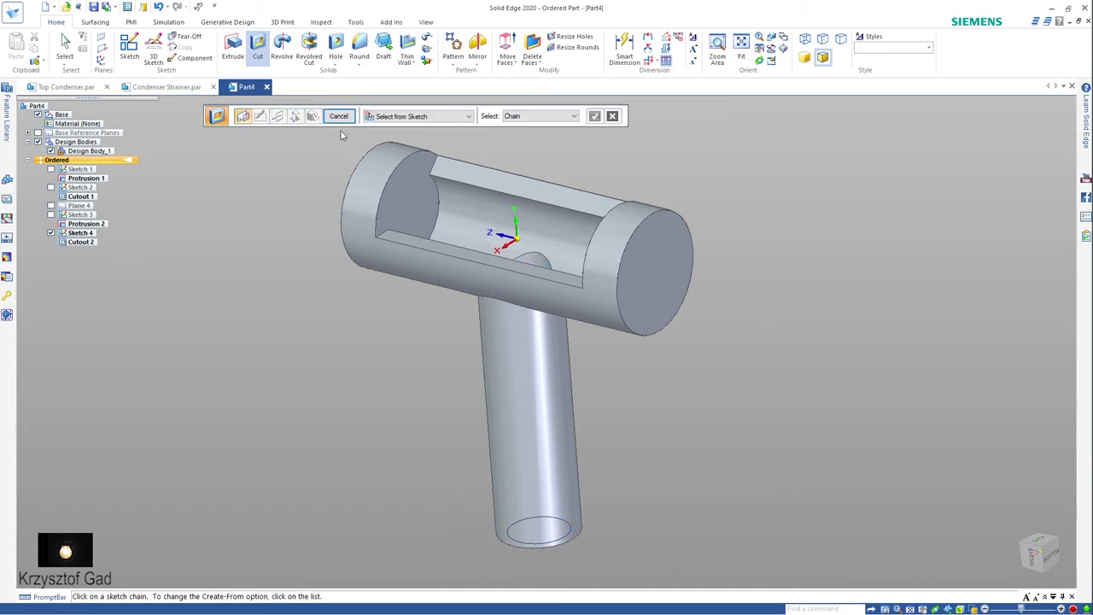
pyautogui.click(338, 116)
pyautogui.moveTo(336, 122); pyautogui.dragTo(267, 194, button='middle')
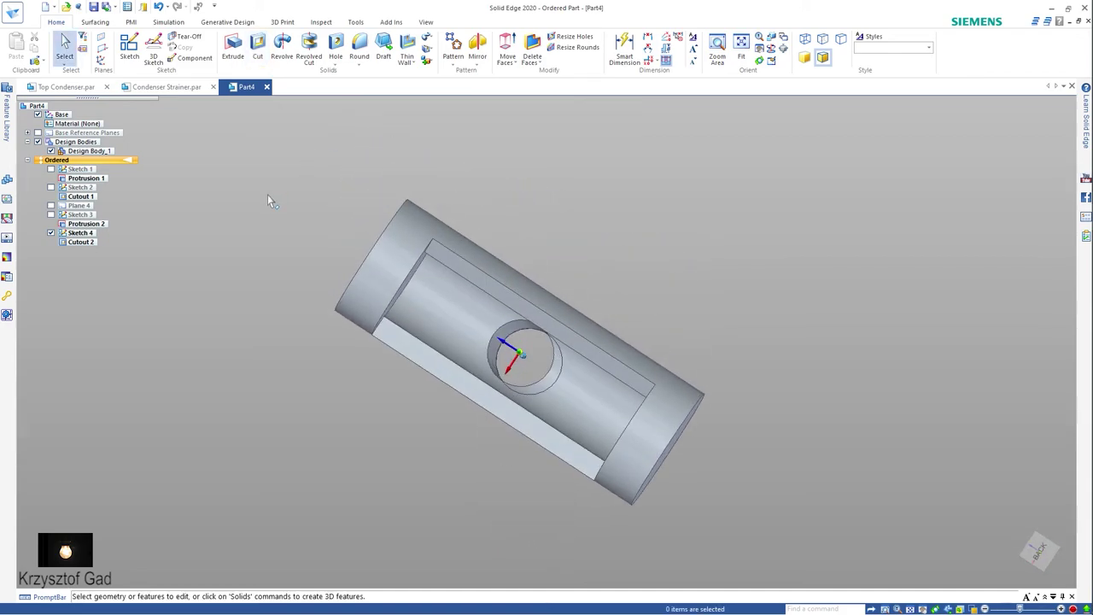
# Assign Plastic ABS (extra strong) material to the part, then orbit to inspect the red strainer
pyautogui.hotkey('ctrl', 'f')
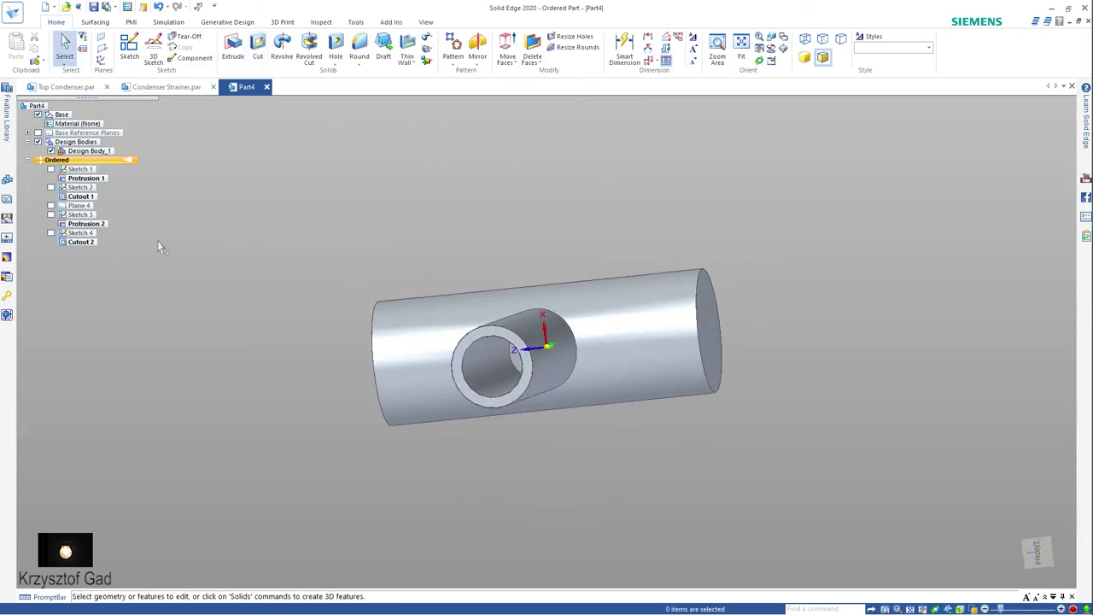
pyautogui.hotkey('ctrl', 'i')
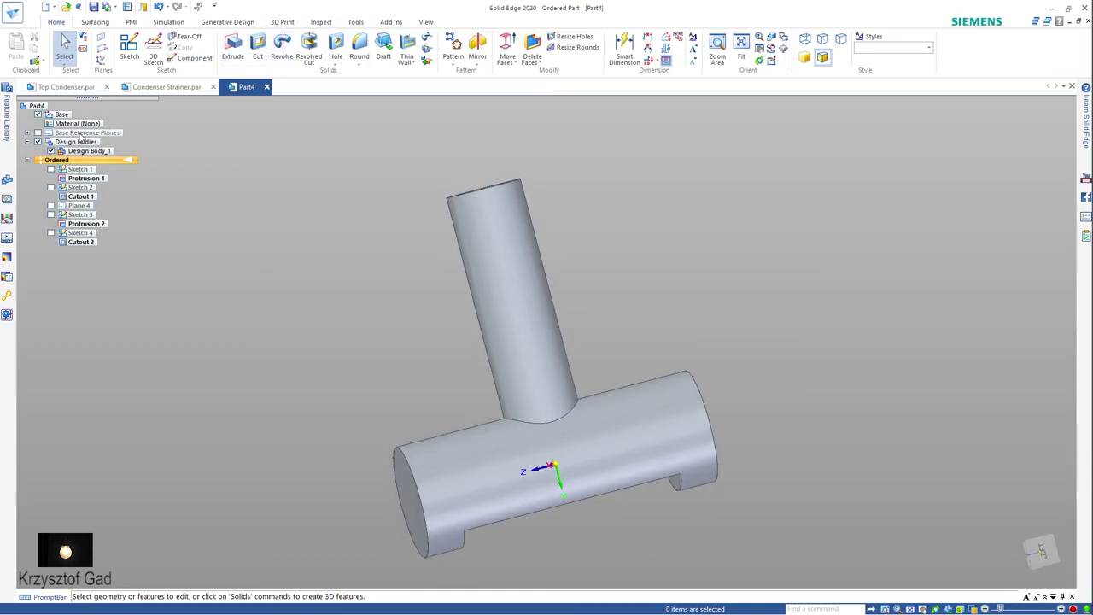
pyautogui.rightClick(85, 132)
pyautogui.click(145, 143)
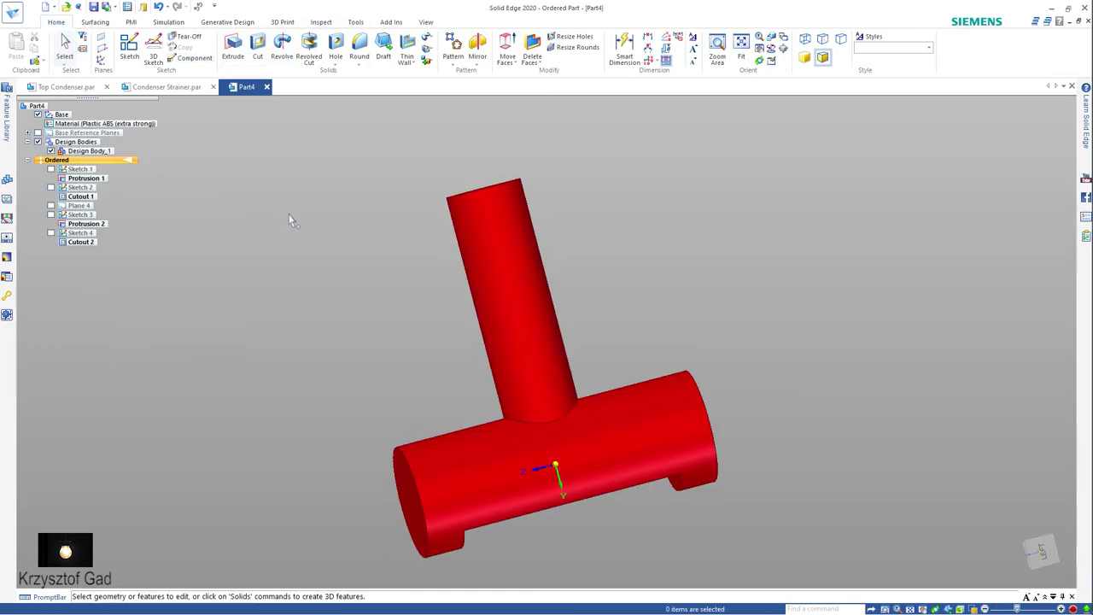
pyautogui.hotkey('ctrl', 'b')
pyautogui.moveTo(40, 128); pyautogui.dragTo(244, 400, button='middle')
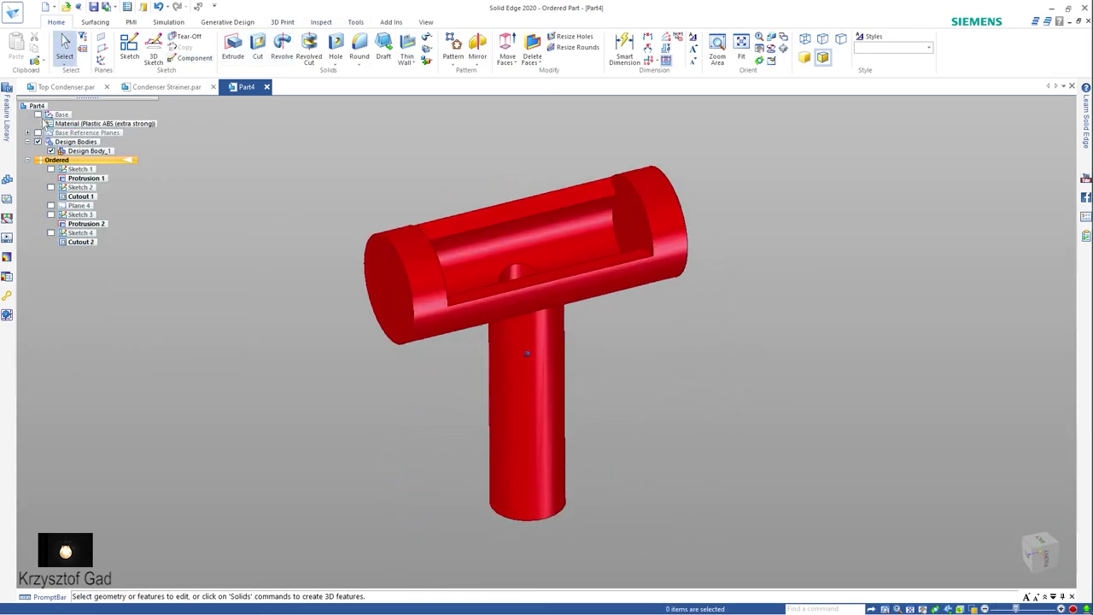